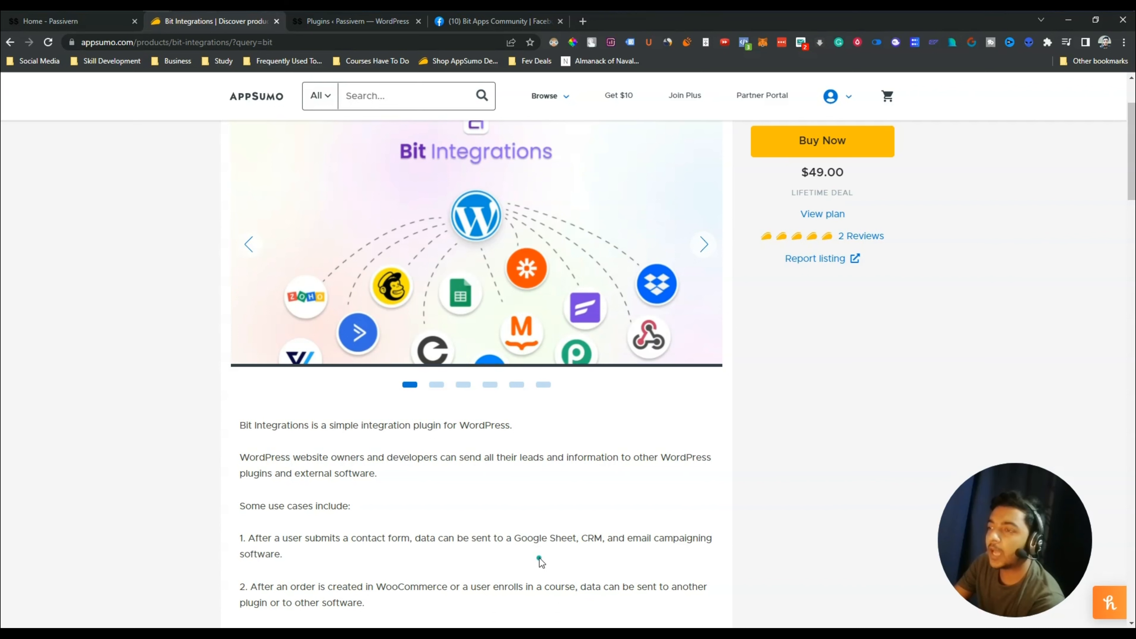
Page the Bit Integrations screenshot carousel back to the trigger selection slide
scroll(540, 558, "up", 2)
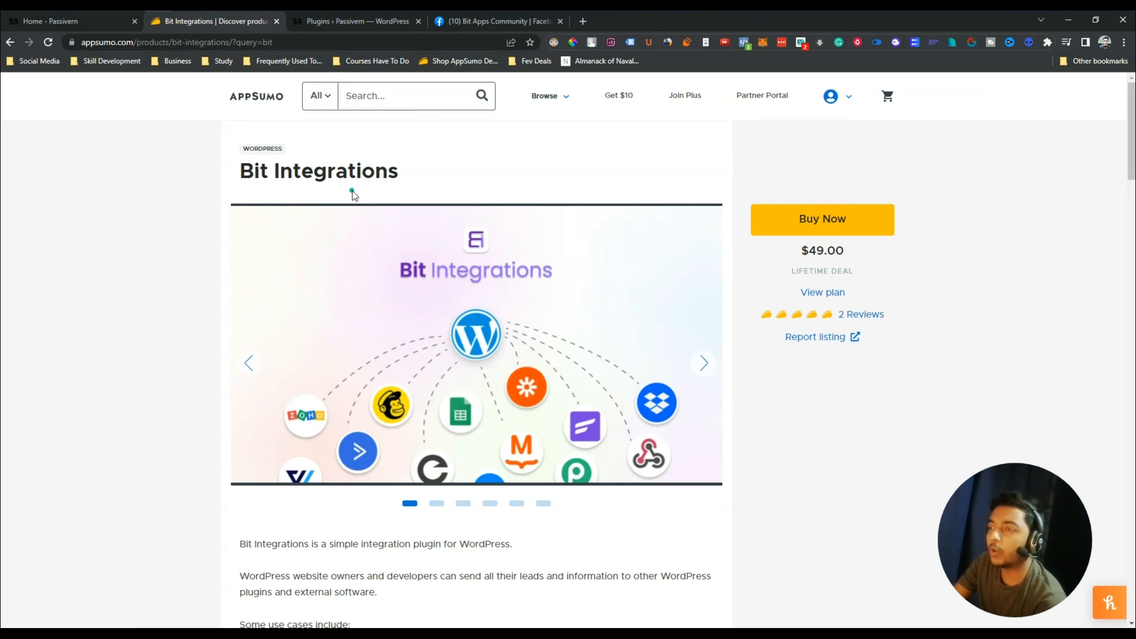
scroll(14, 342, "down", 5)
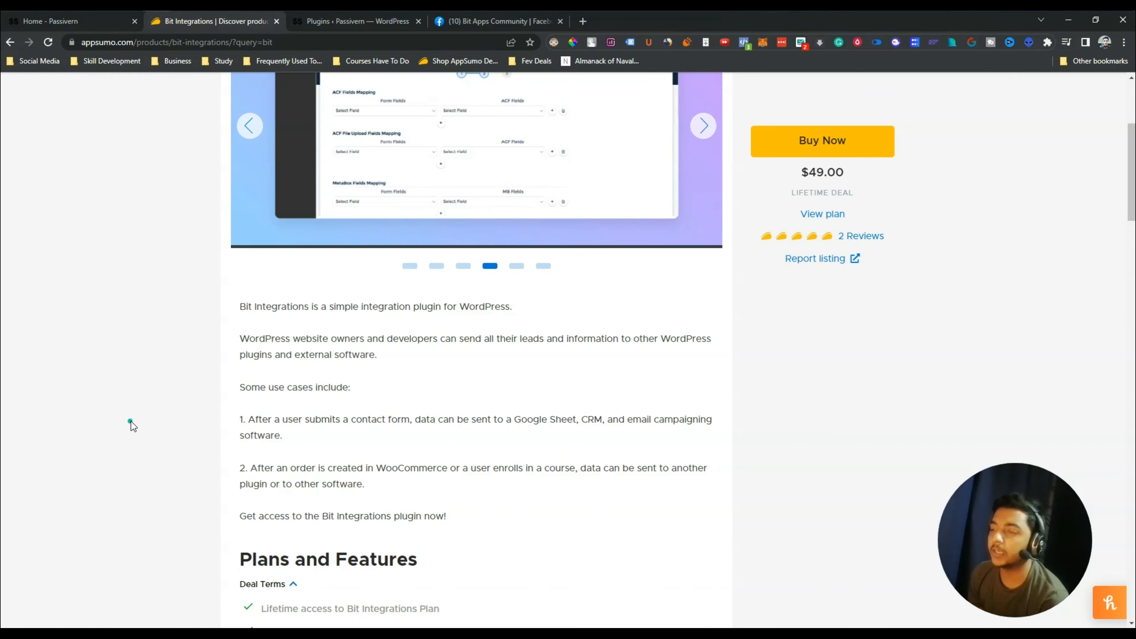
scroll(131, 421, "down", 5)
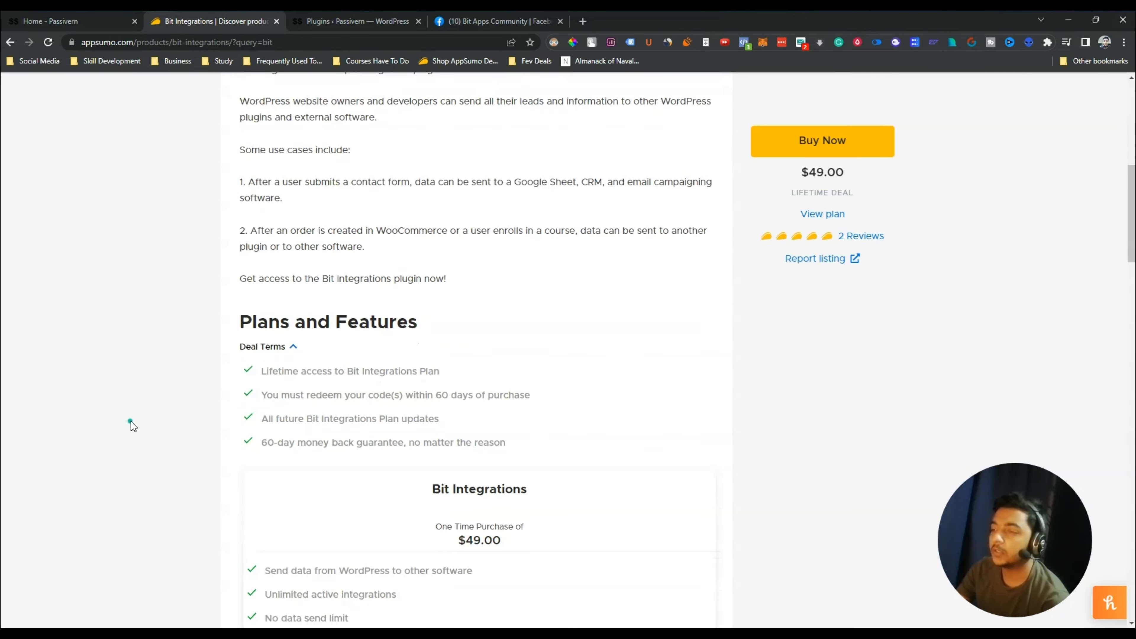
scroll(130, 421, "up", 9)
left_click(250, 304)
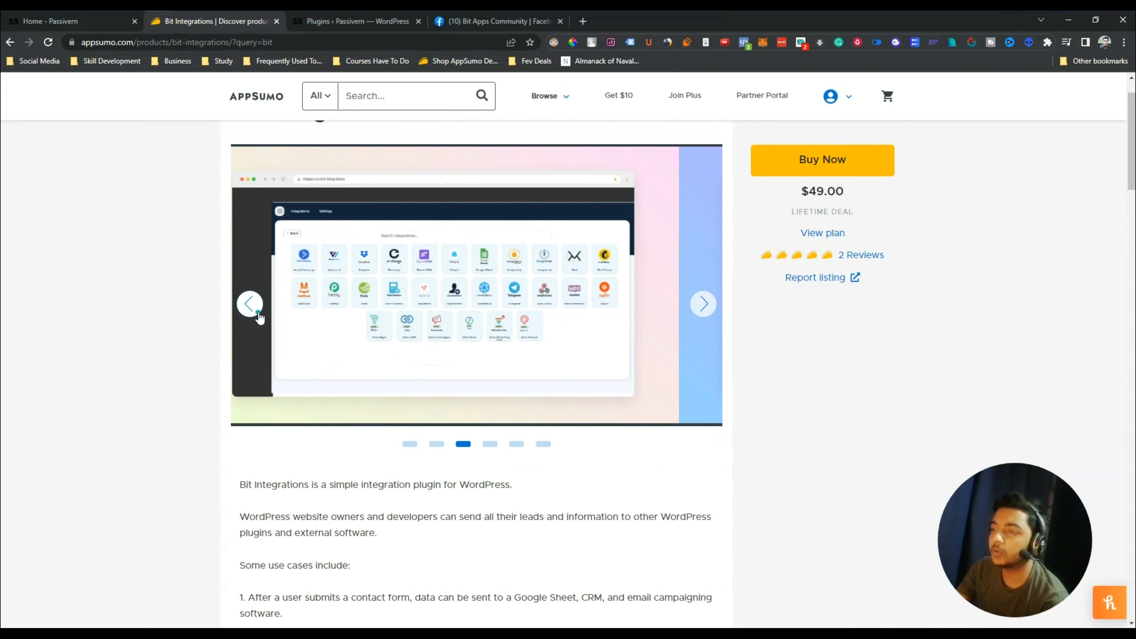
left_click(249, 304)
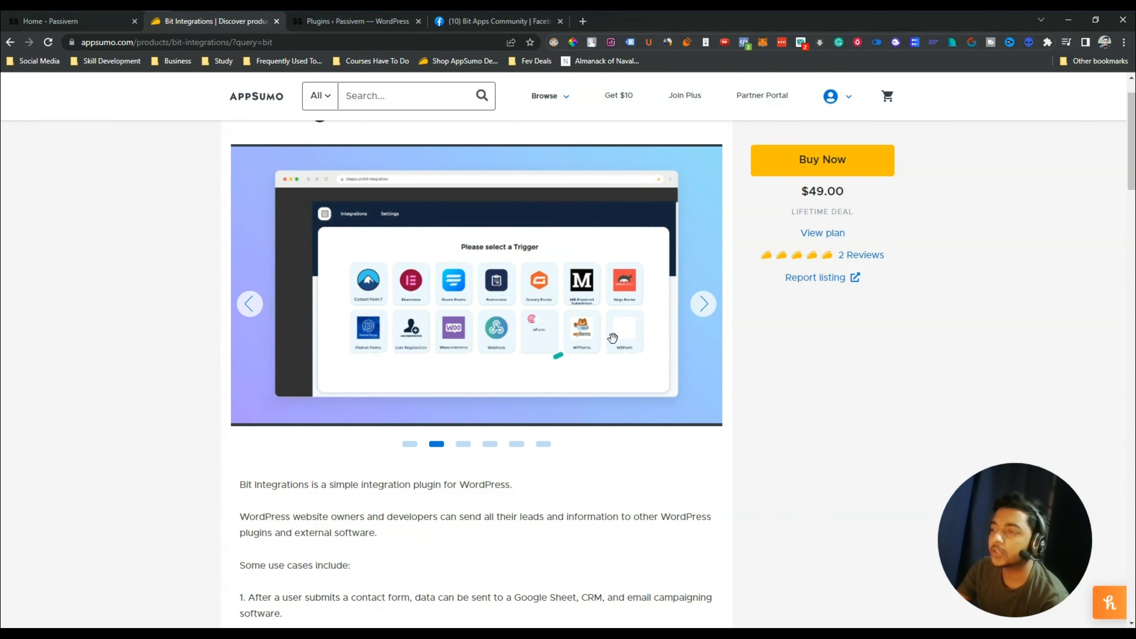
Advance the carousel to the last screenshot, then scroll down to the $49.00 pricing card
left_click(704, 305)
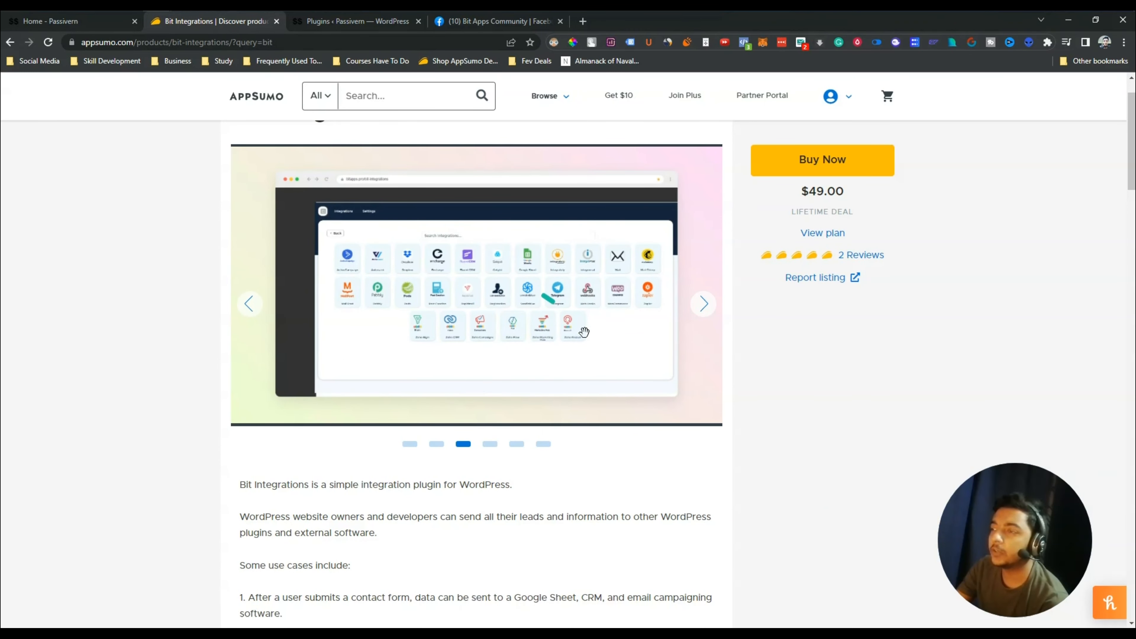
left_click(711, 309)
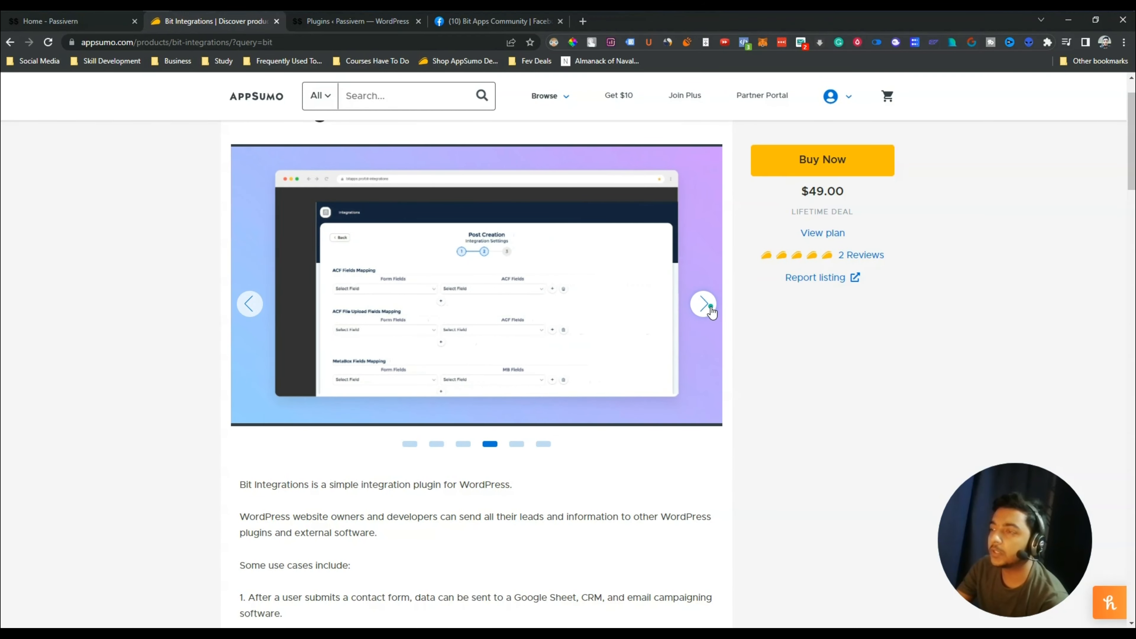
left_click(704, 306)
left_click(705, 306)
scroll(150, 357, "down", 15)
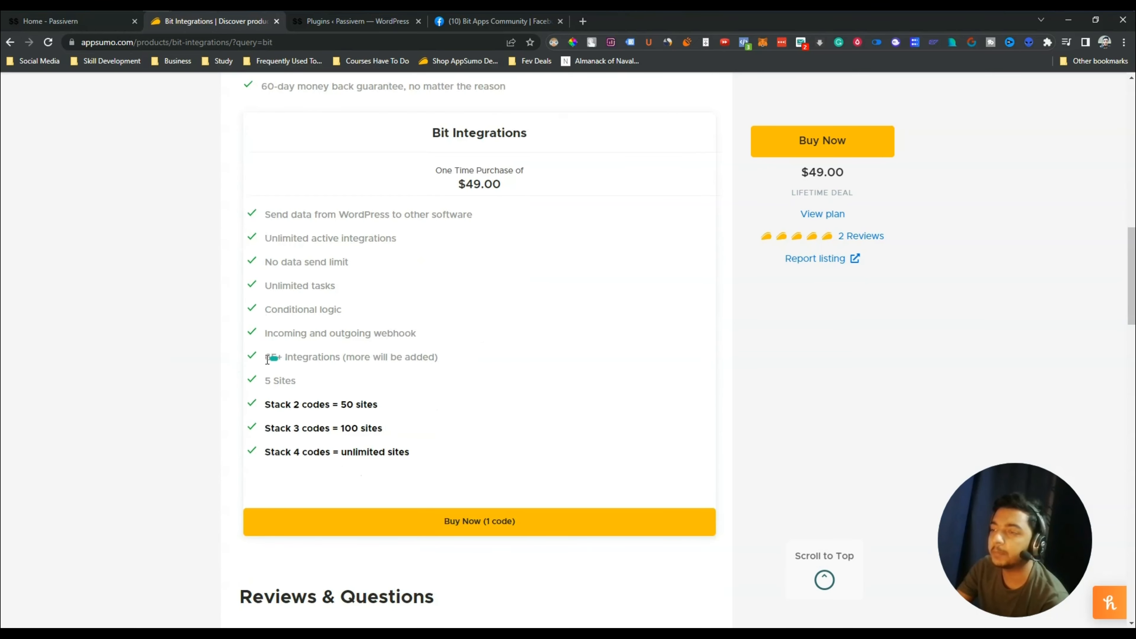
left_click(350, 353)
left_click_drag(358, 357, 434, 359)
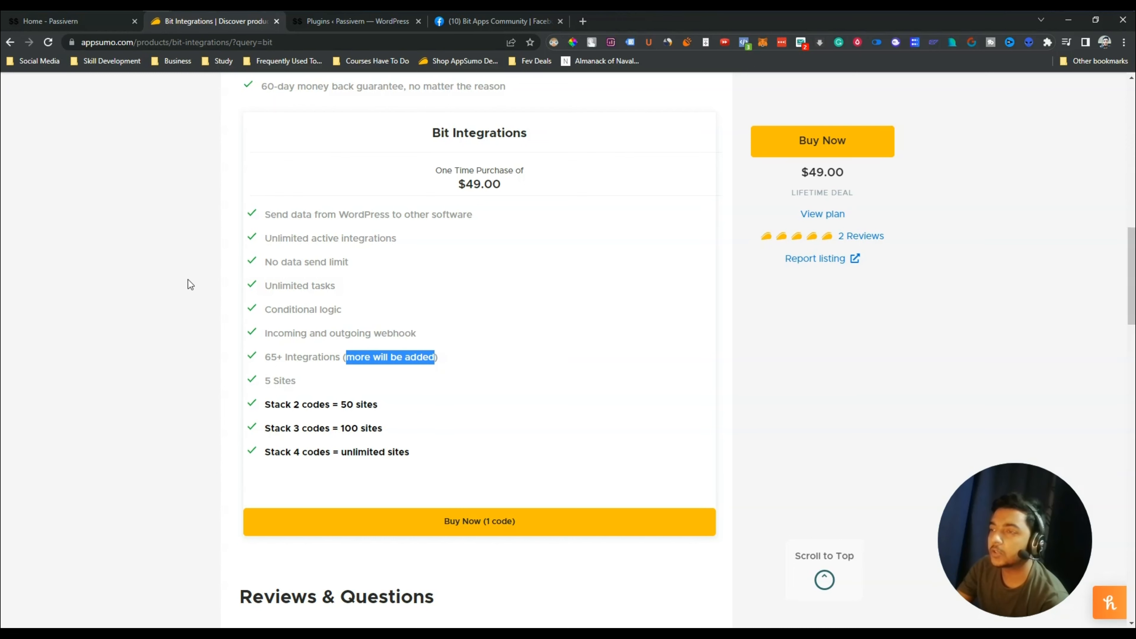
scroll(327, 284, "up", 6)
scroll(506, 292, "down", 4)
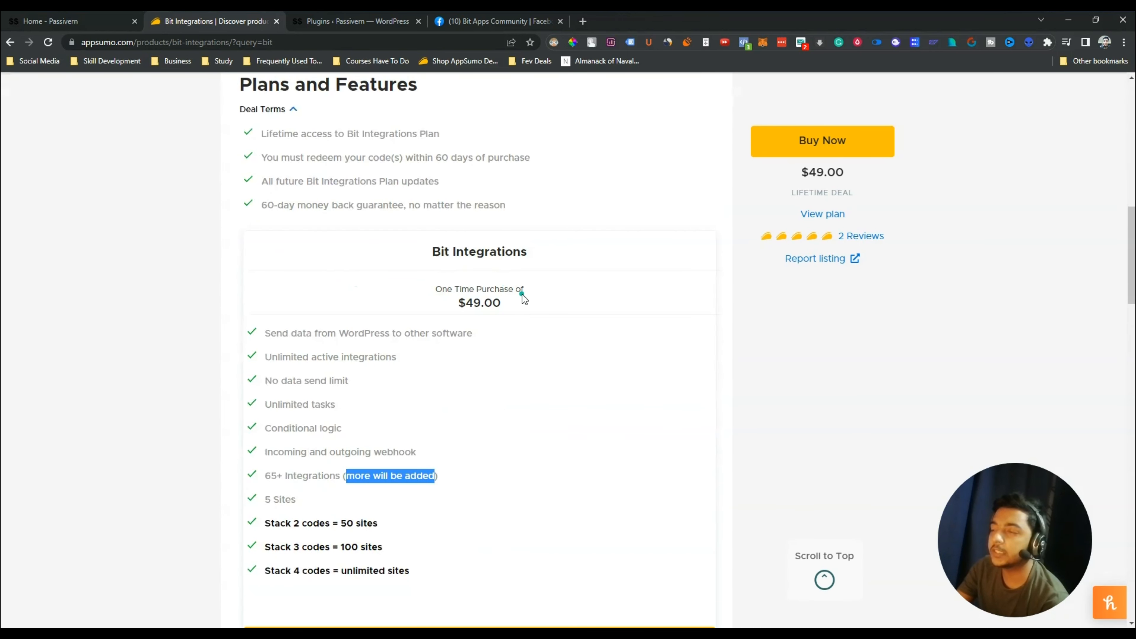
left_click_drag(522, 294, 528, 305)
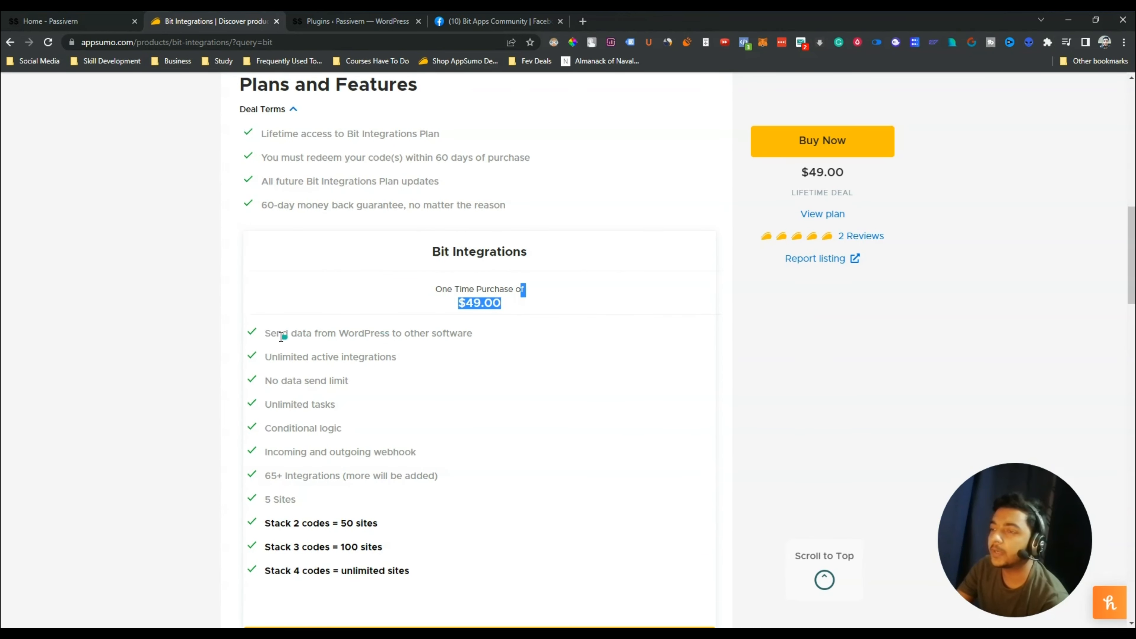
left_click_drag(270, 334, 424, 499)
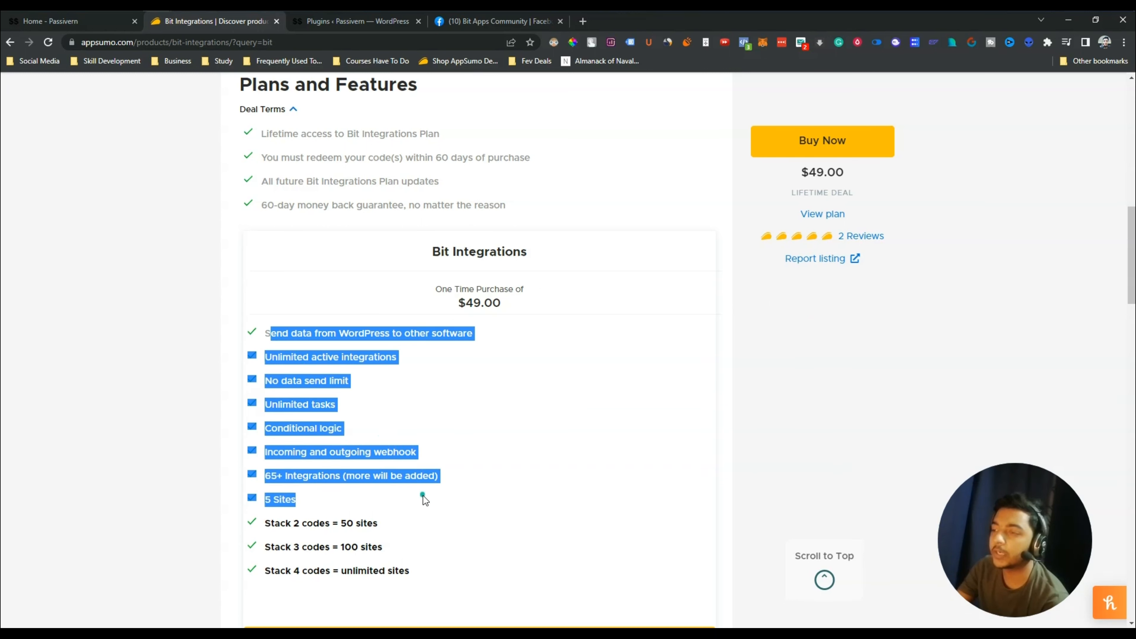
left_click(424, 499)
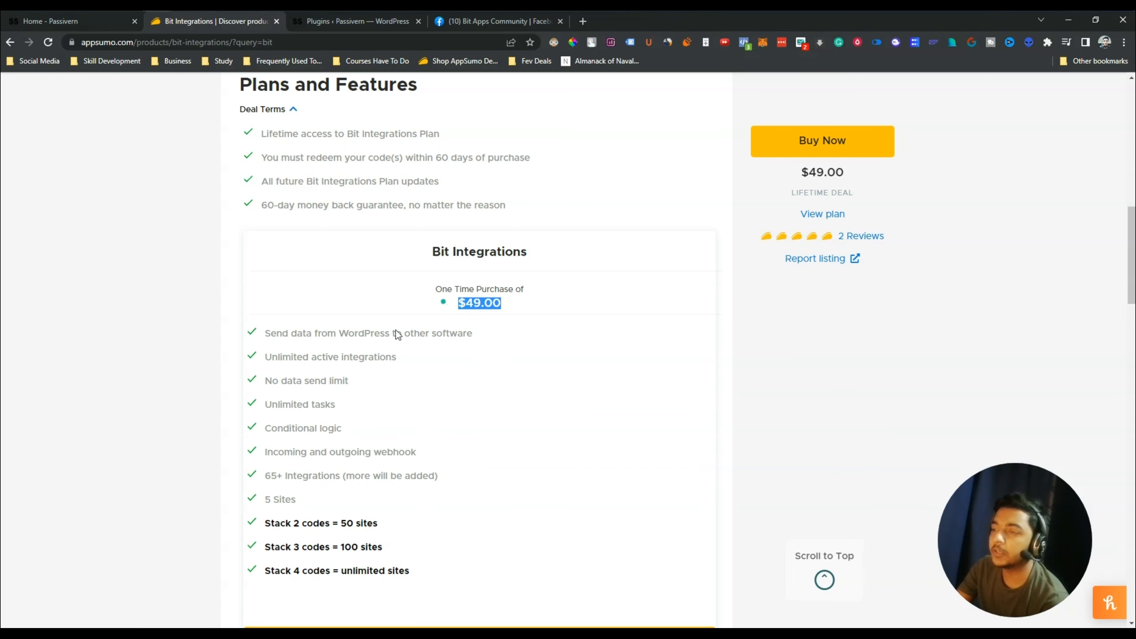
left_click_drag(298, 500, 437, 480)
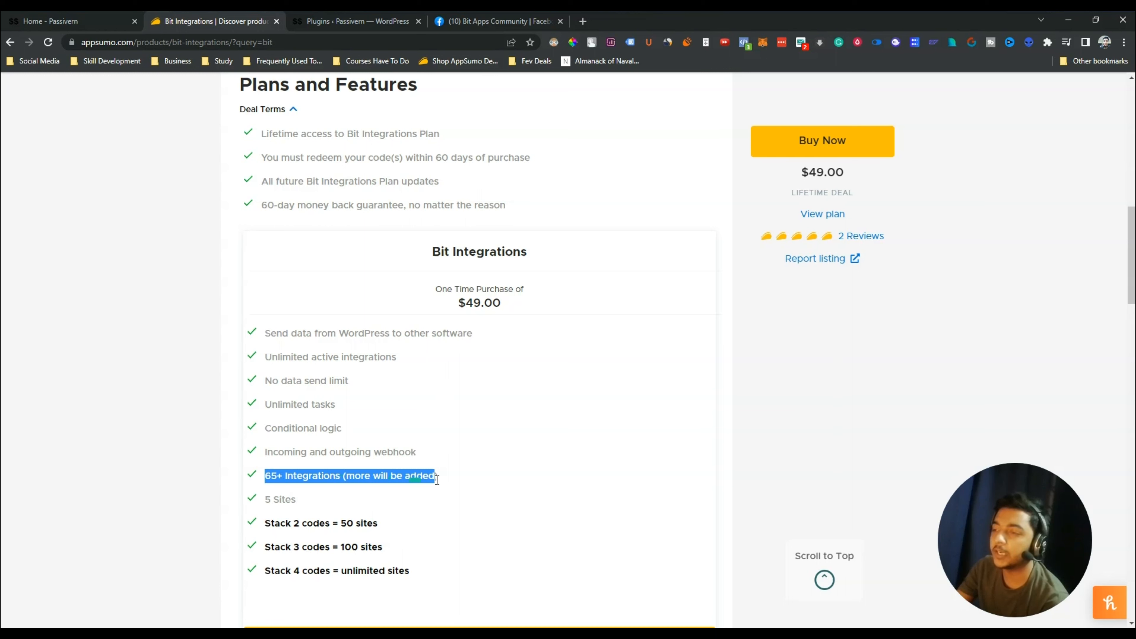
left_click(453, 481)
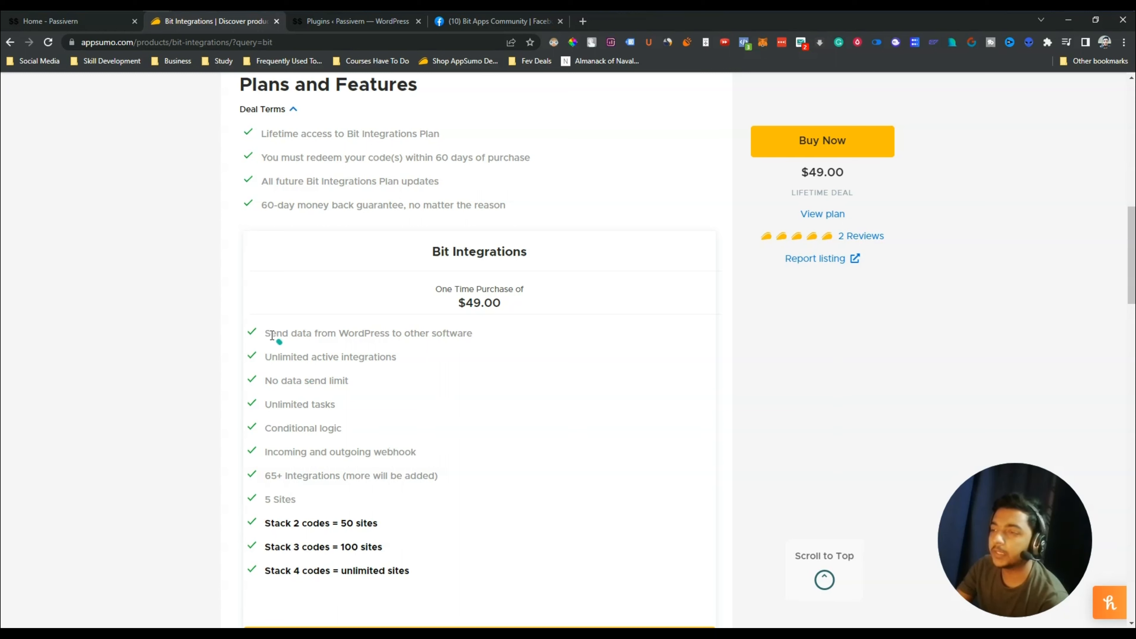
left_click_drag(267, 332, 518, 333)
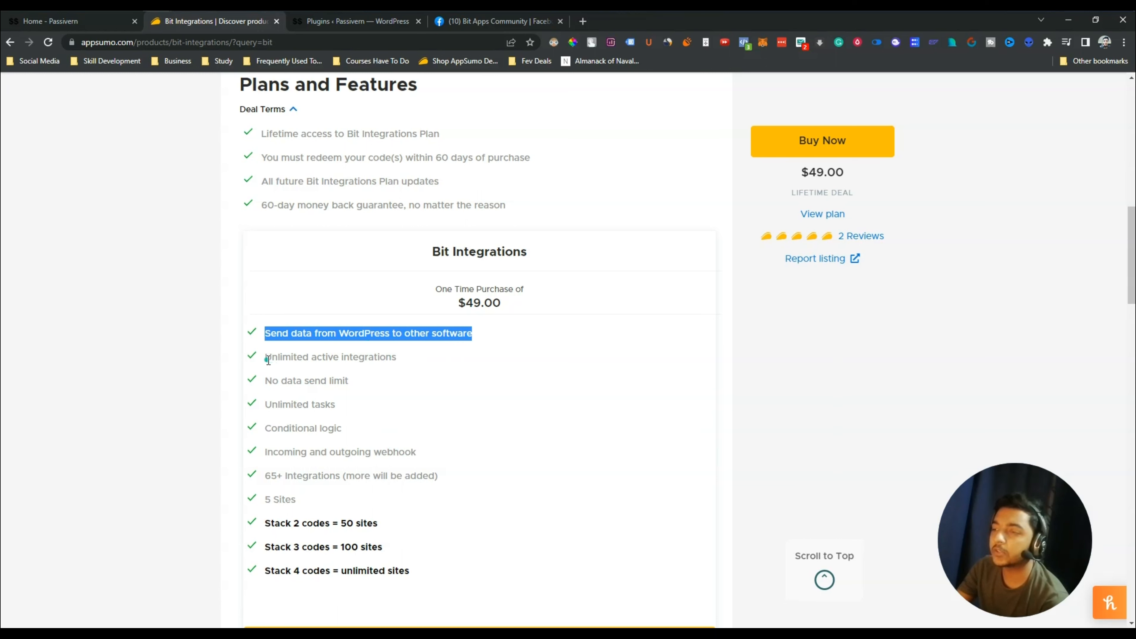
left_click_drag(268, 357, 377, 362)
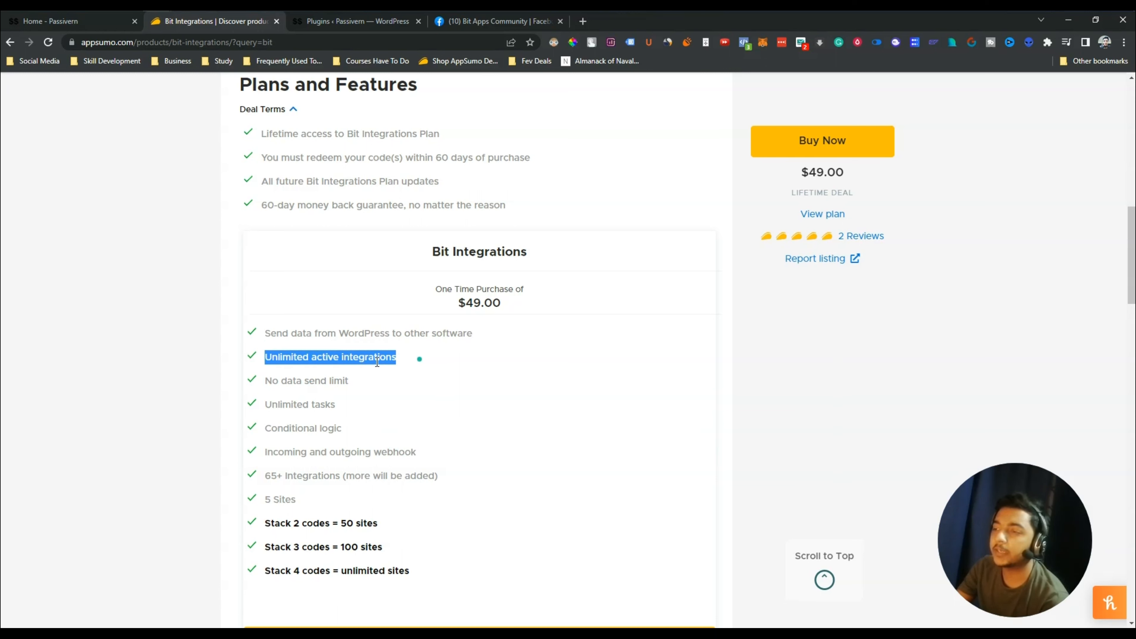
left_click_drag(271, 378, 383, 388)
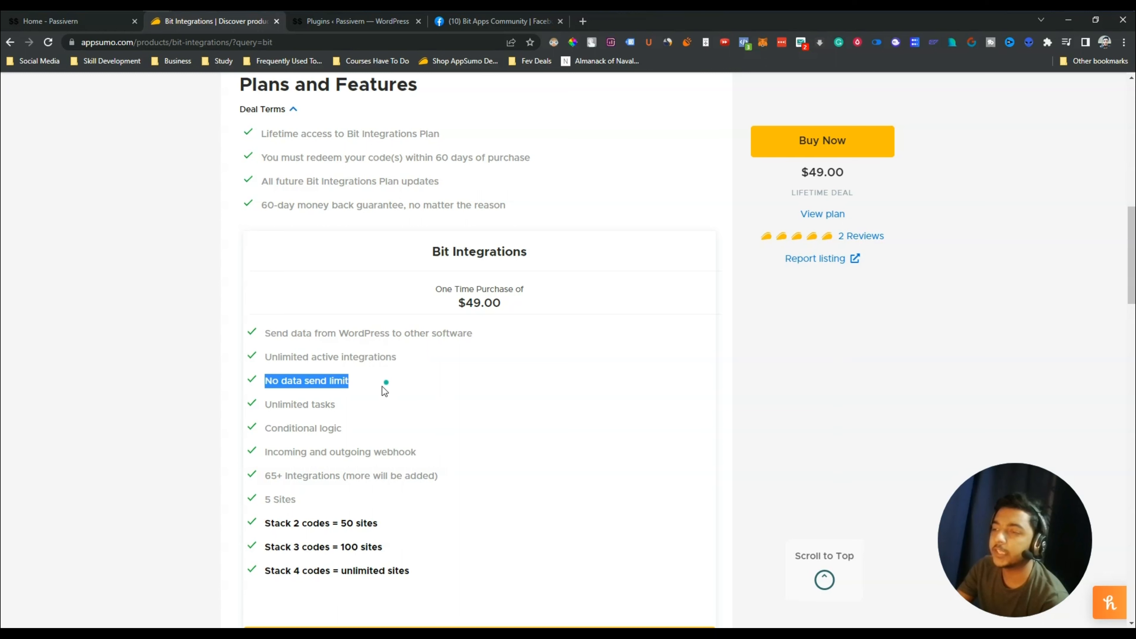
left_click(273, 405)
left_click_drag(273, 405, 369, 408)
left_click_drag(265, 430, 381, 435)
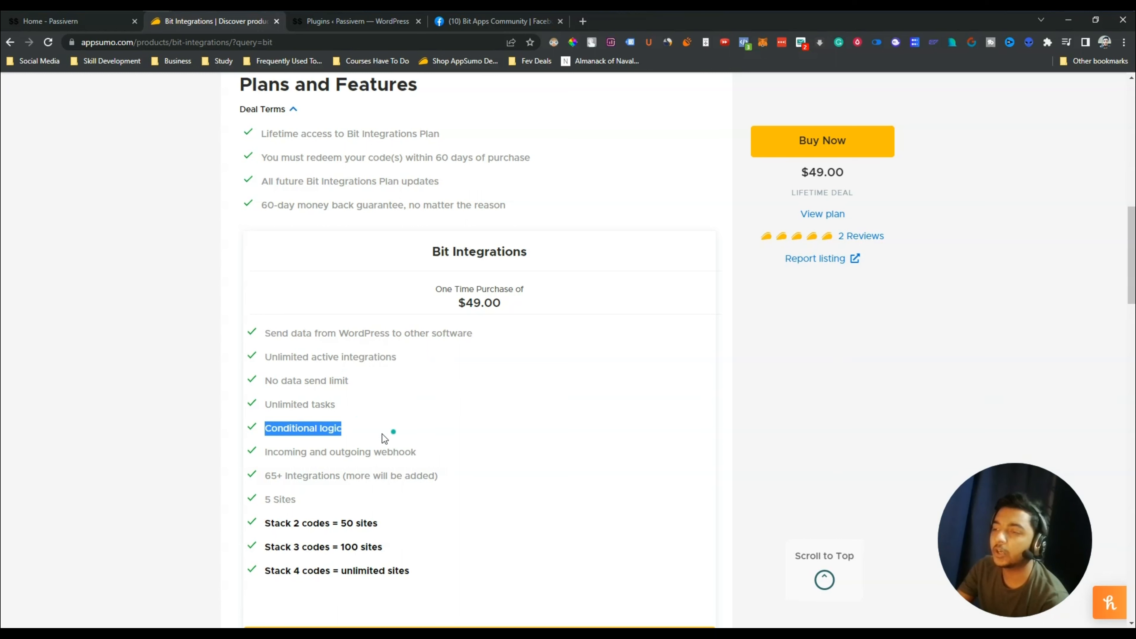
left_click_drag(264, 454, 426, 455)
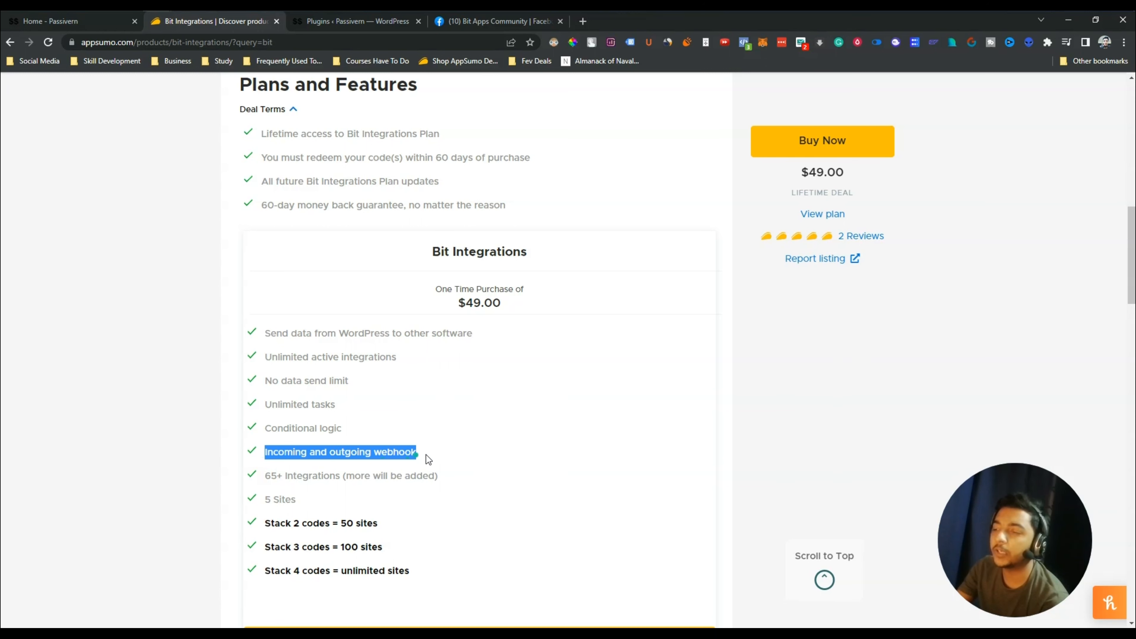
scroll(271, 537, "down", 4)
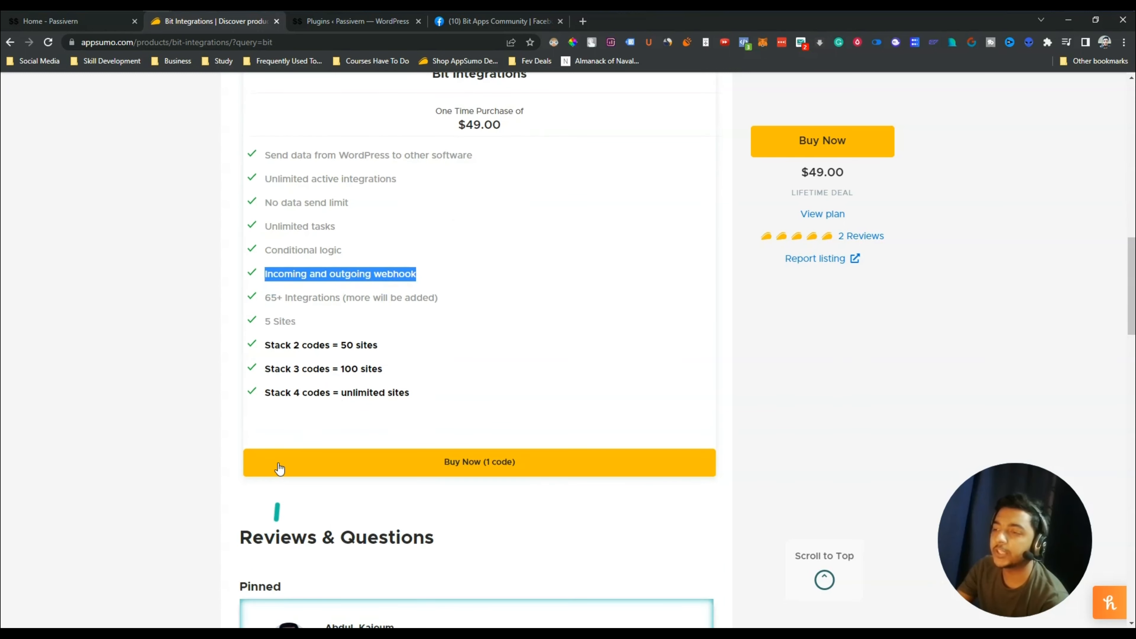
left_click_drag(284, 350, 392, 345)
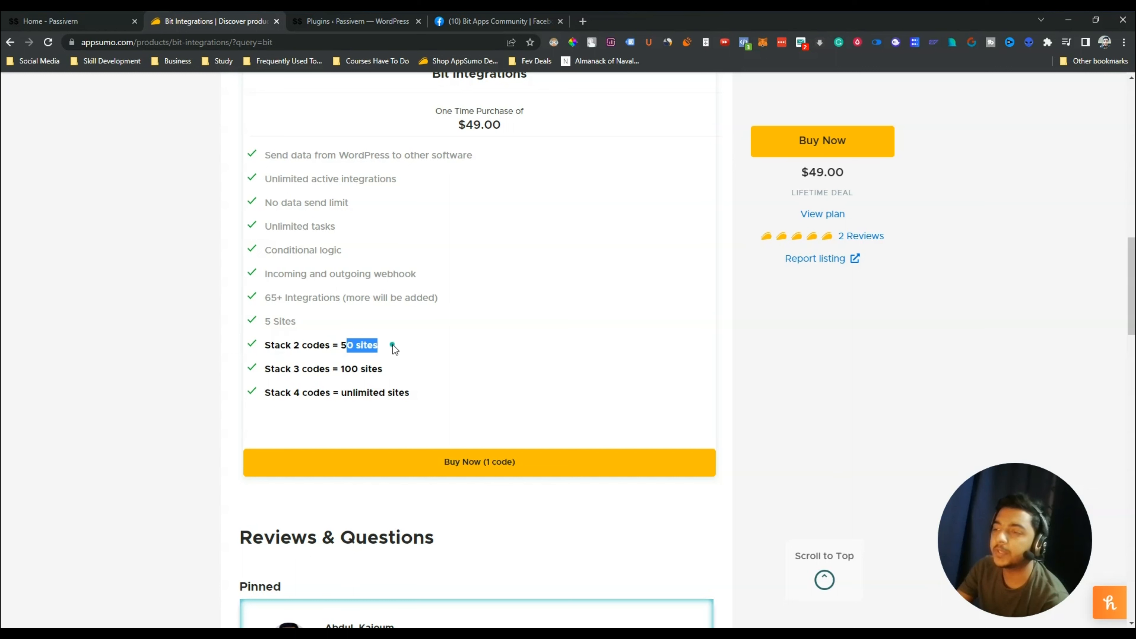
left_click(327, 365)
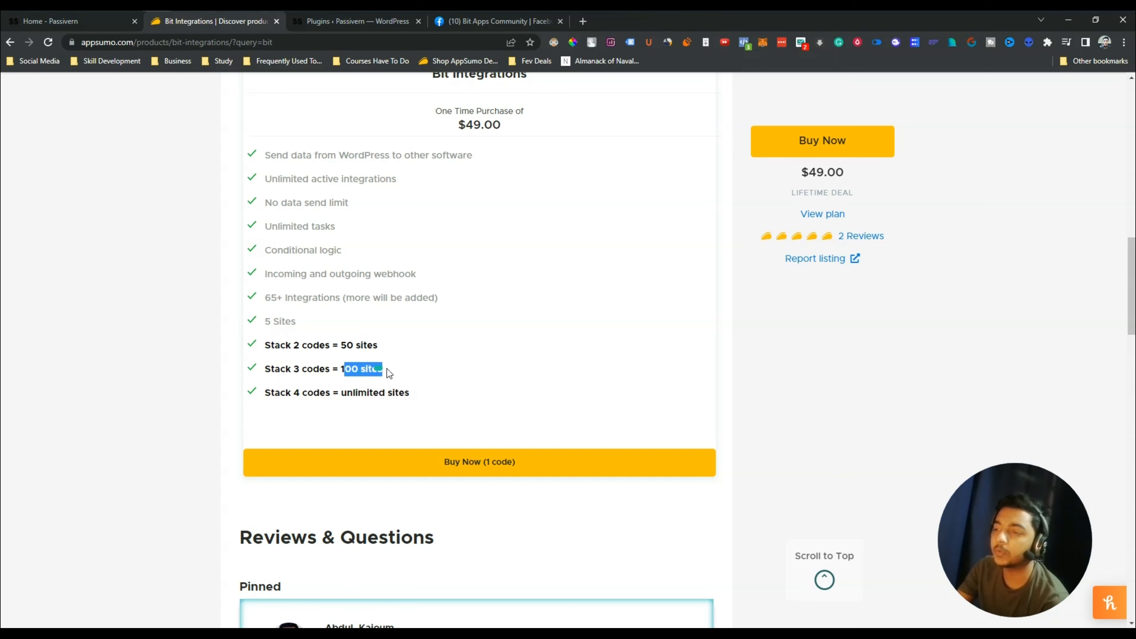
left_click_drag(272, 393, 424, 395)
left_click(424, 394)
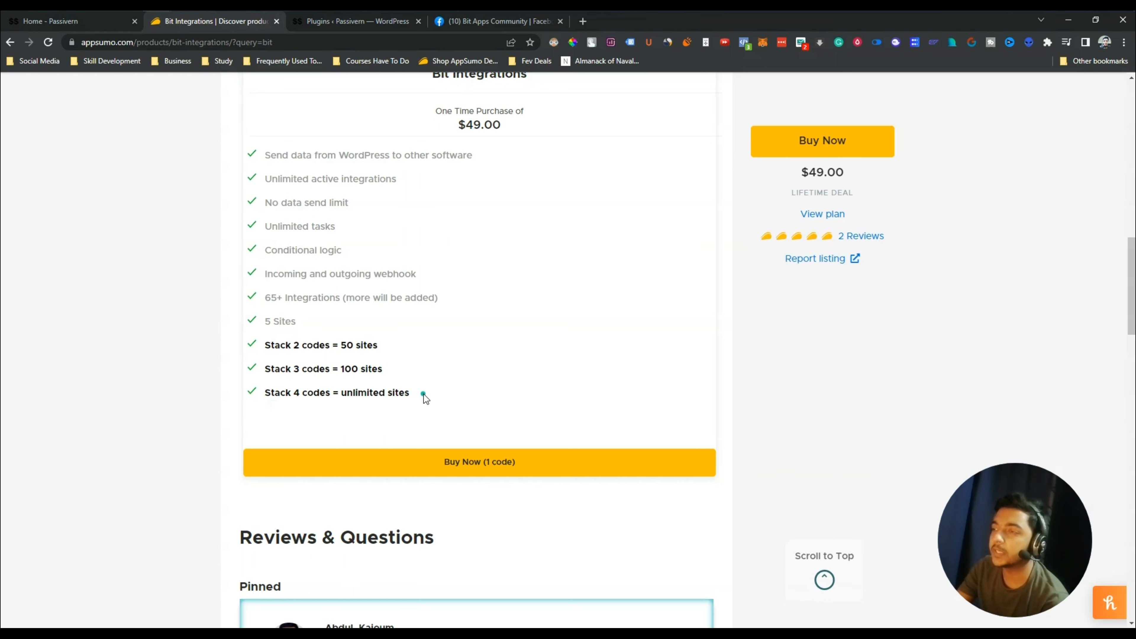
scroll(424, 394, "up", 1)
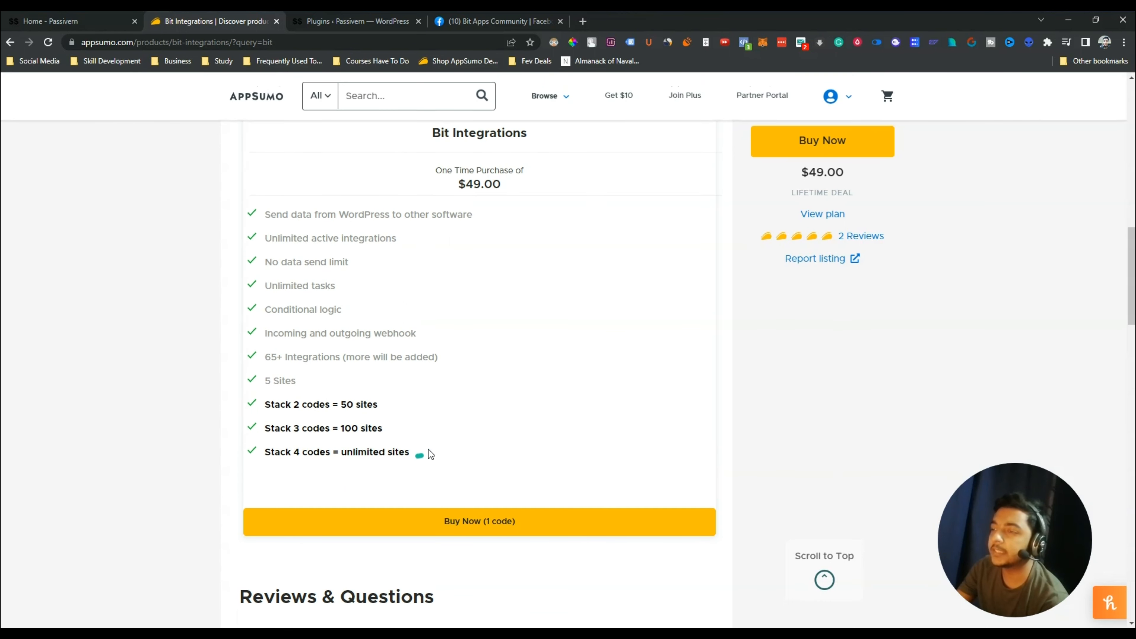
left_click_drag(428, 454, 249, 184)
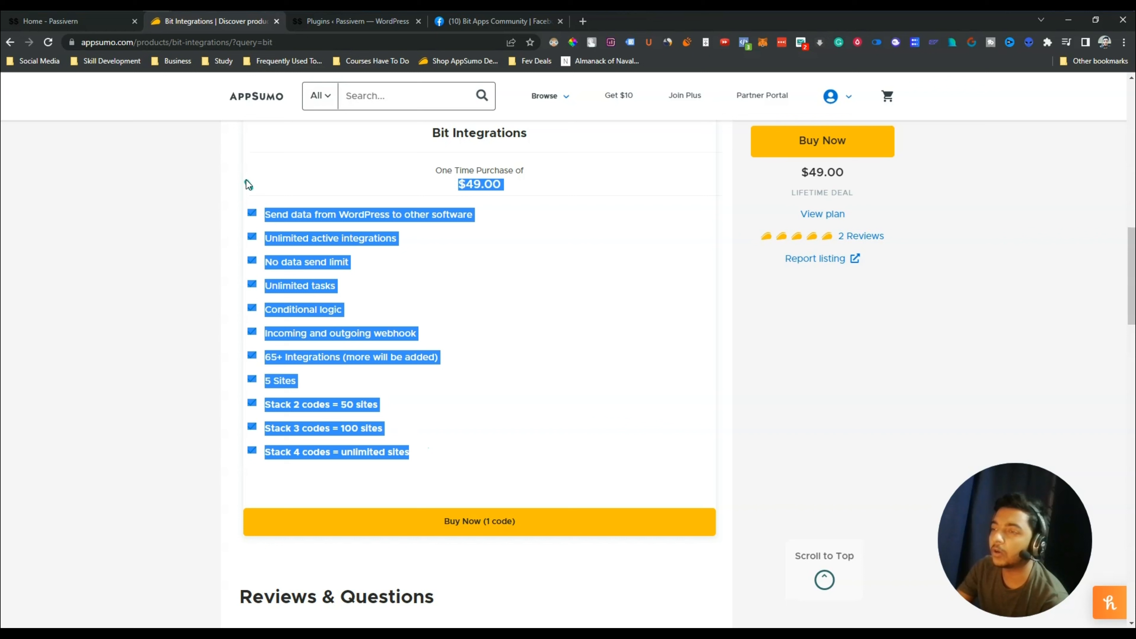
left_click(301, 252)
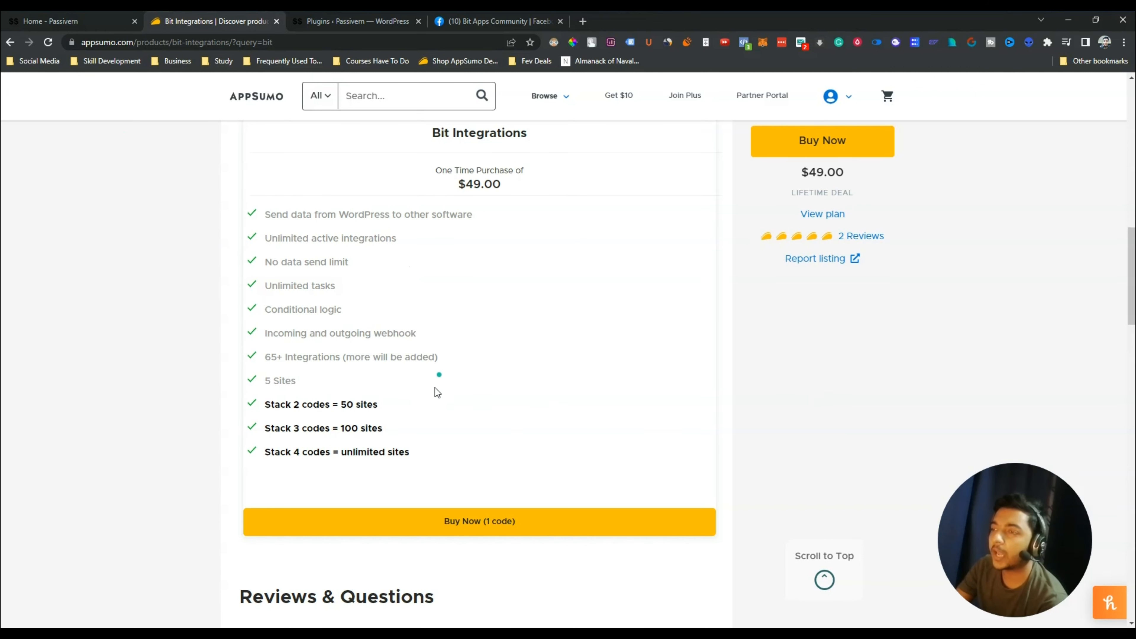
Open the Bit Integrations subscription details and download the Bit Integrations (Beta) v-1.0.4 zip
scroll(427, 425, "up", 10)
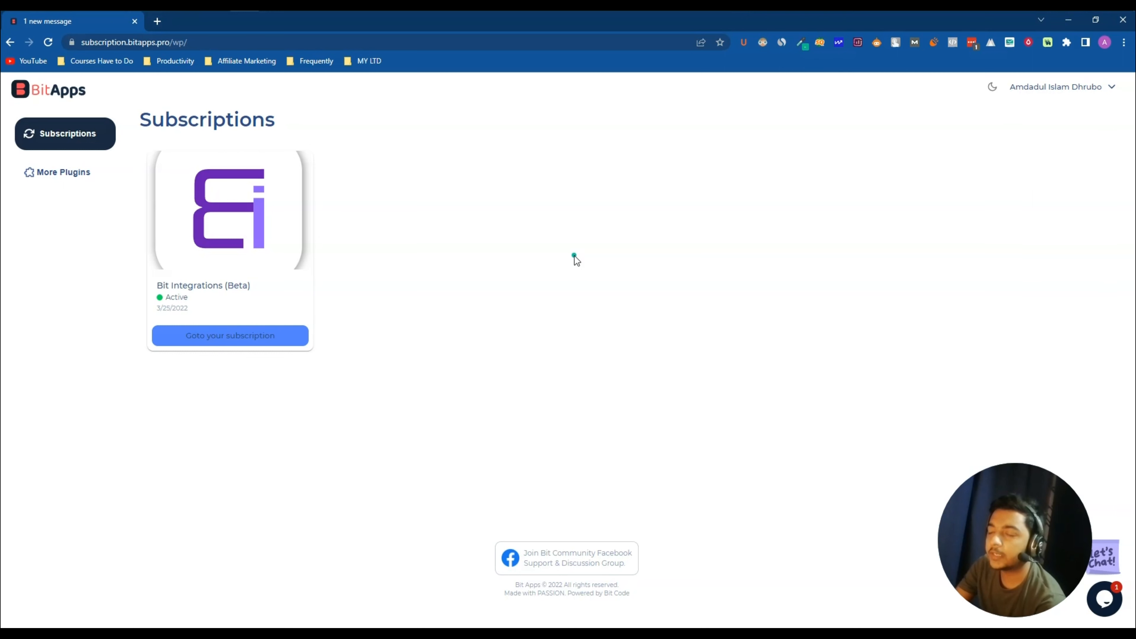
left_click(204, 287)
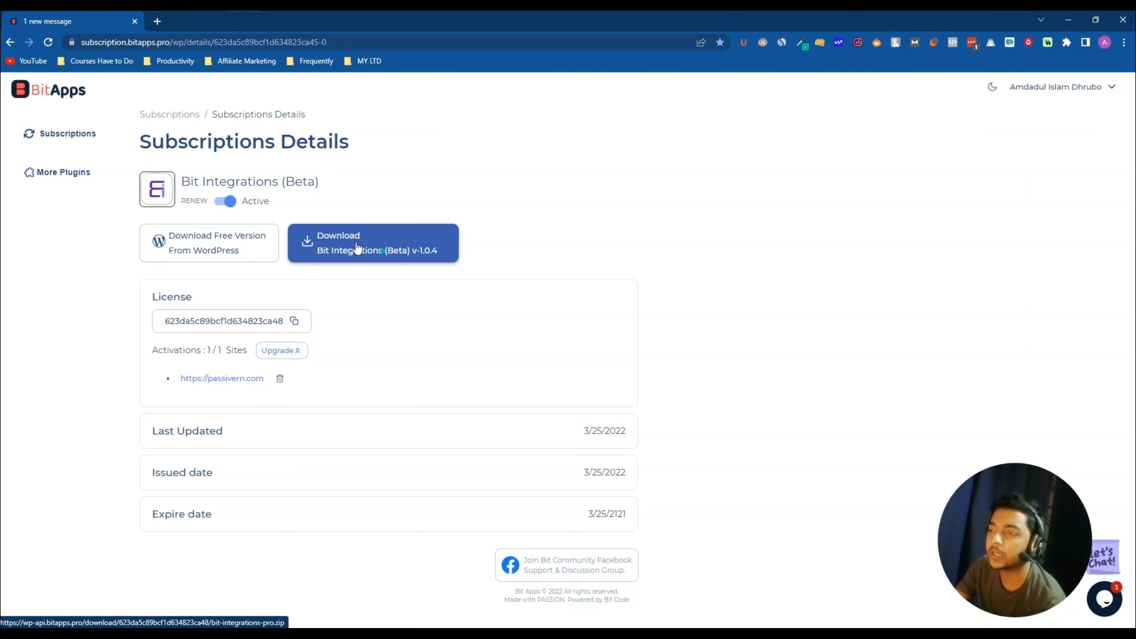
left_click(339, 240)
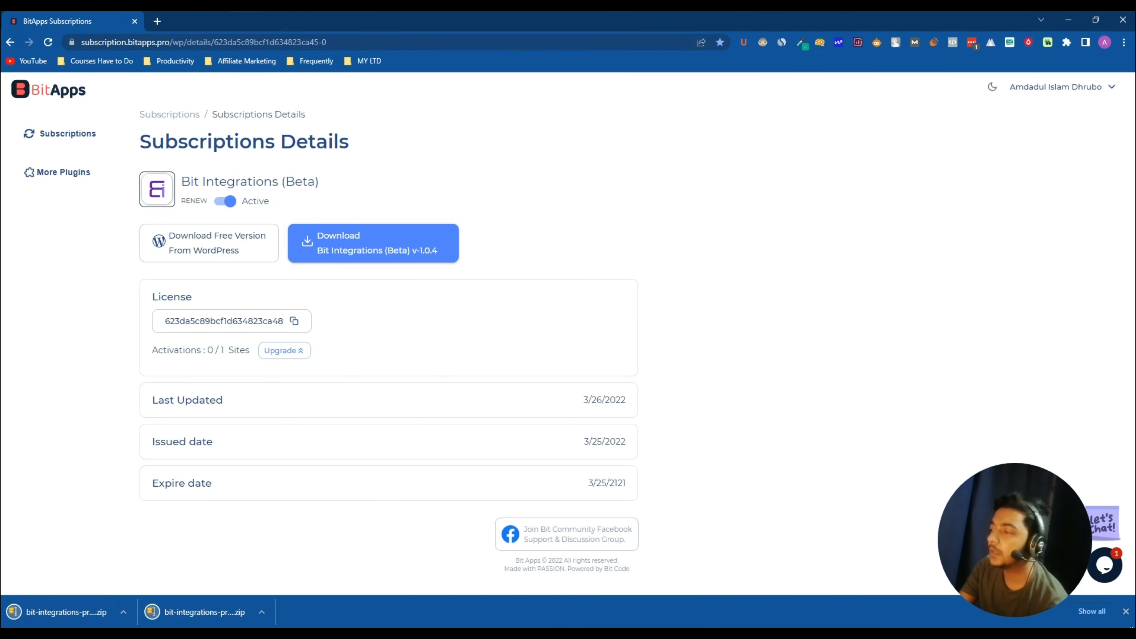
Dismiss the finished download and bring back the AppSumo Bit Integrations deal window
left_click(1127, 611)
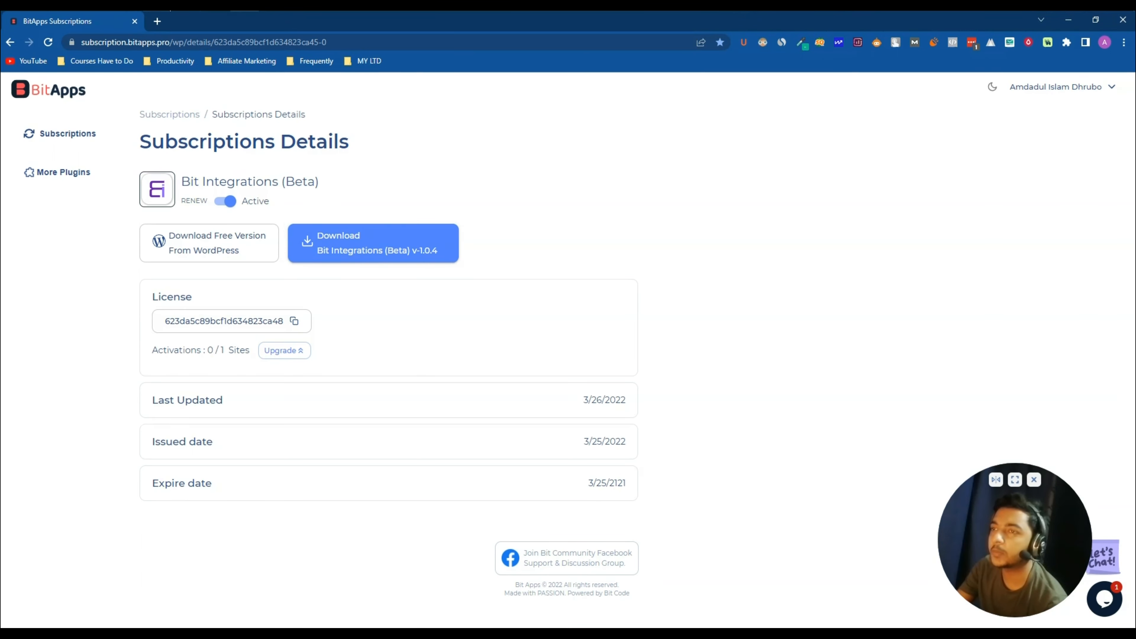
mouse_move(159, 33)
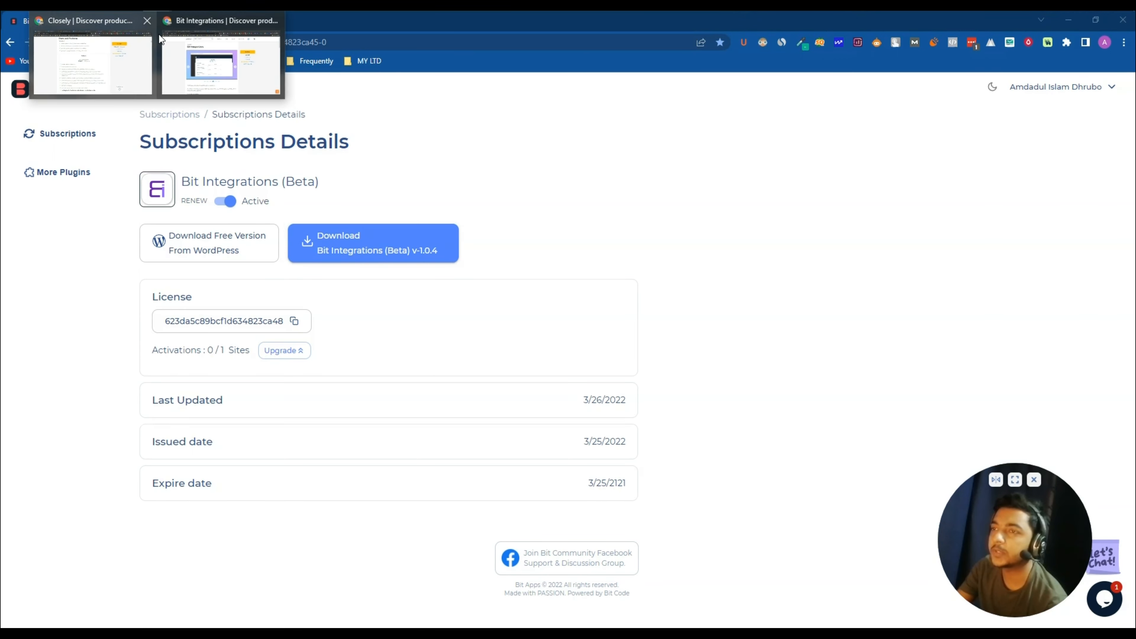
left_click(93, 66)
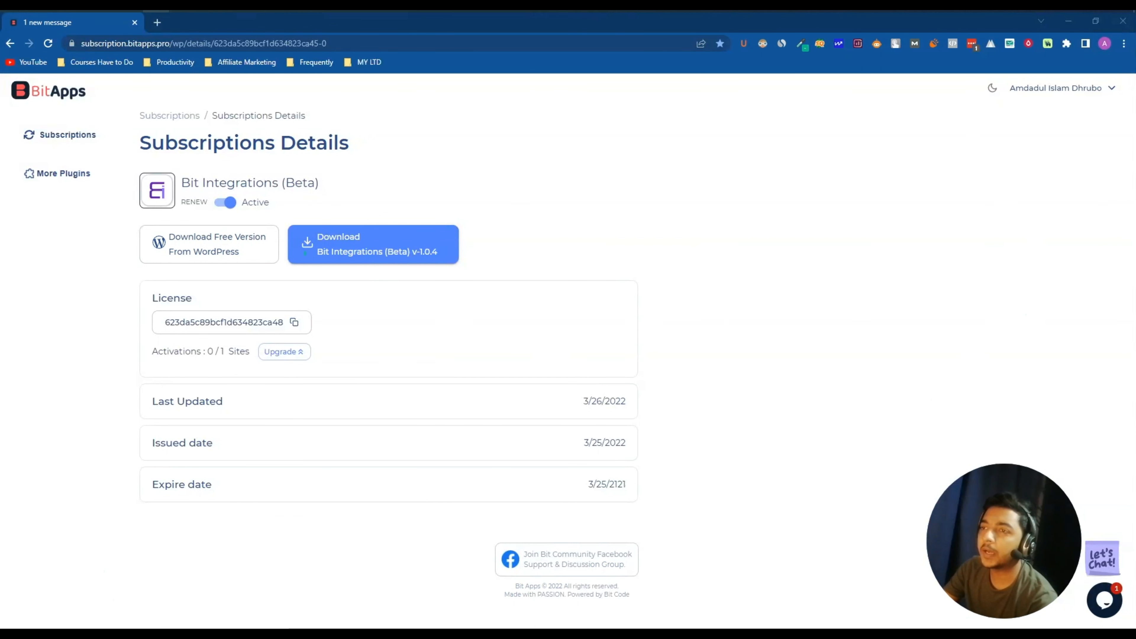
On the WordPress Plugins page, upload bit-integrations-pro-1.0.4 (2).zip via Upload Plugin and install it
mouse_move(166, 13)
left_click(228, 78)
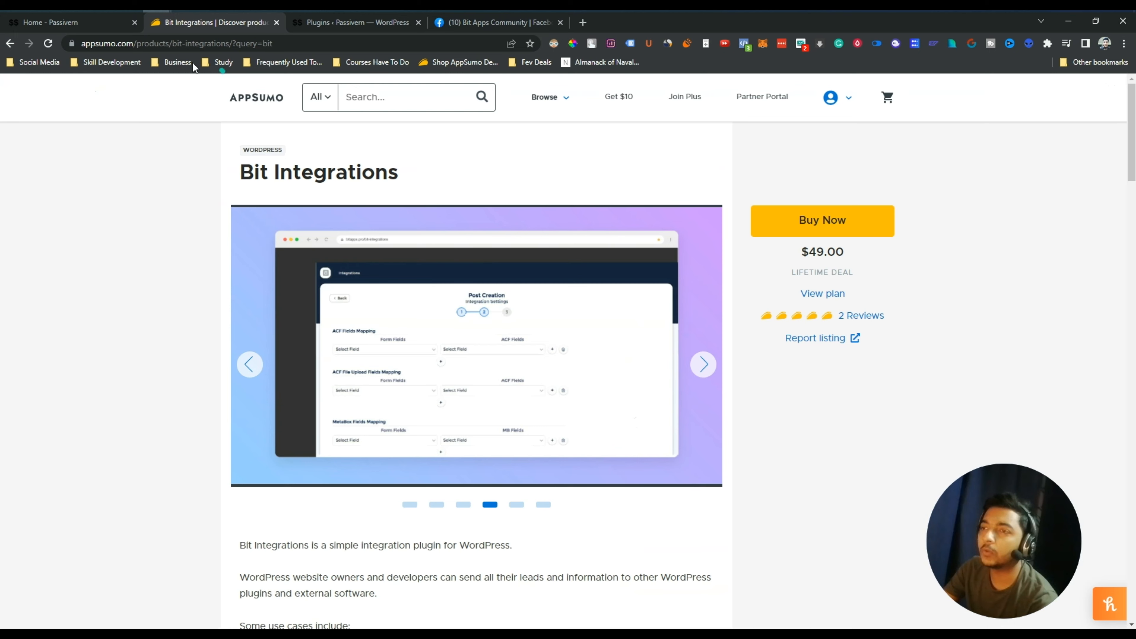
left_click(333, 23)
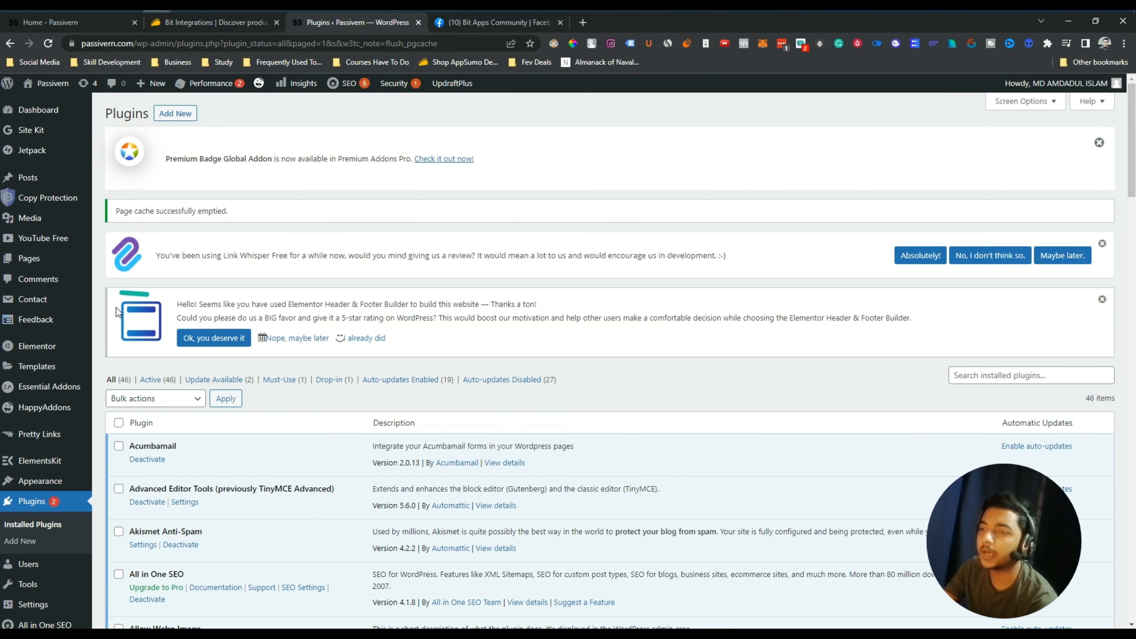
left_click(167, 114)
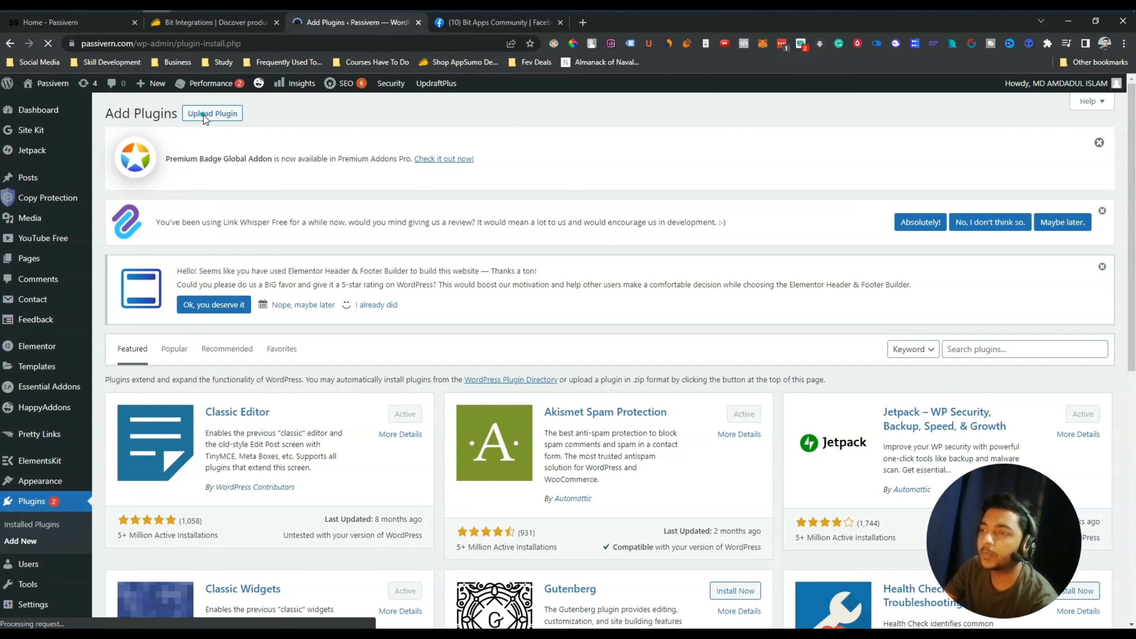
left_click(220, 116)
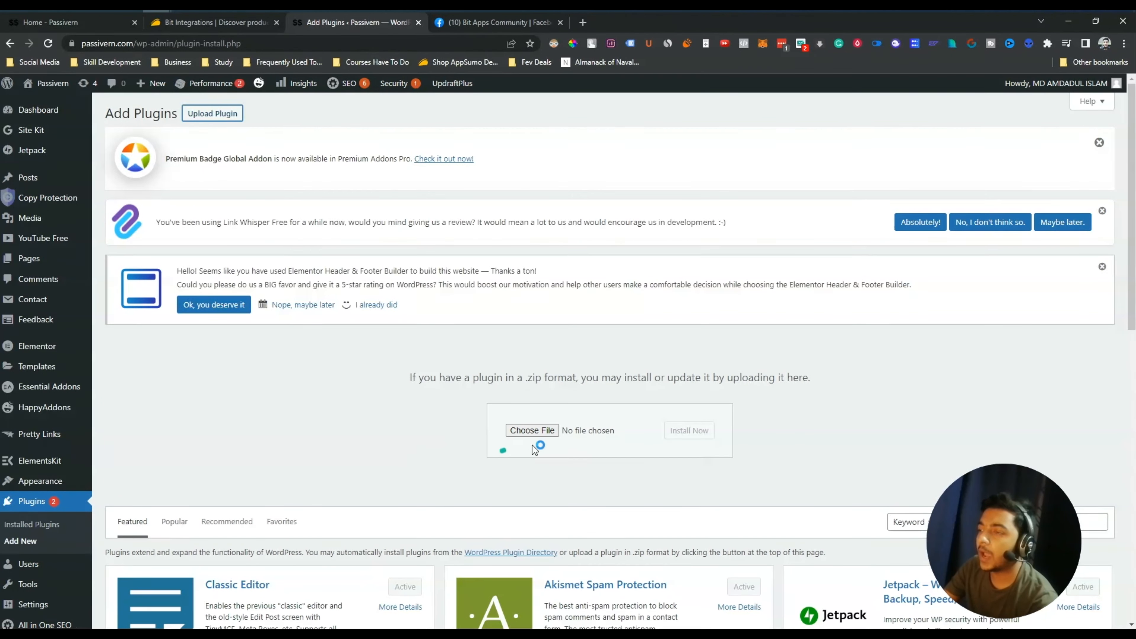
left_click(520, 431)
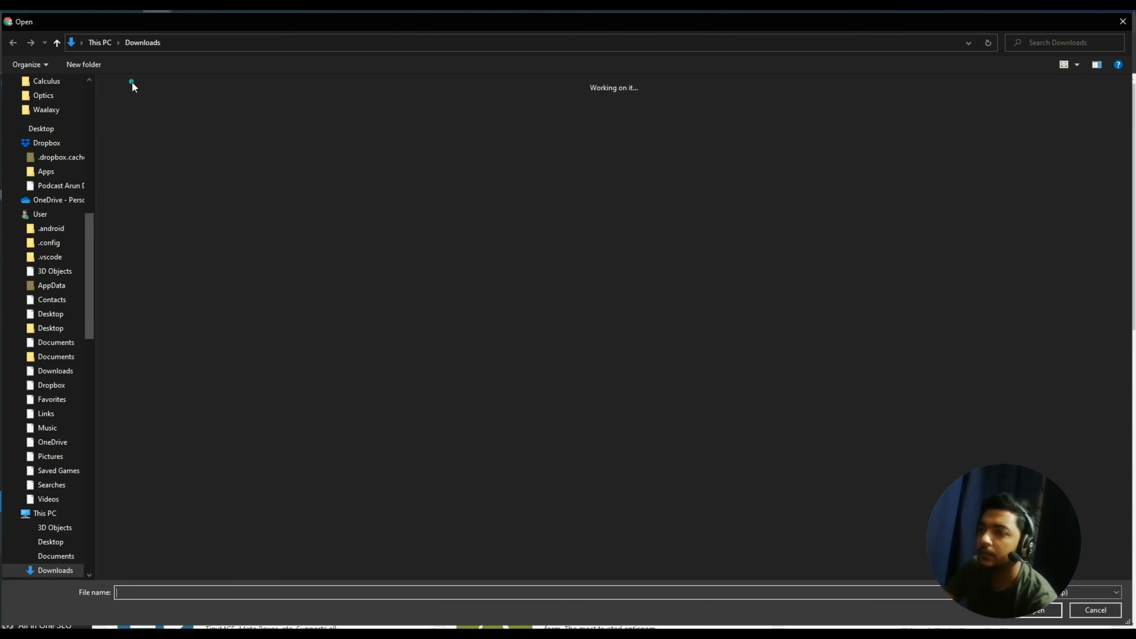
double_click(119, 121)
left_click(701, 432)
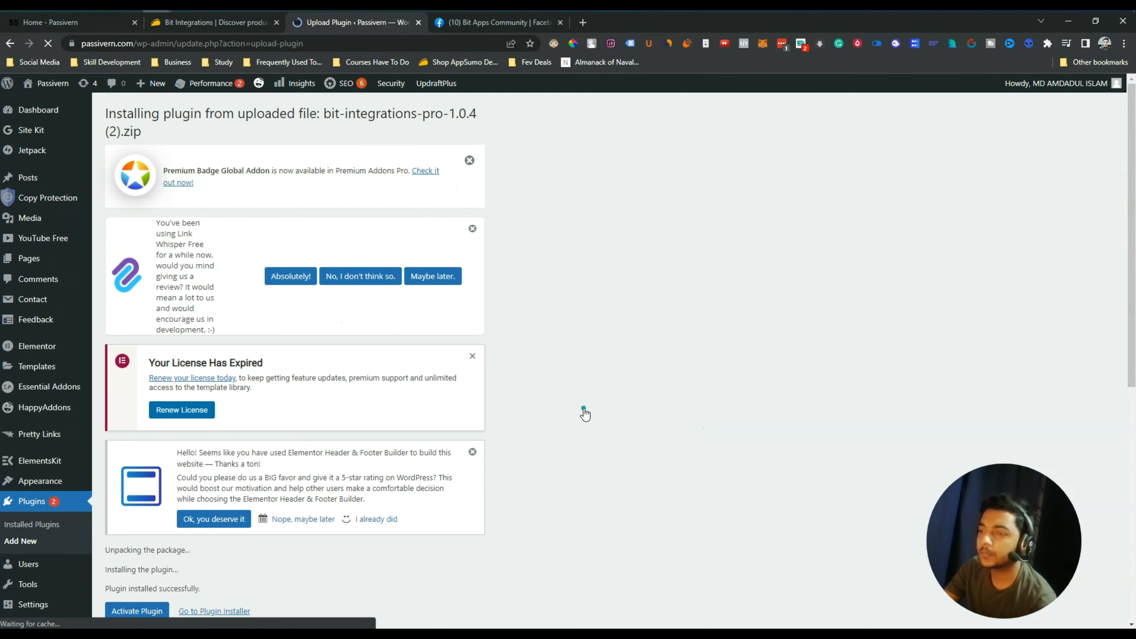
Activate Bit Integrations Pro 1.0.4 and check it appears among the active plugins
scroll(595, 401, "down", 5)
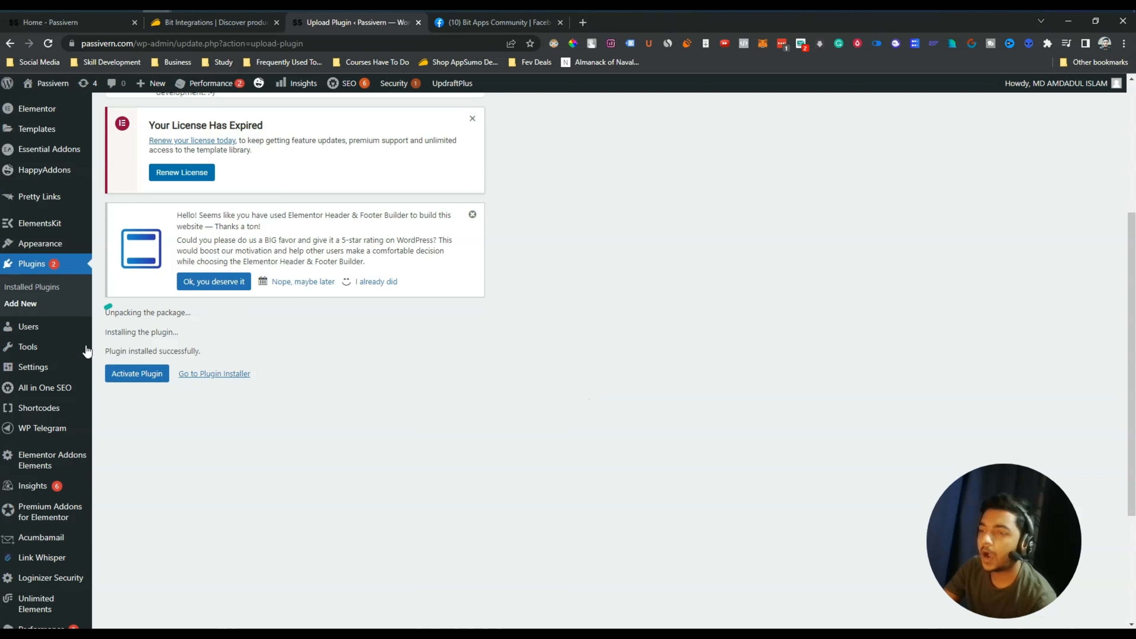
left_click(136, 379)
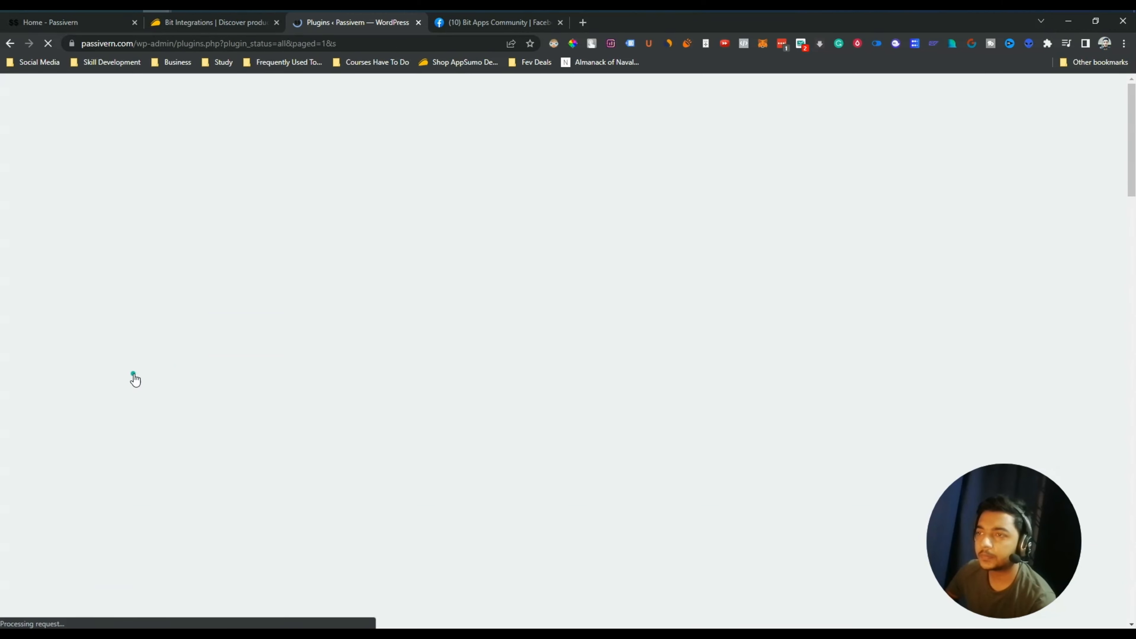
scroll(437, 357, "down", 5)
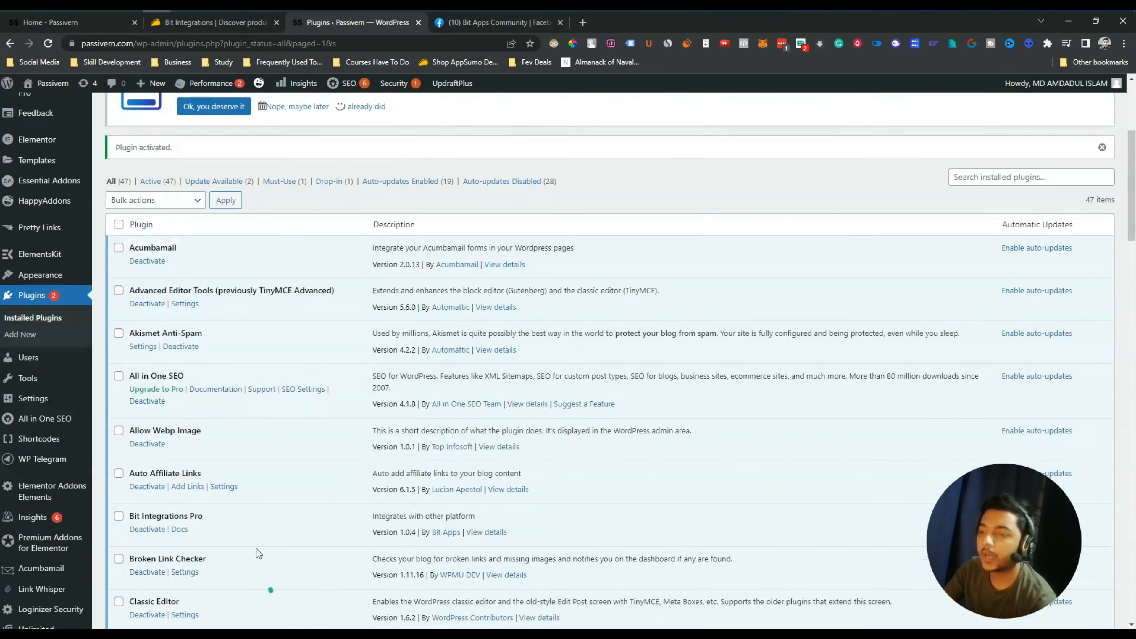
scroll(185, 456, "down", 4)
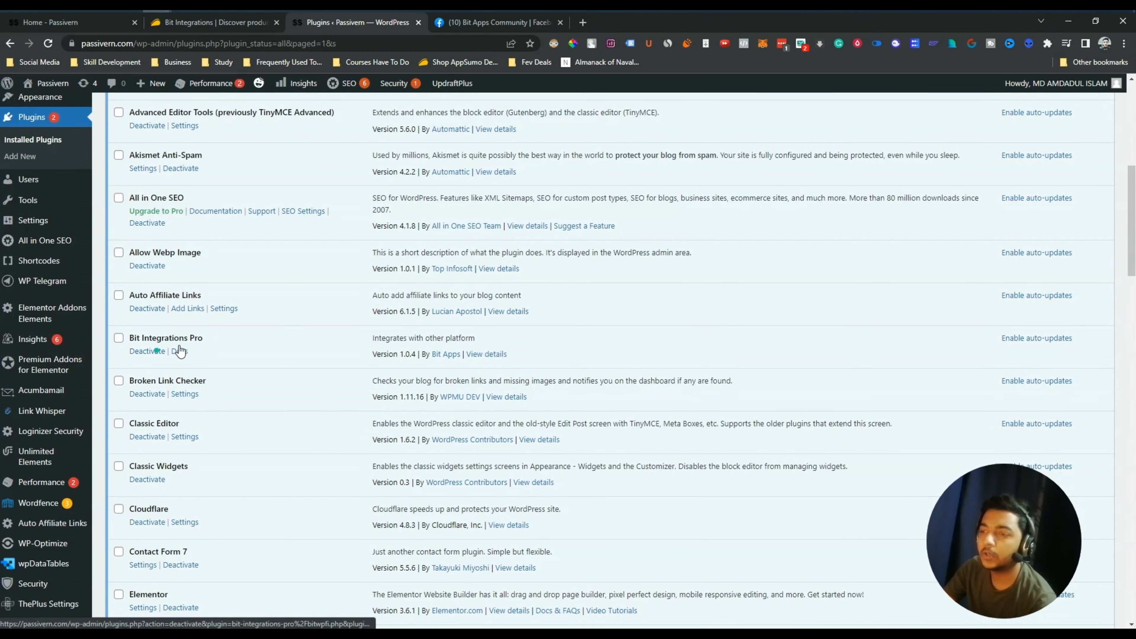
scroll(216, 356, "up", 6)
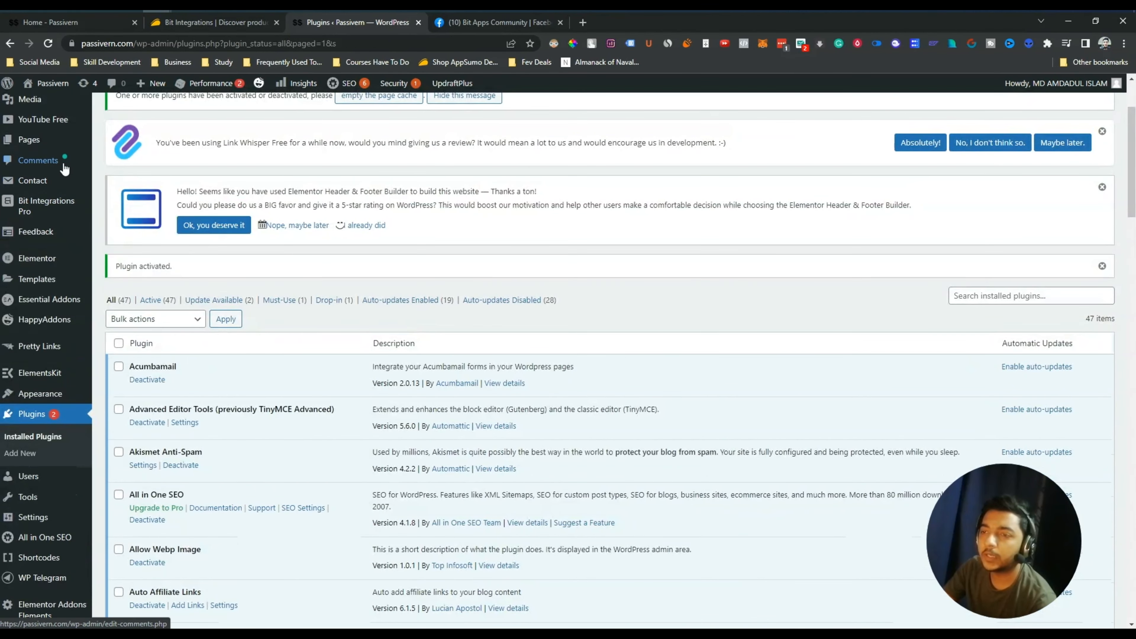
Open the Bit Integrations Pro License page and copy the license key from BitApps Subscriptions
mouse_move(47, 209)
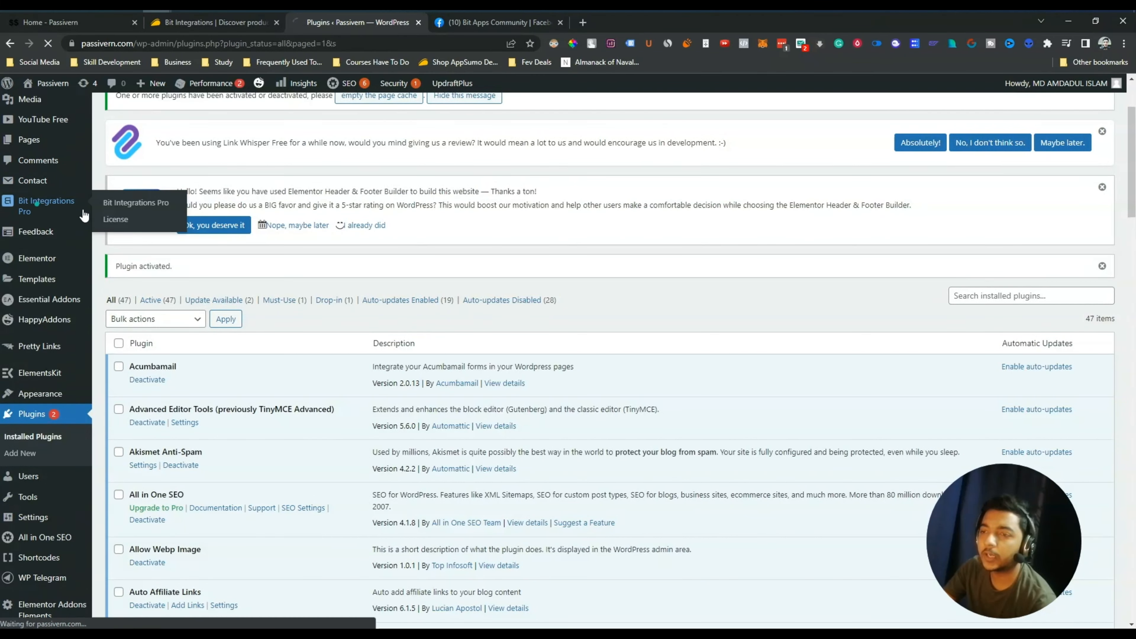
left_click(116, 220)
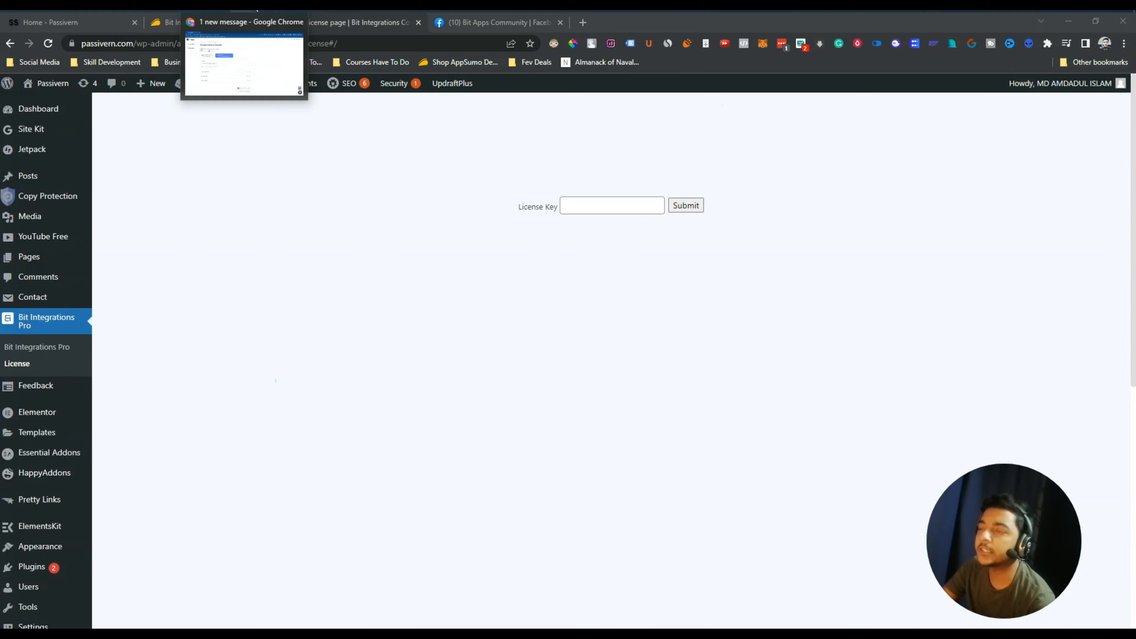
left_click(245, 11)
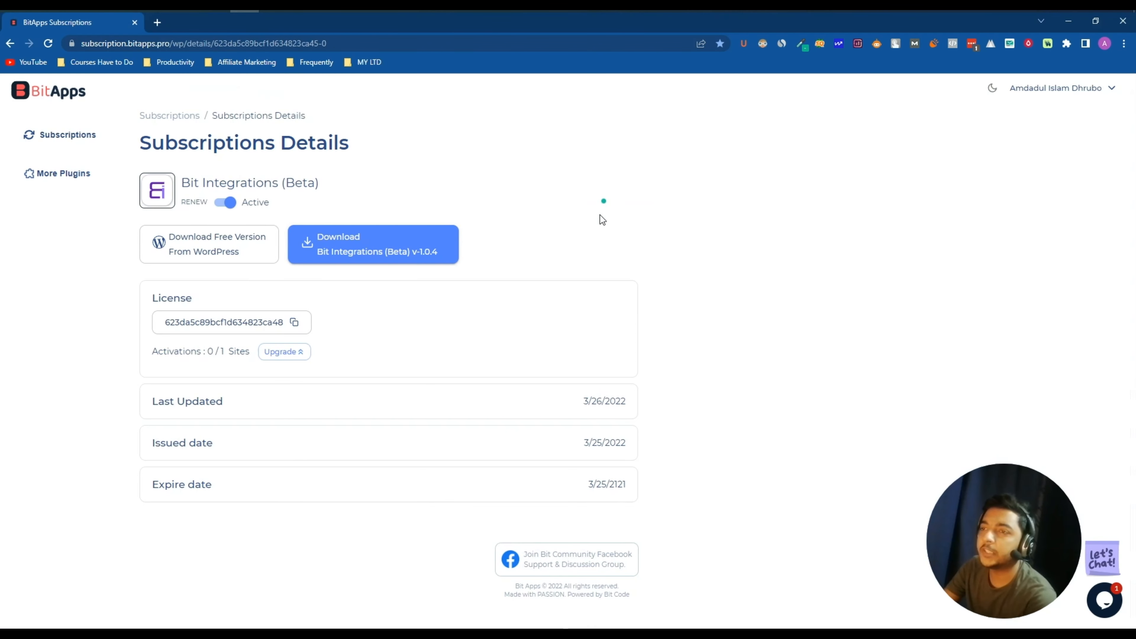
left_click(294, 322)
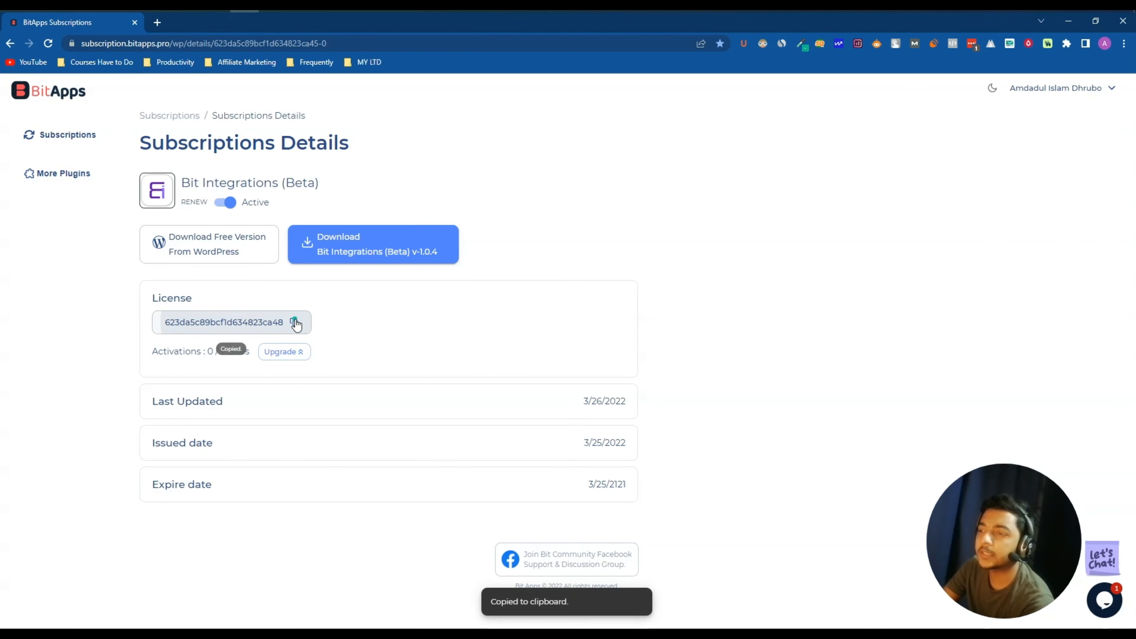
Paste the key into the License Key field and submit it, confirming the activation succeeded
left_click(1068, 21)
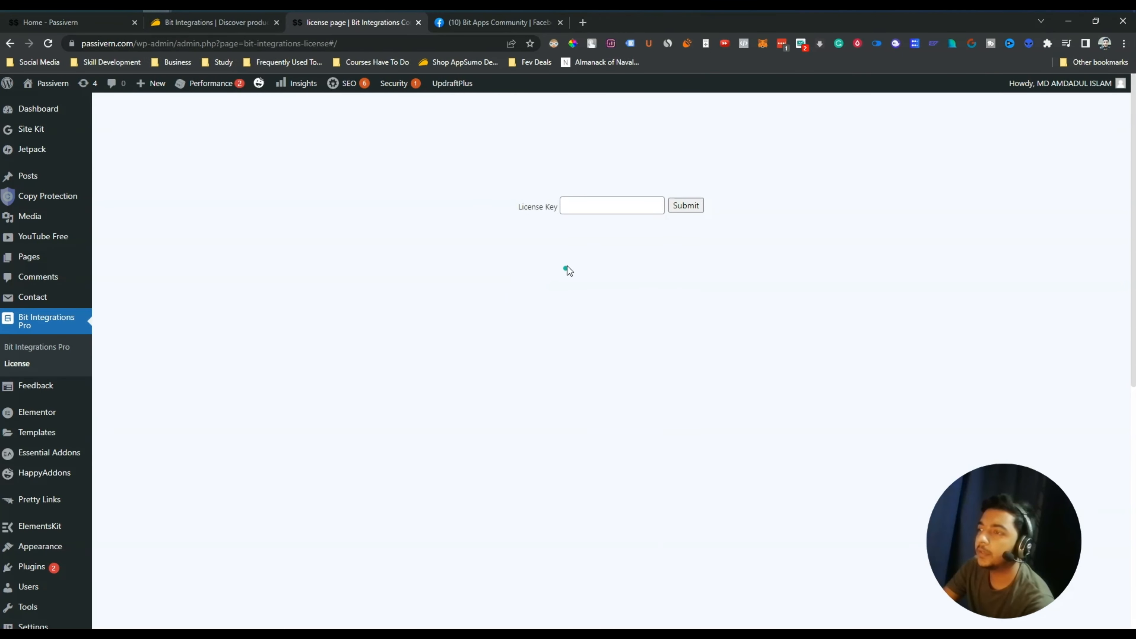
left_click(587, 207)
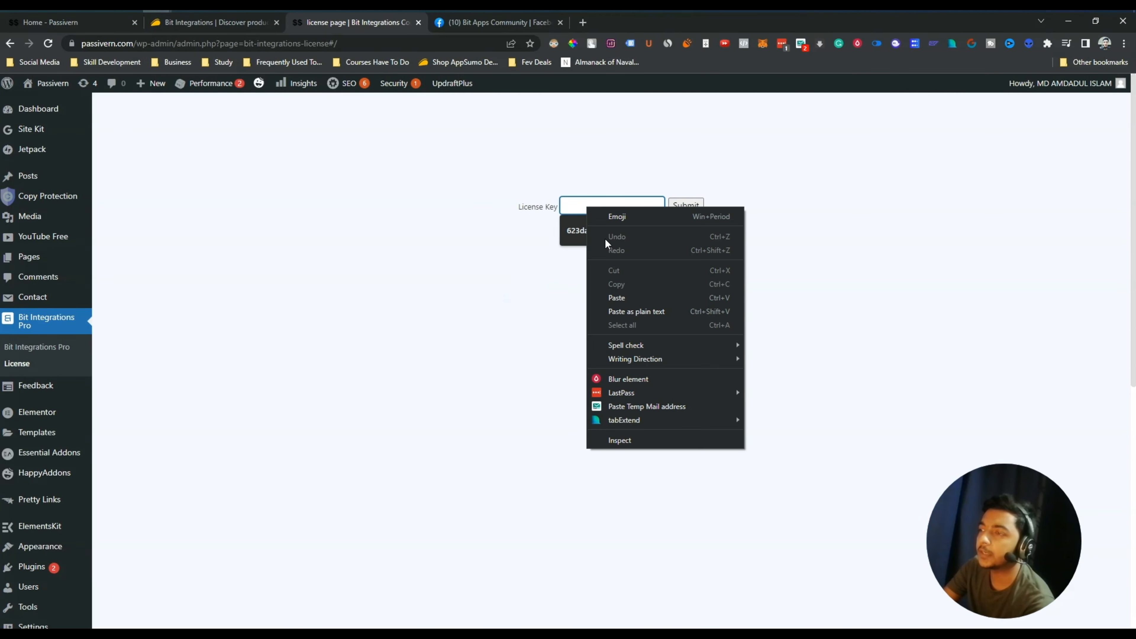
left_click(621, 296)
left_click(699, 206)
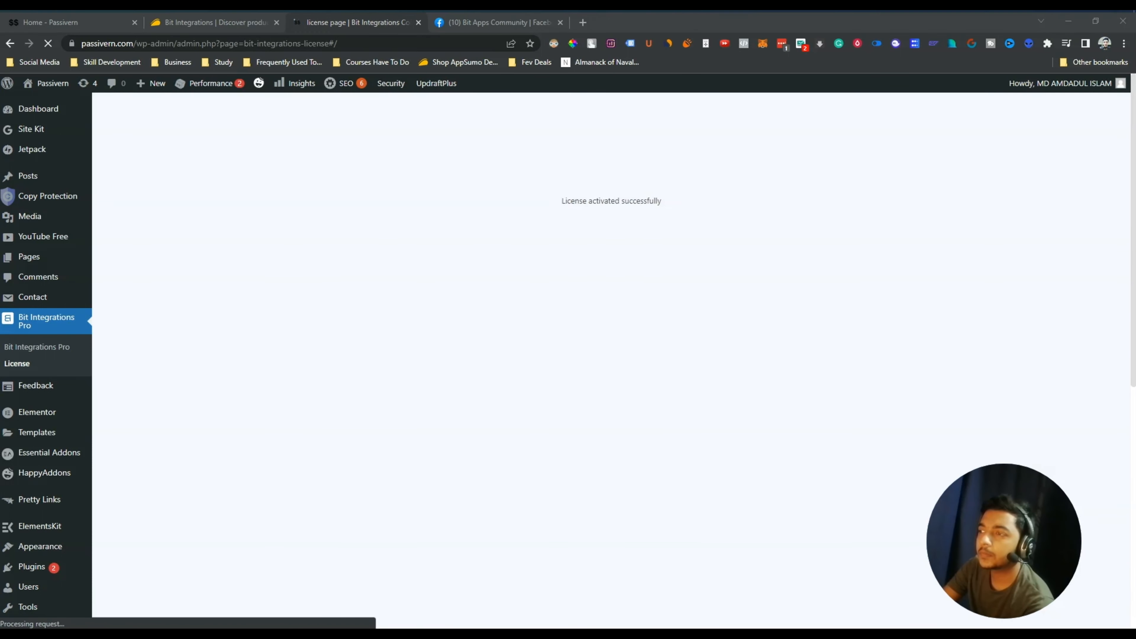
left_click_drag(560, 200, 710, 210)
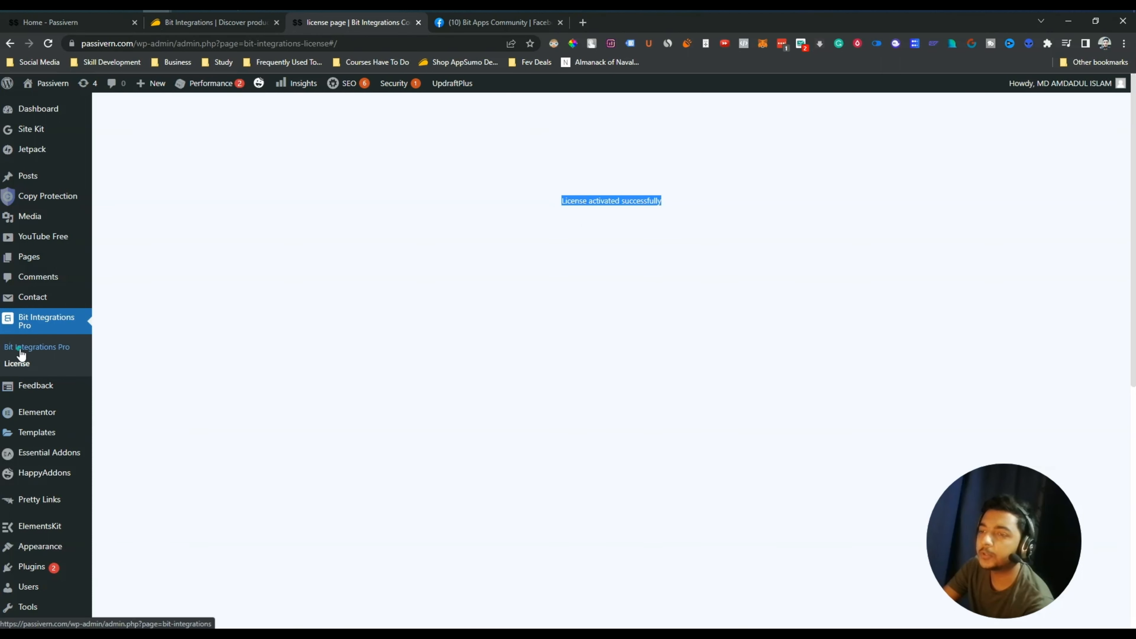
Open Bit Integrations Pro, review its Settings tab, then return to the Integrations page
left_click(36, 347)
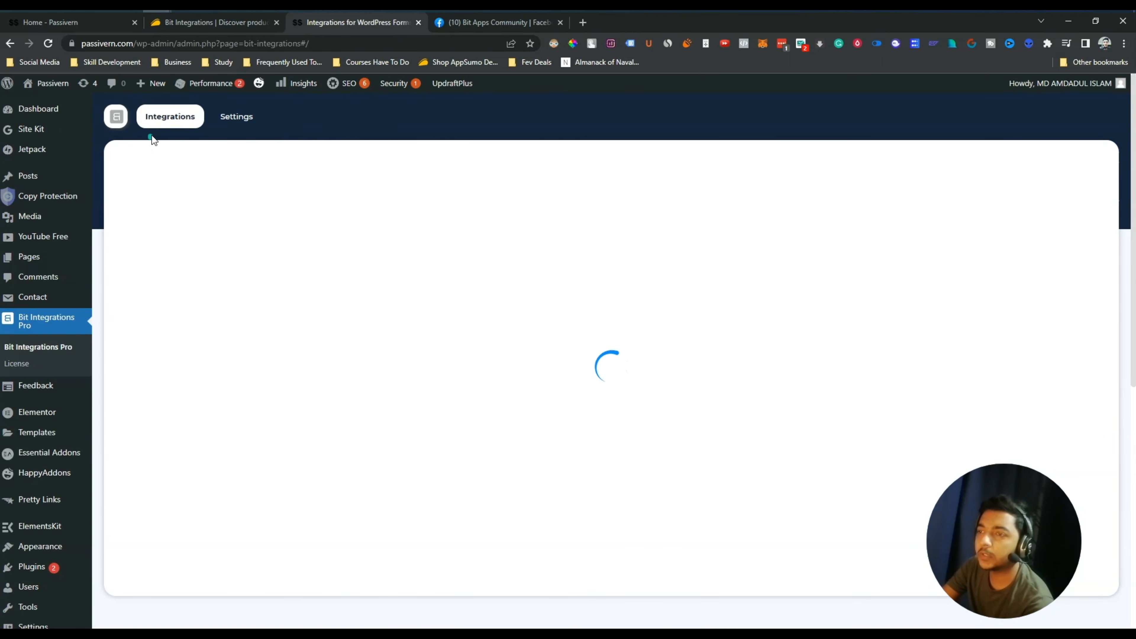
left_click(228, 120)
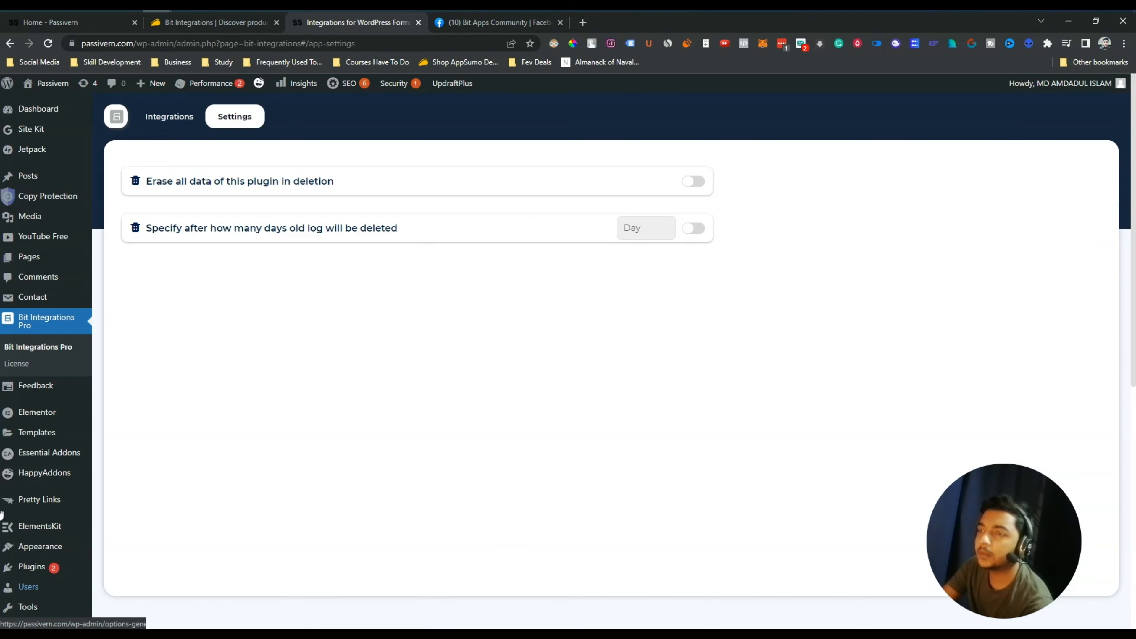
left_click(170, 118)
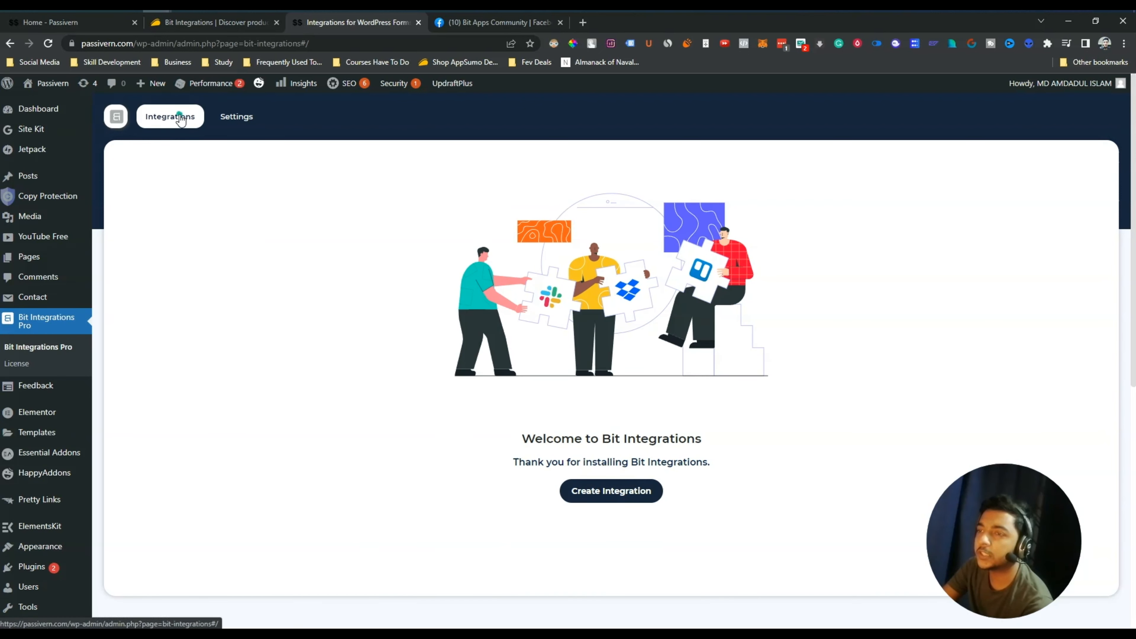
Create a new integration to bring up the 'Please select a Trigger' grid
left_click(608, 496)
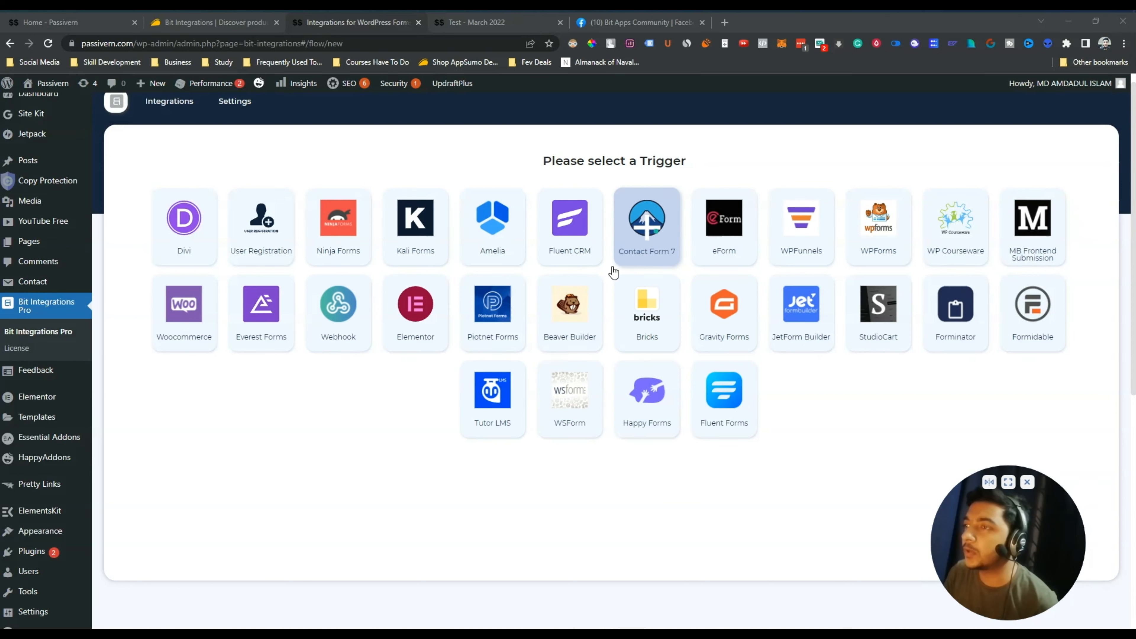
Look over the contact form on the 'Test - March 2022' page, then return to the trigger list
left_click(480, 21)
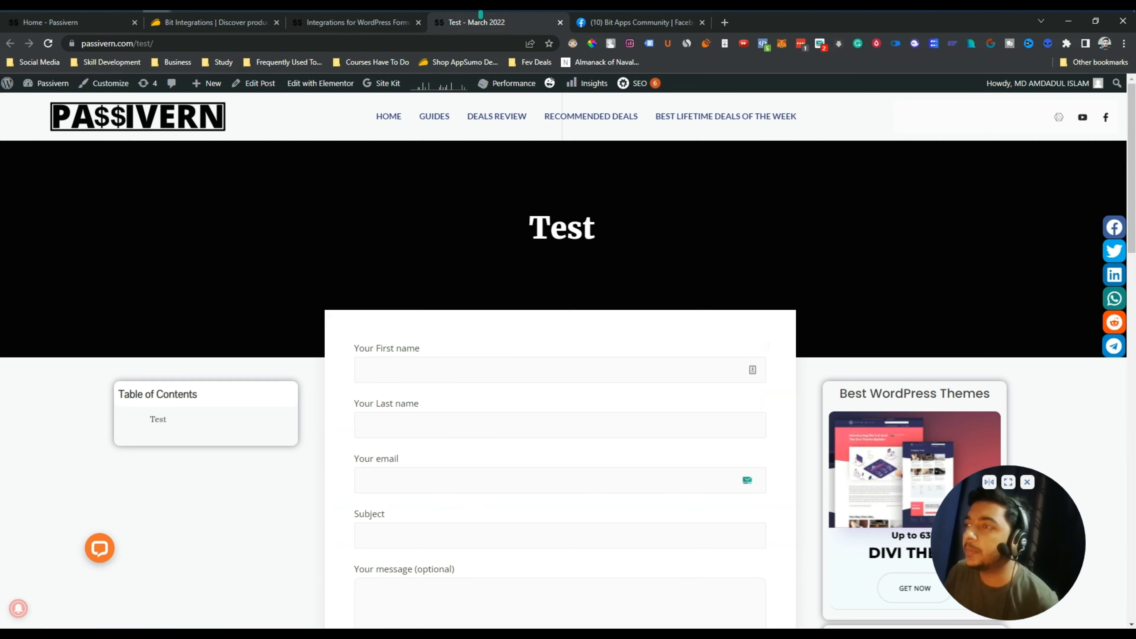
scroll(630, 327, "down", 10)
scroll(627, 335, "up", 10)
scroll(620, 336, "up", 1)
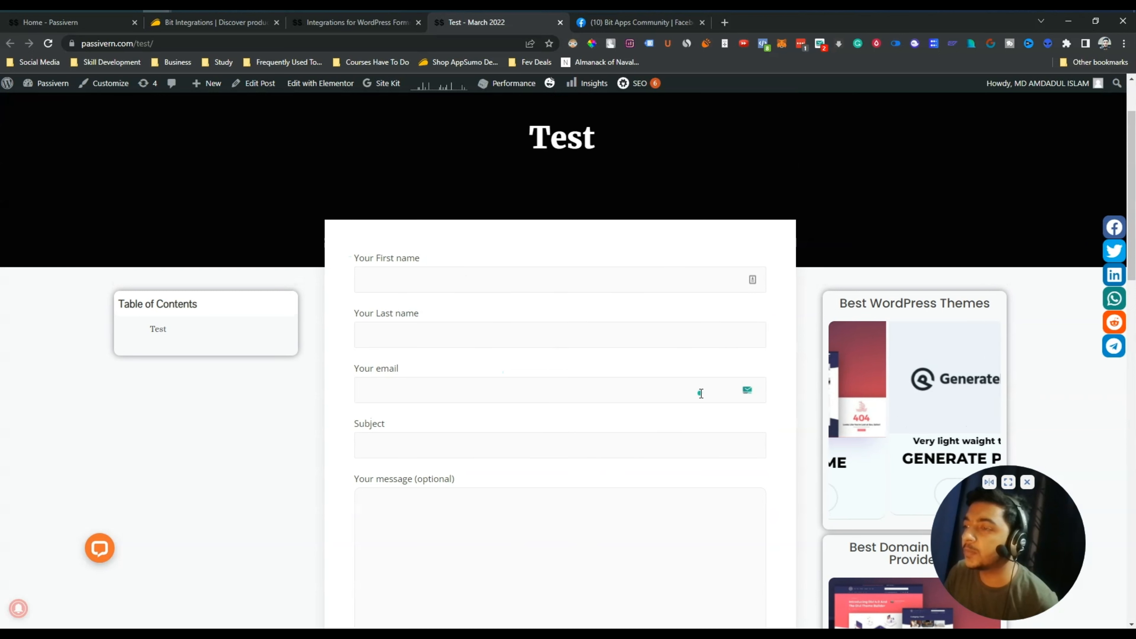
scroll(518, 335, "down", 3)
scroll(518, 335, "up", 3)
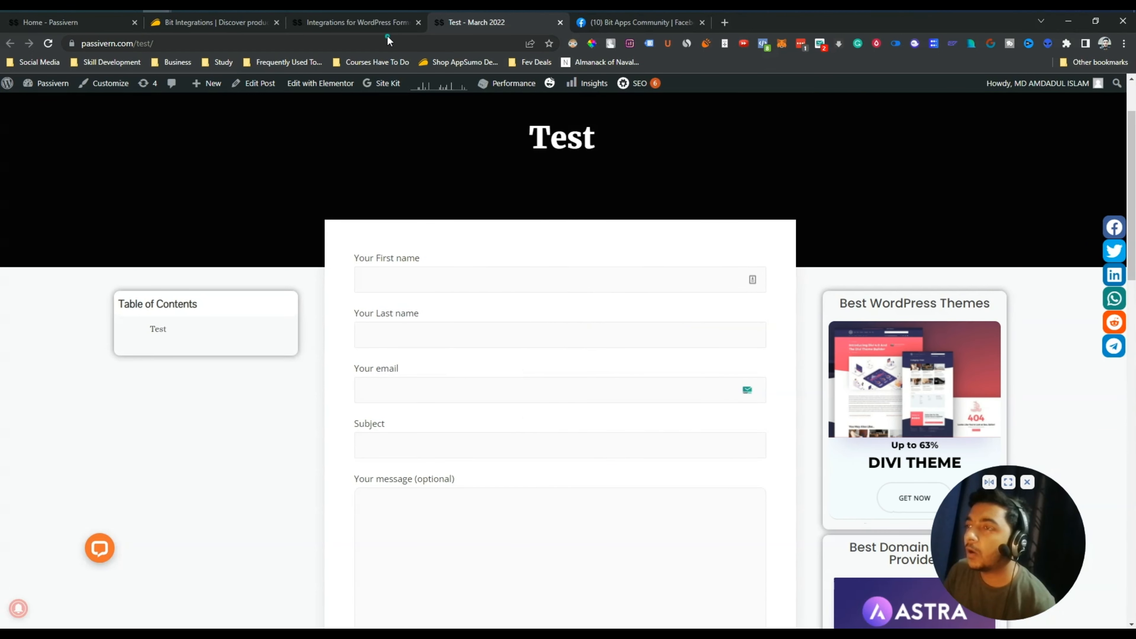
left_click(337, 26)
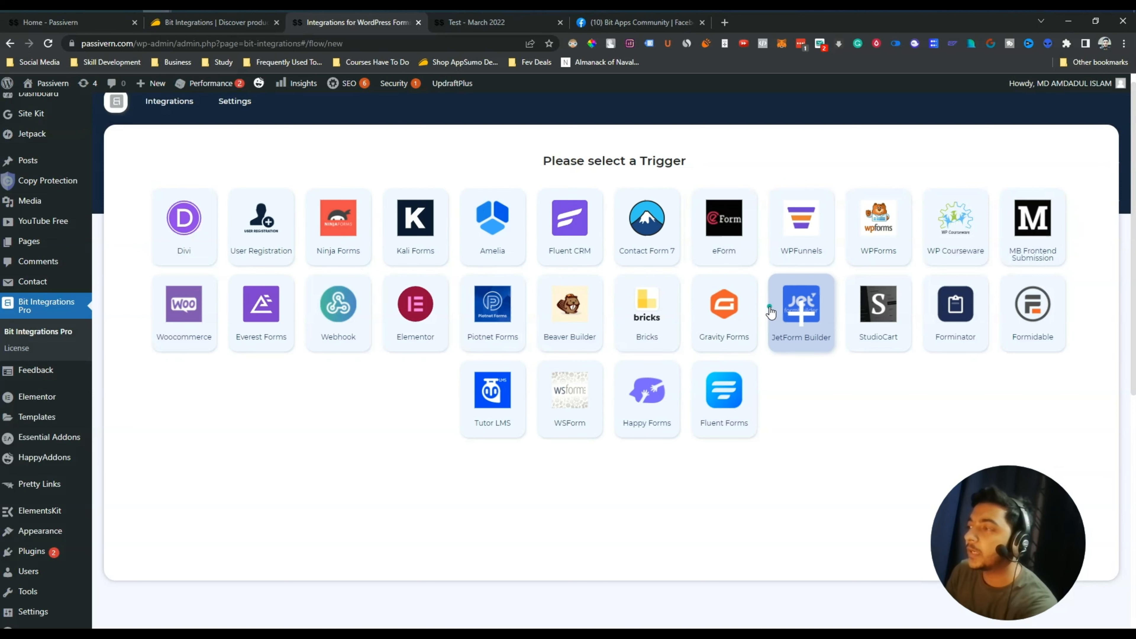
Set Contact Form 7 as the trigger with the 'FOR BIT INTEGRATIONS' form selected
left_click(651, 236)
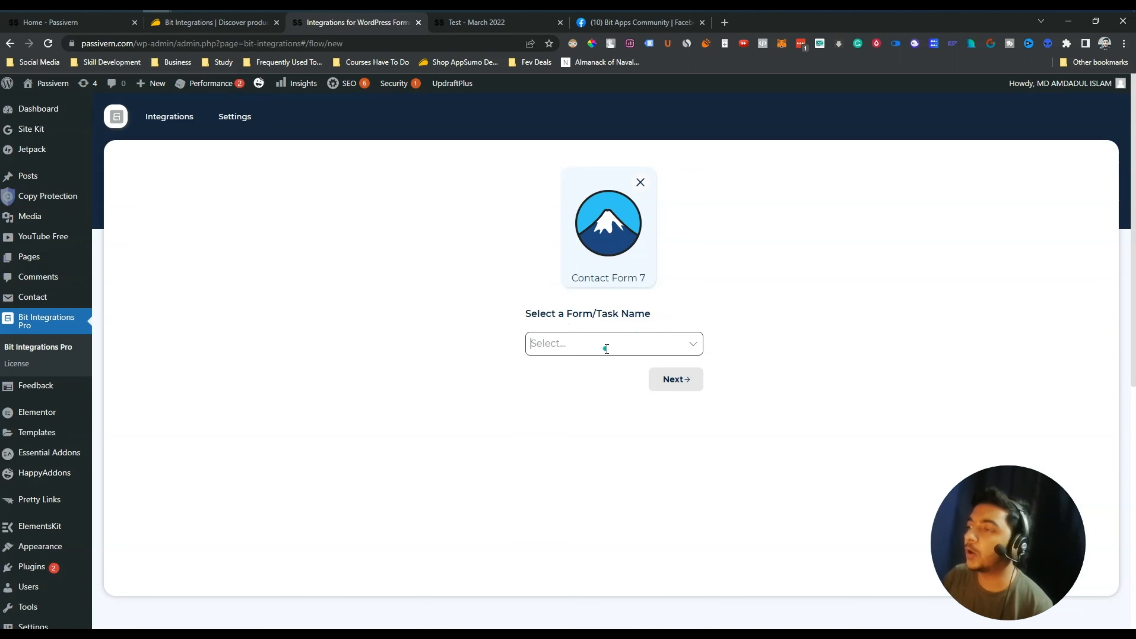
left_click(604, 348)
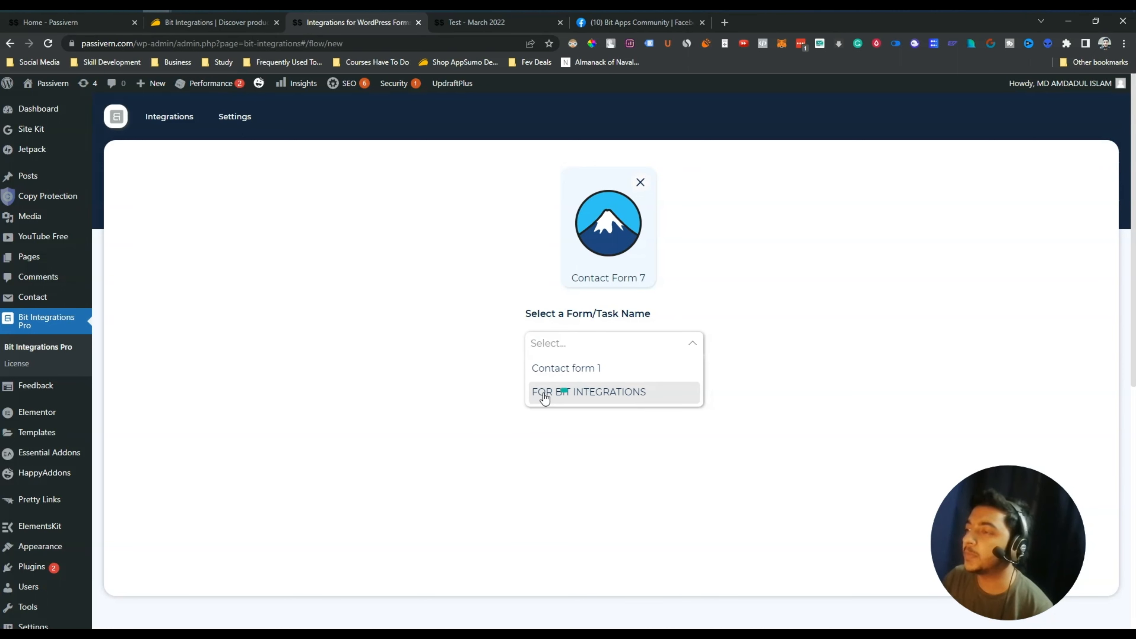
left_click(640, 393)
left_click(830, 317)
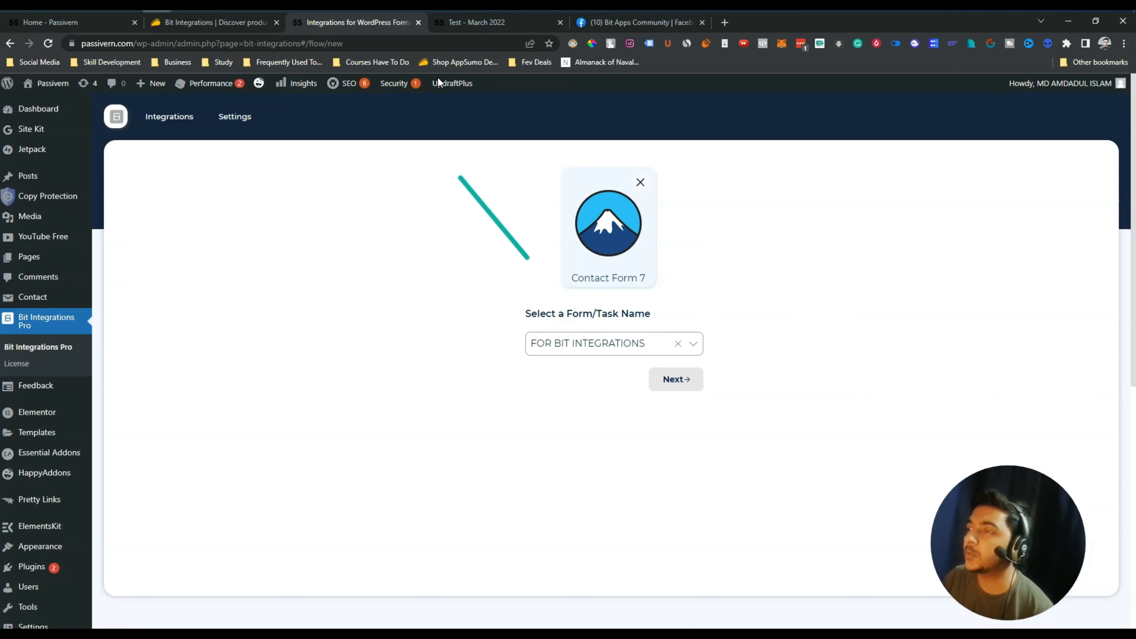
left_click(489, 23)
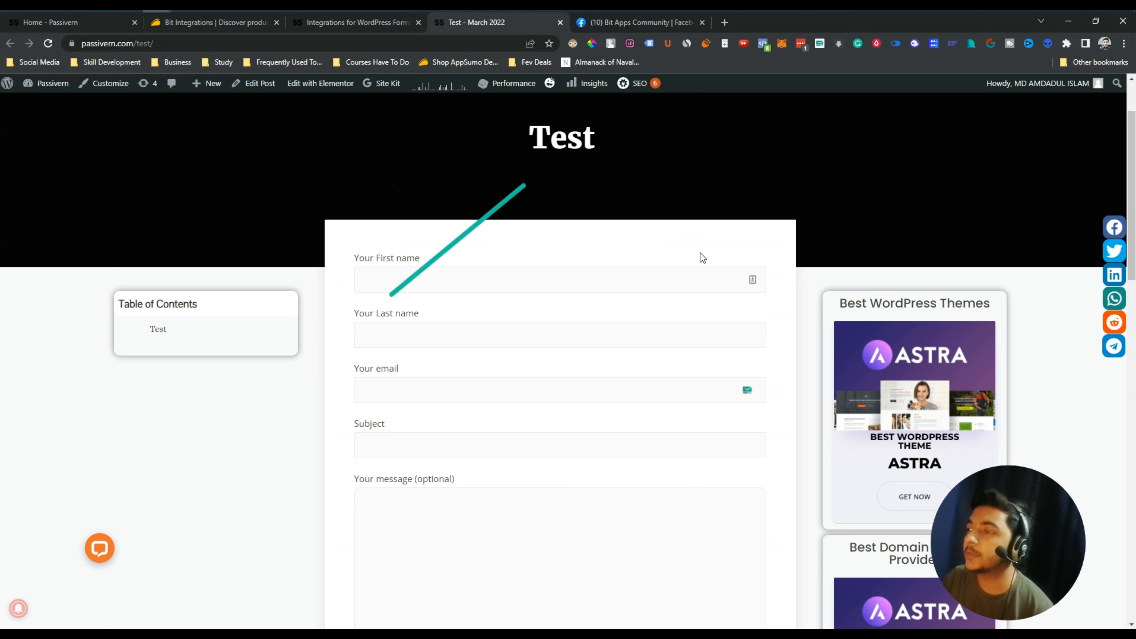
left_click(364, 28)
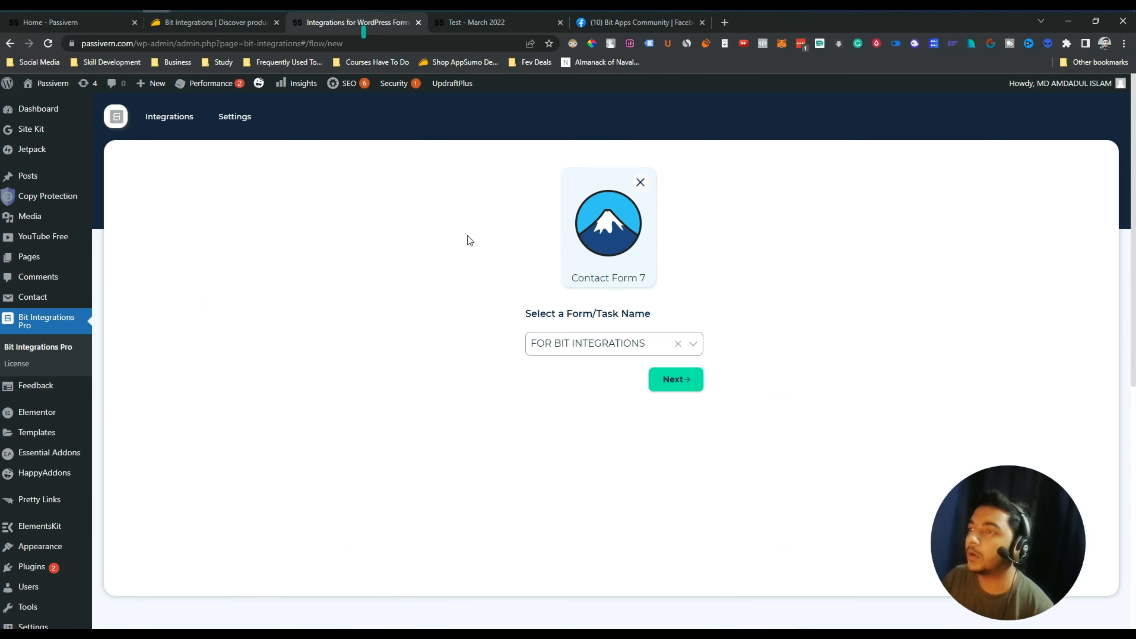
Continue to the action app picker listing ActiveCampaign, Google Sheet, Mail Chimp and Zoho CRM
left_click(680, 385)
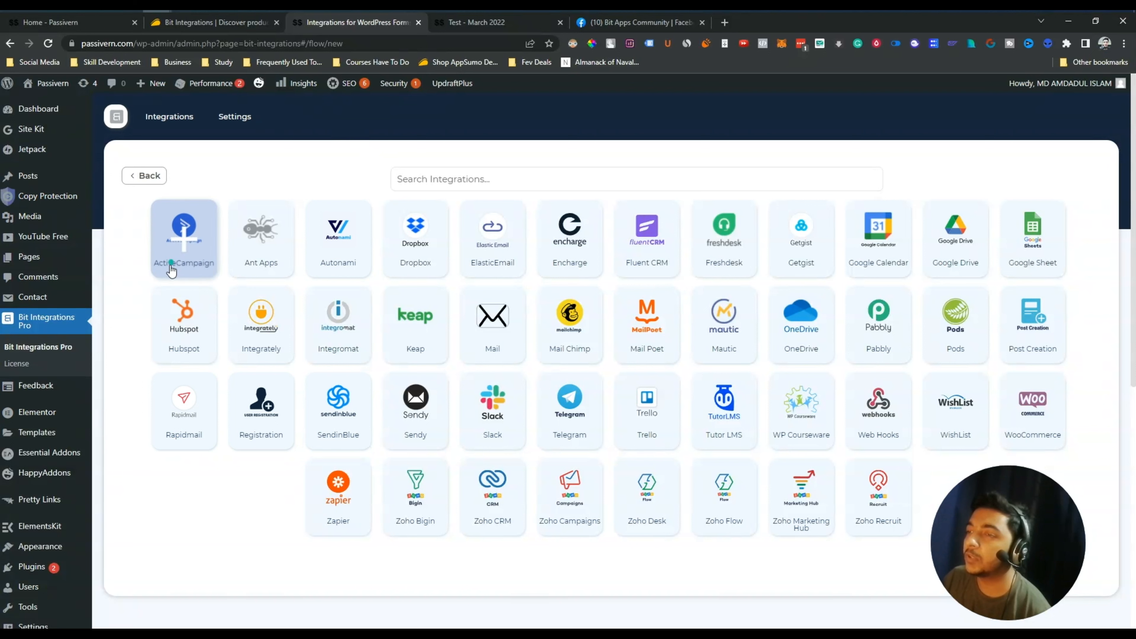
Preview ActiveCampaign's name and API URL fields, then switch the action to Google Drive
left_click(188, 254)
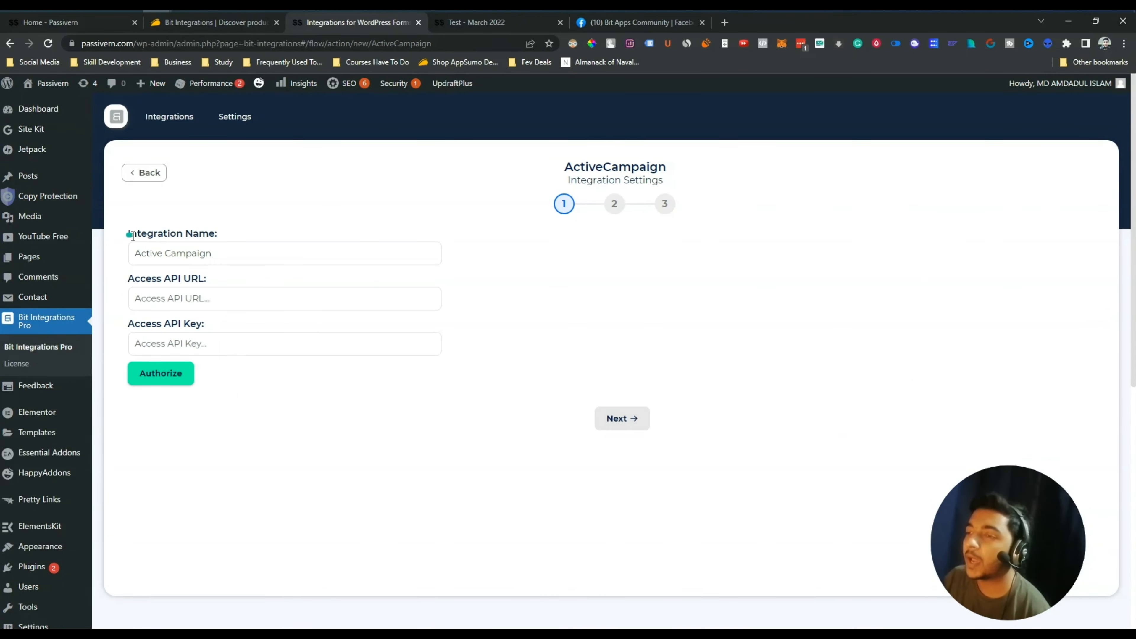
left_click_drag(219, 237, 249, 234)
left_click_drag(130, 278, 180, 279)
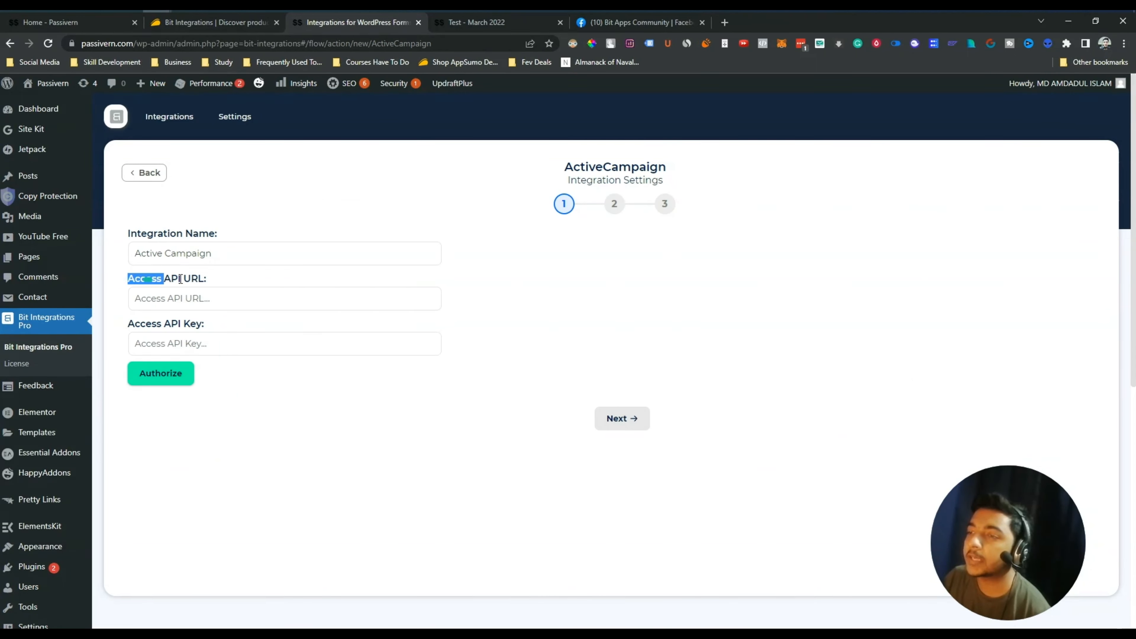
left_click(219, 279)
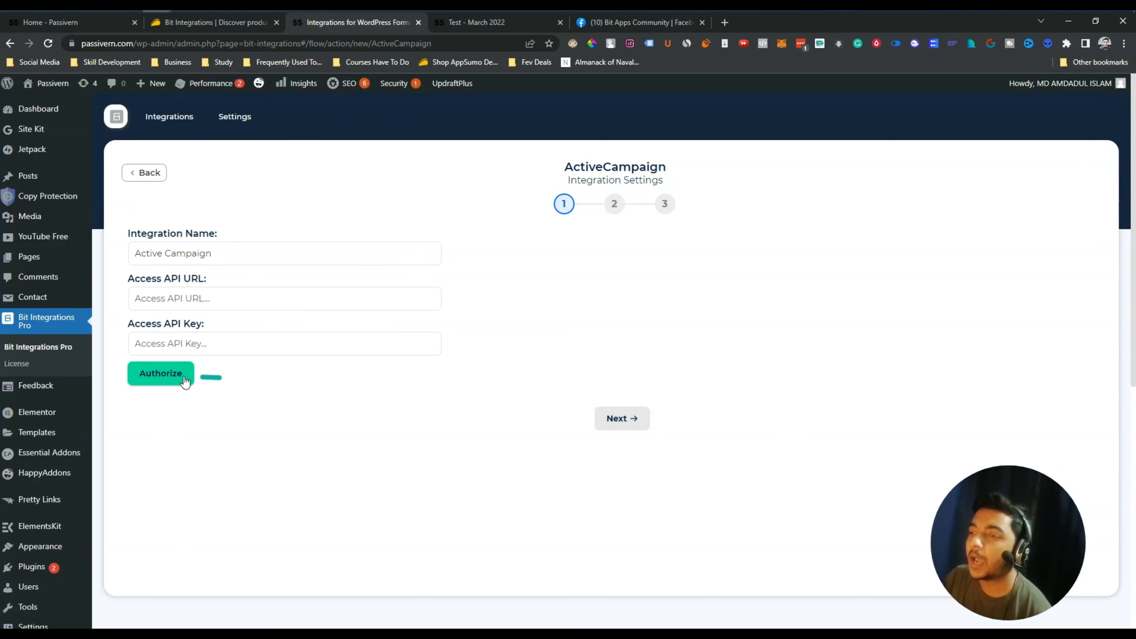
left_click(149, 173)
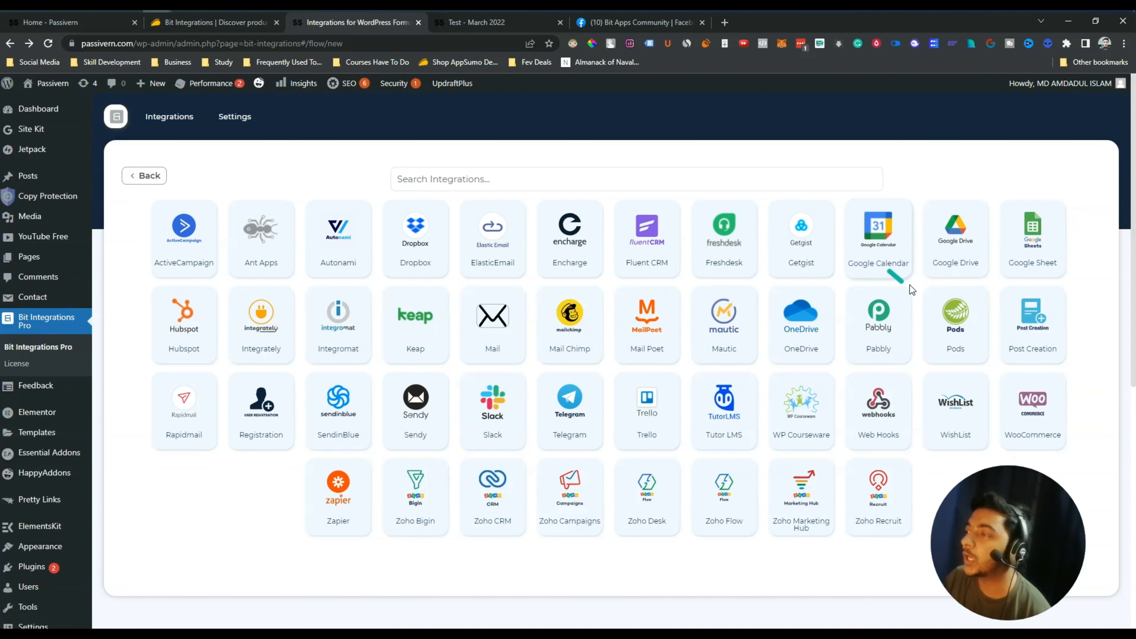
left_click(970, 249)
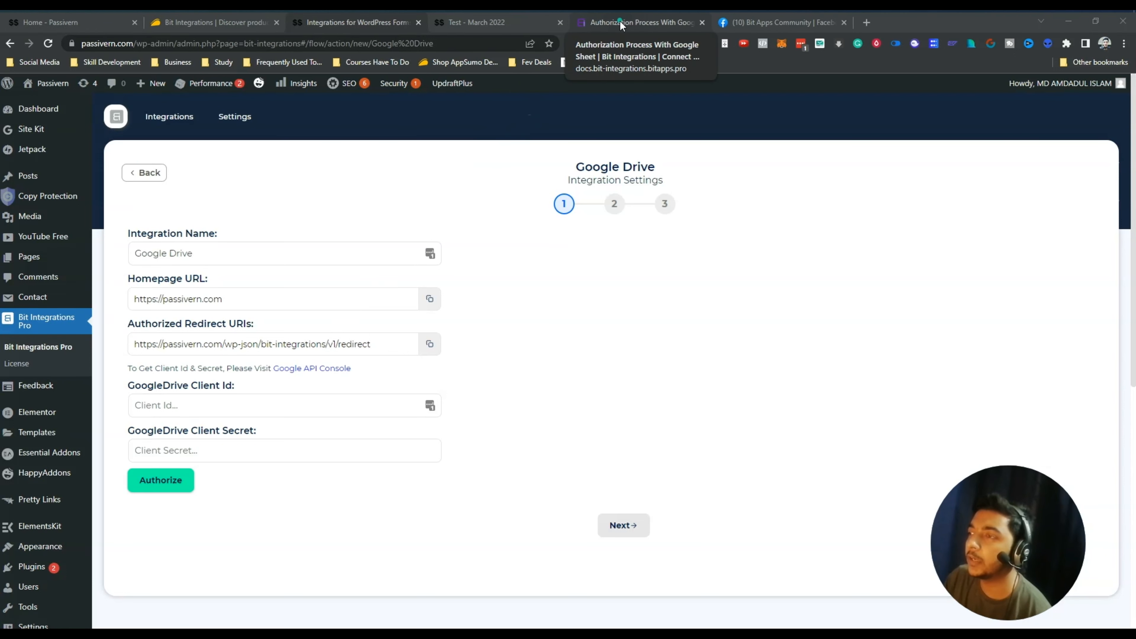
Read through the Google Sheet authorization guide in the Bit Integrations docs
left_click(622, 25)
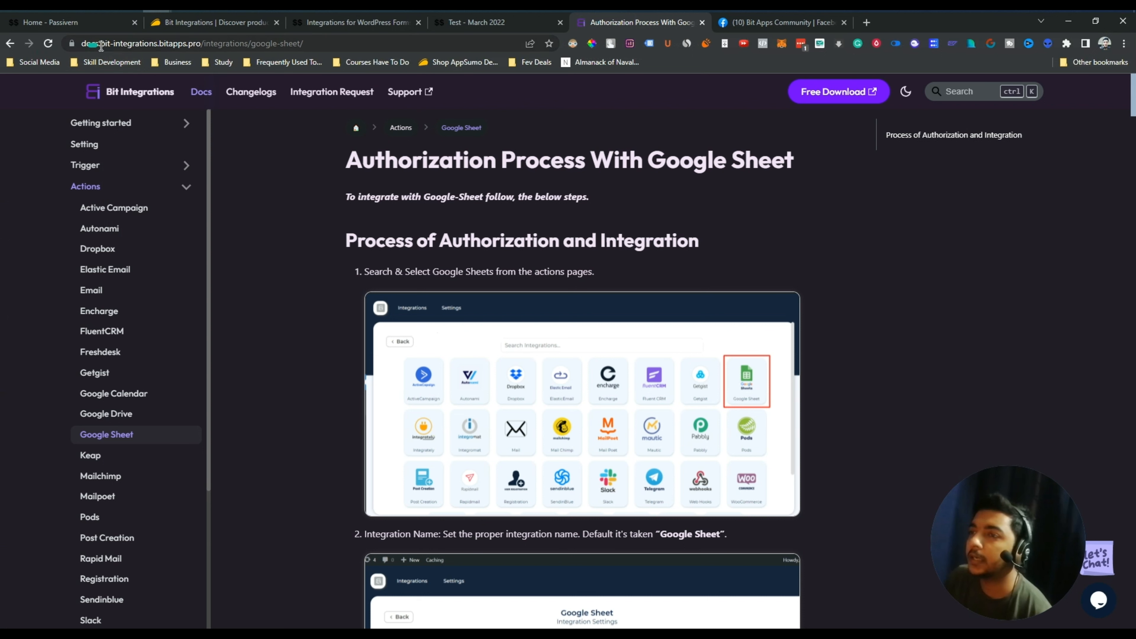
left_click(314, 44)
scroll(308, 385, "down", 10)
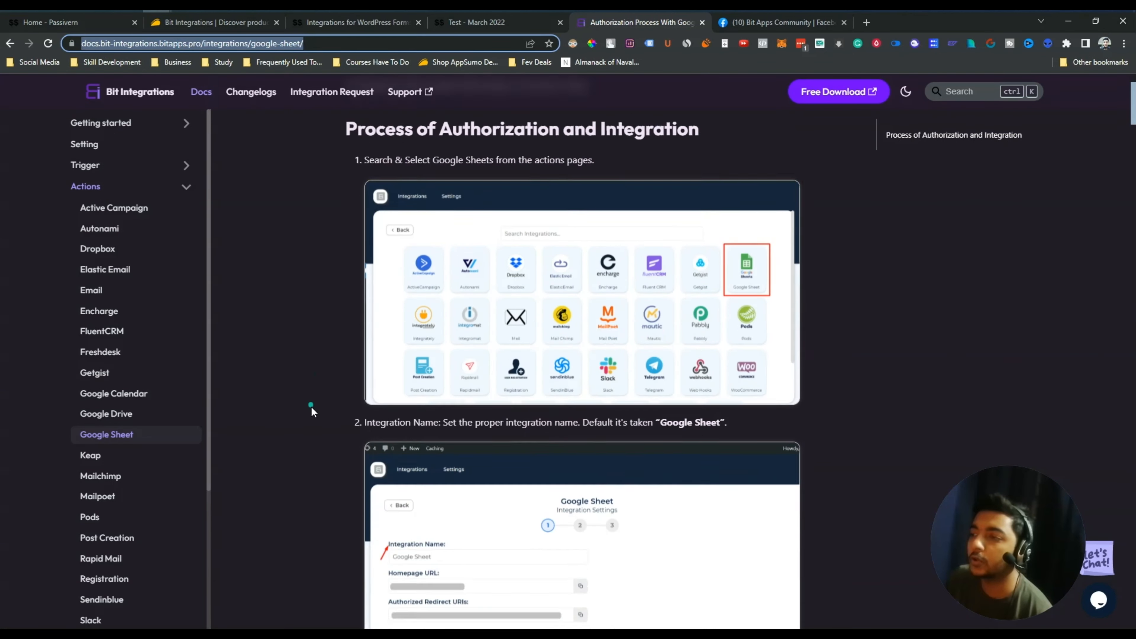
scroll(311, 408, "down", 10)
scroll(305, 400, "up", 11)
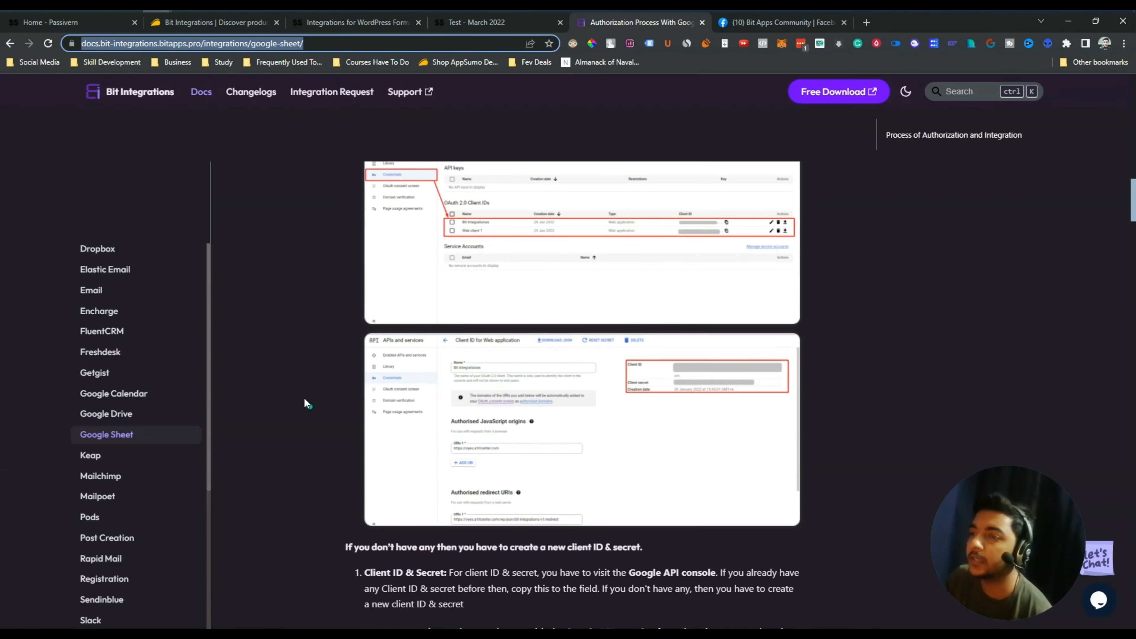
scroll(267, 331, "up", 10)
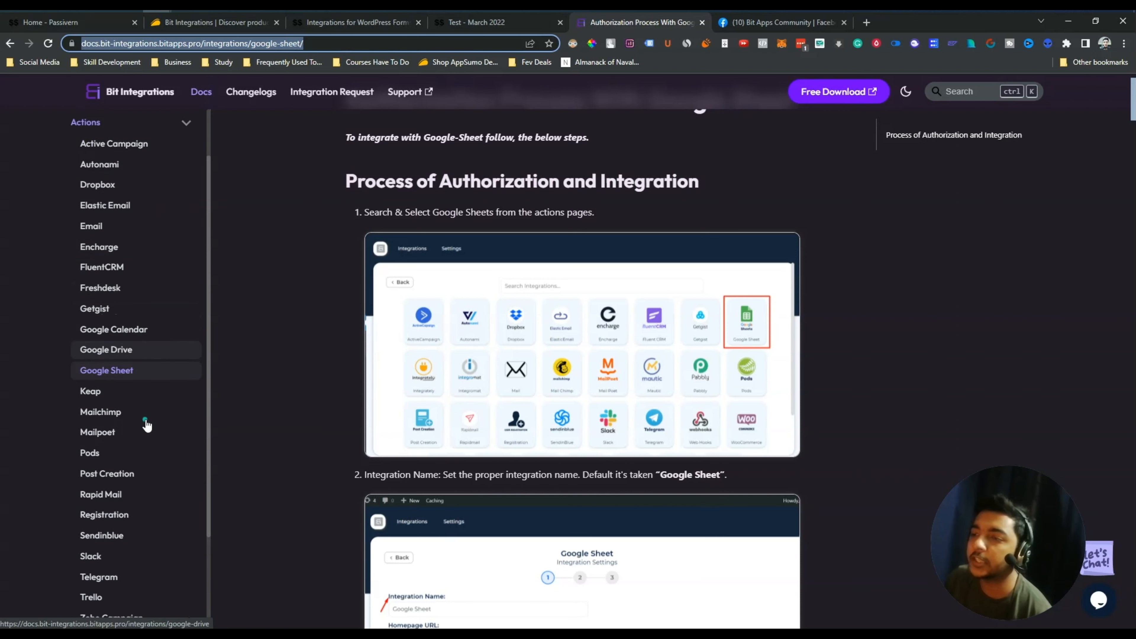
scroll(142, 430, "down", 8)
scroll(115, 348, "up", 4)
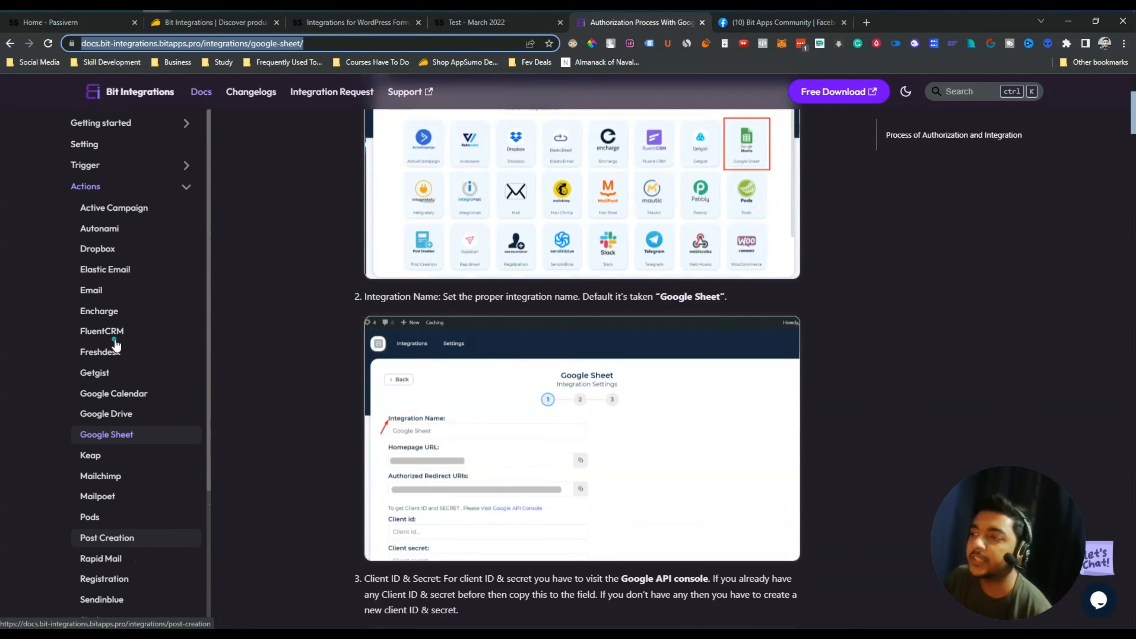
scroll(148, 226, "up", 2)
Open the Autonami guide and scroll to its integration log
left_click(135, 230)
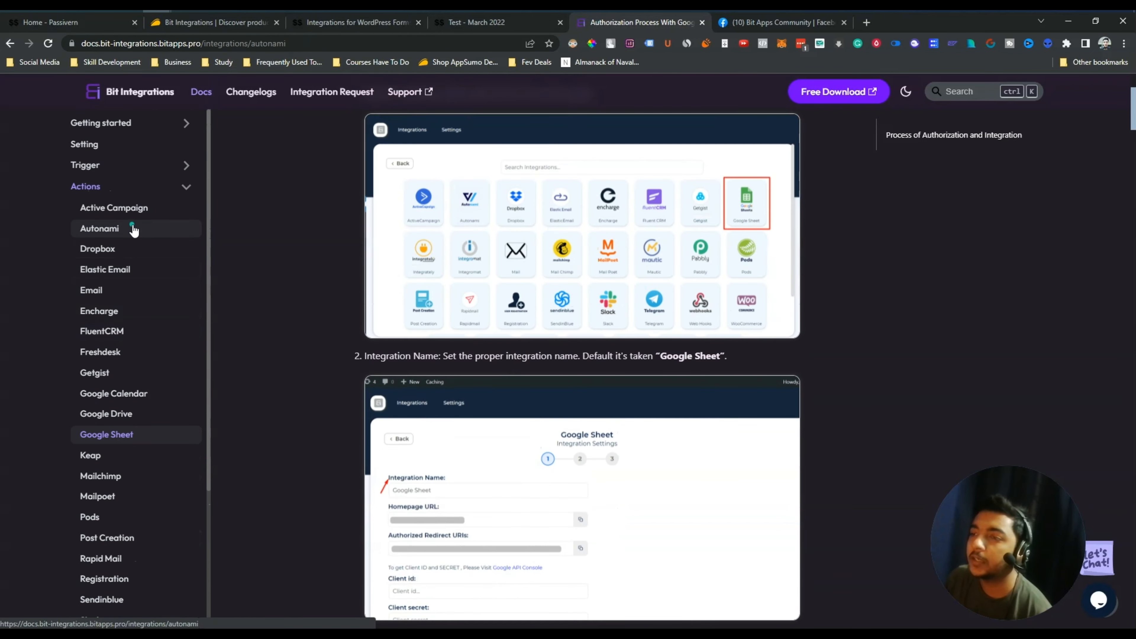
scroll(761, 349, "down", 20)
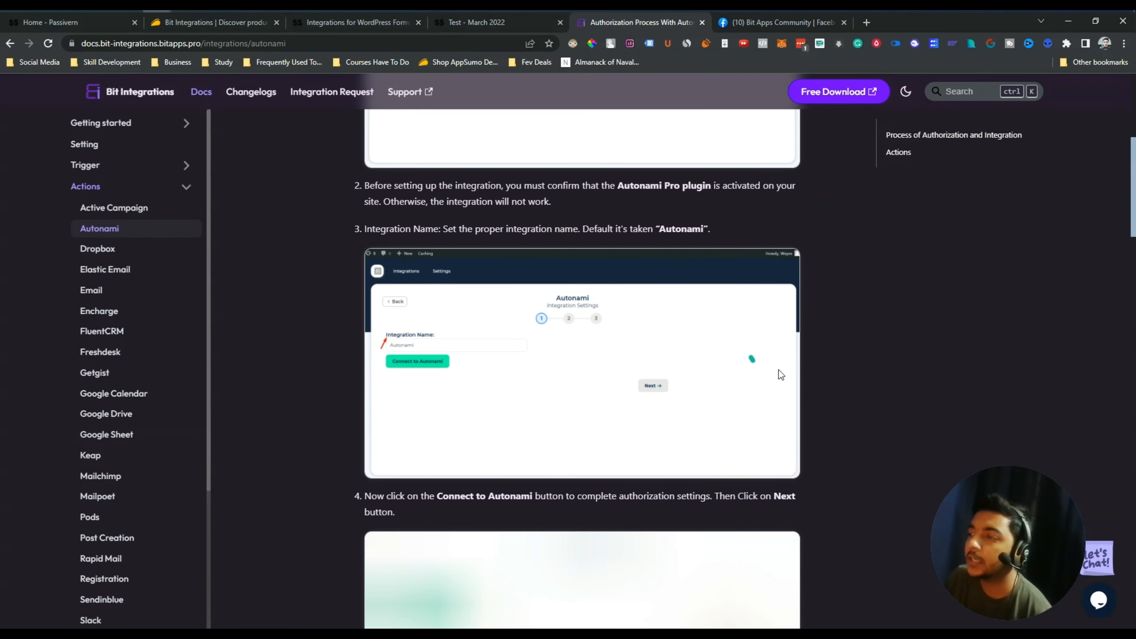
scroll(859, 361, "down", 20)
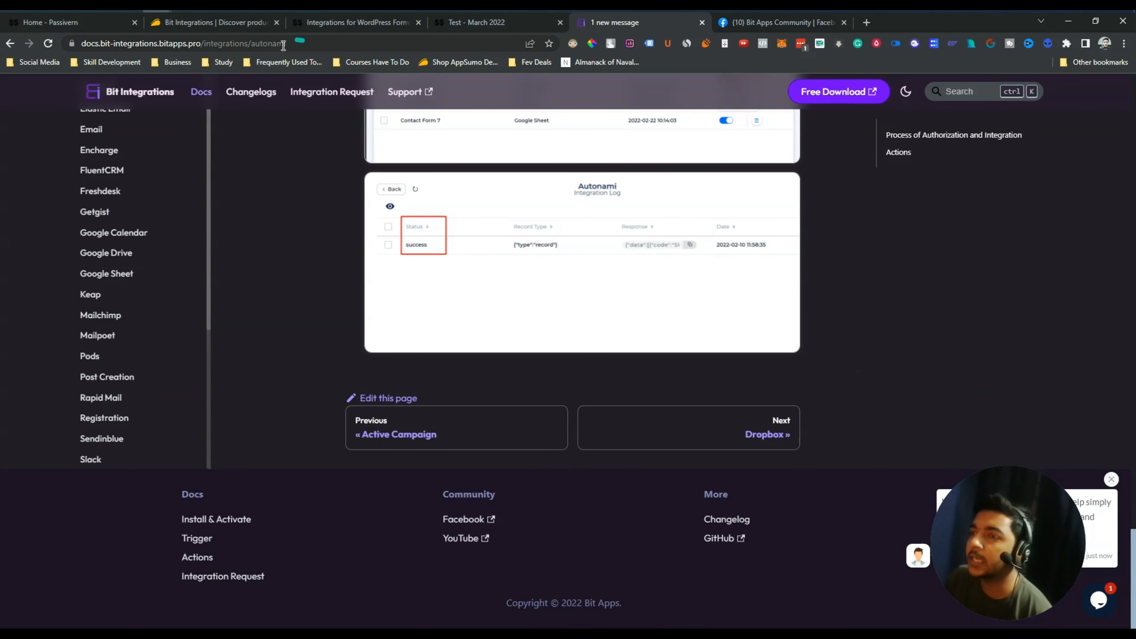
left_click(306, 43)
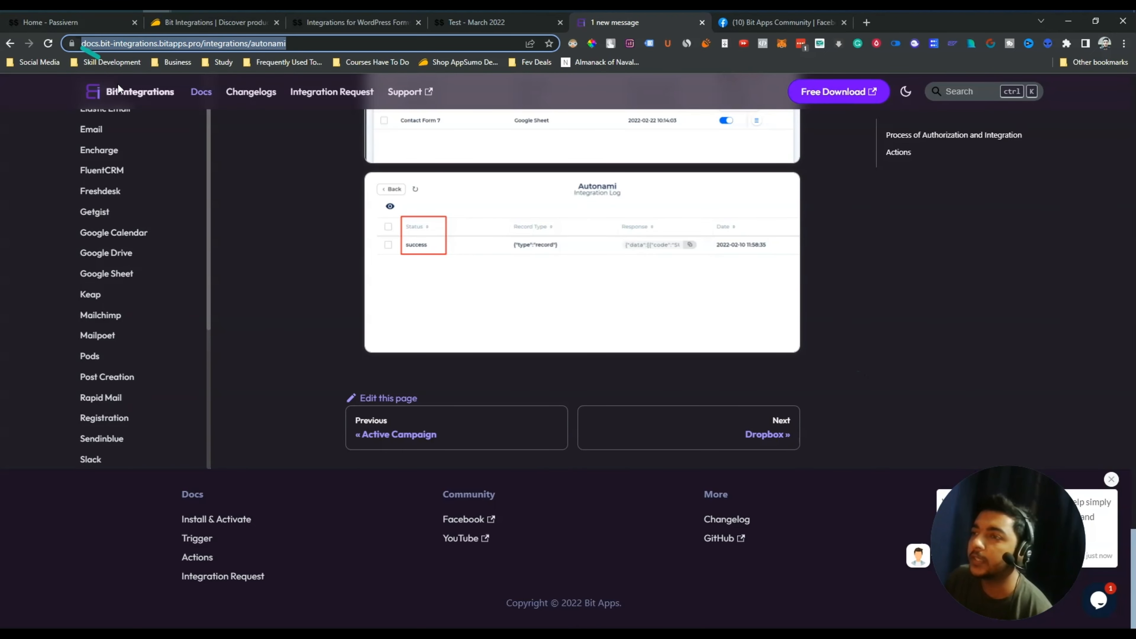
Leave Google Drive and choose SendinBlue as the flow's action app instead
left_click(336, 28)
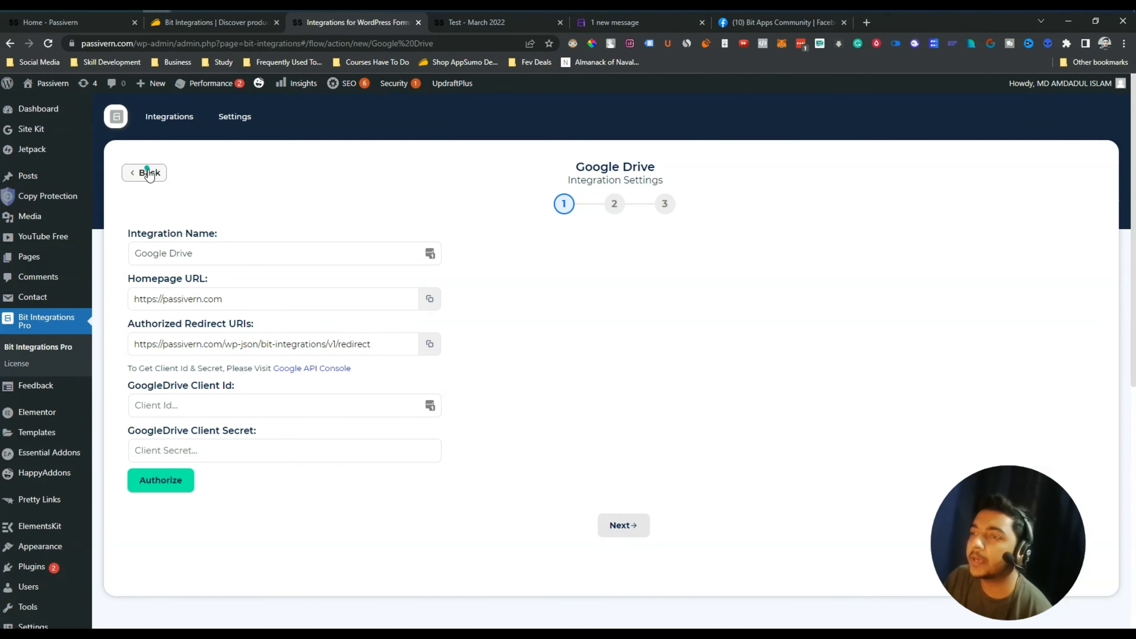
left_click(151, 173)
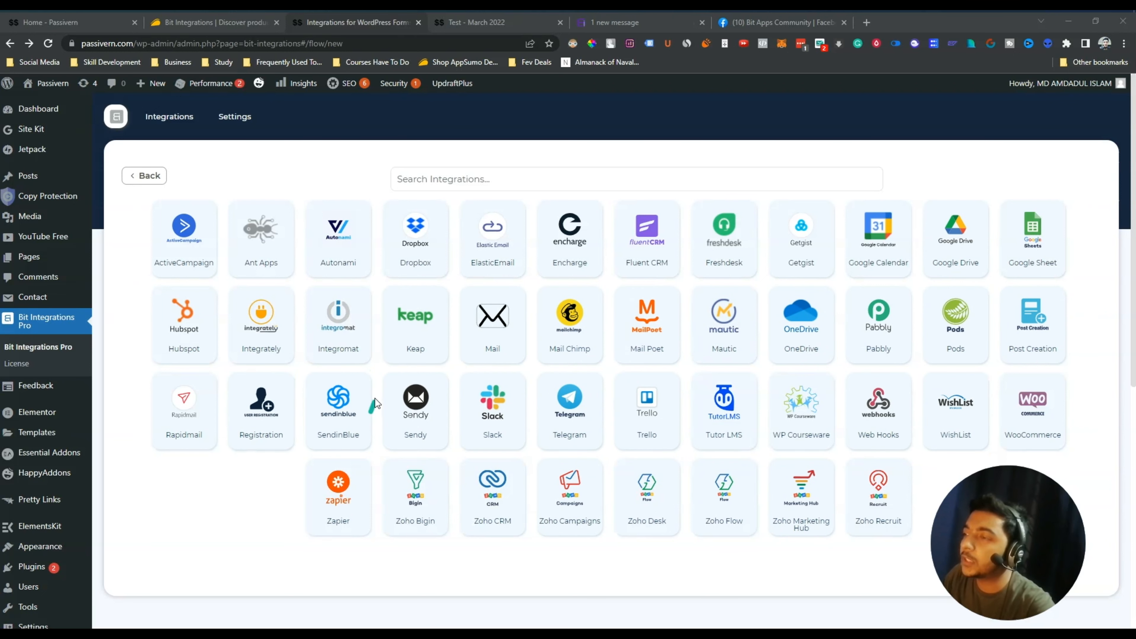
left_click(341, 414)
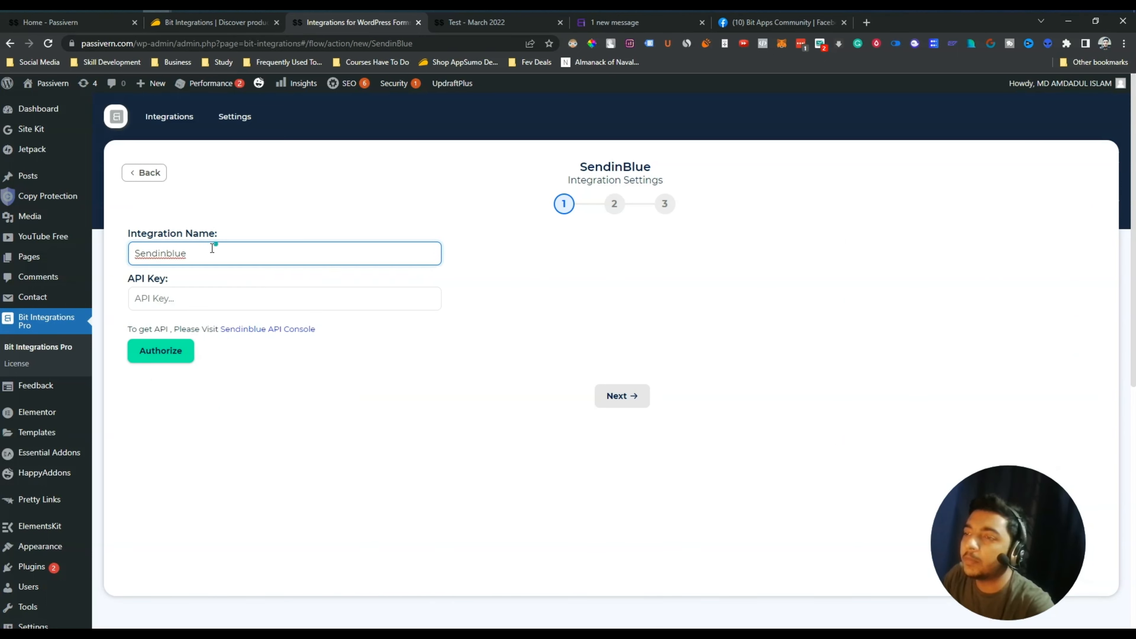
Review the Sendinblue name and API key hint, bringing up the API Console link's options
left_click_drag(214, 247, 171, 246)
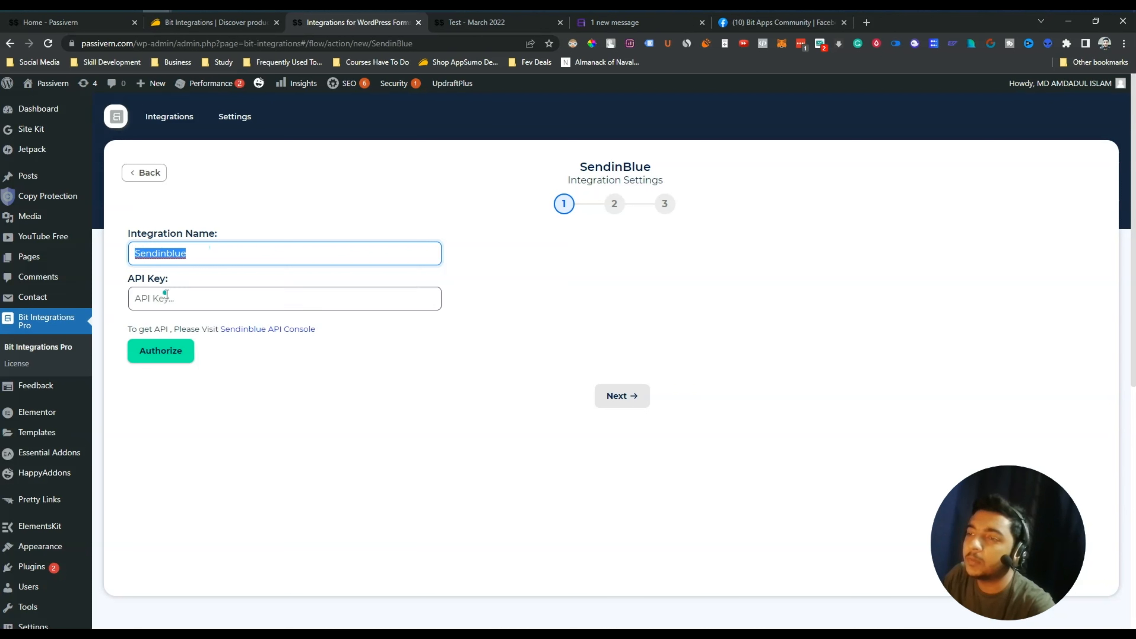
left_click(143, 297)
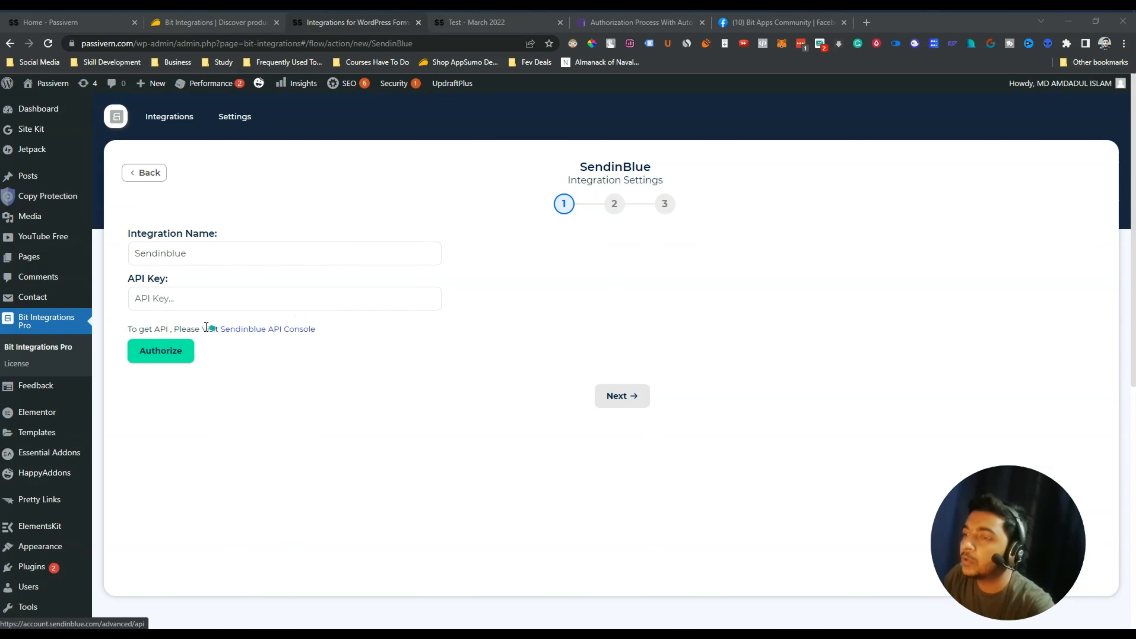
left_click_drag(202, 329, 345, 328)
left_click(346, 328)
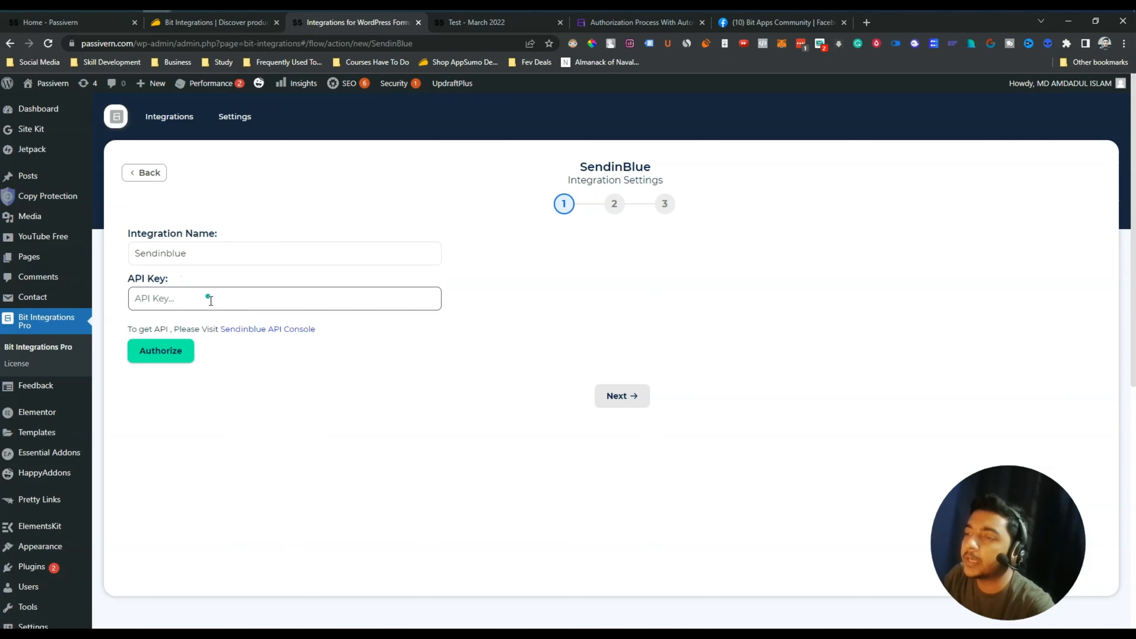
right_click(262, 331)
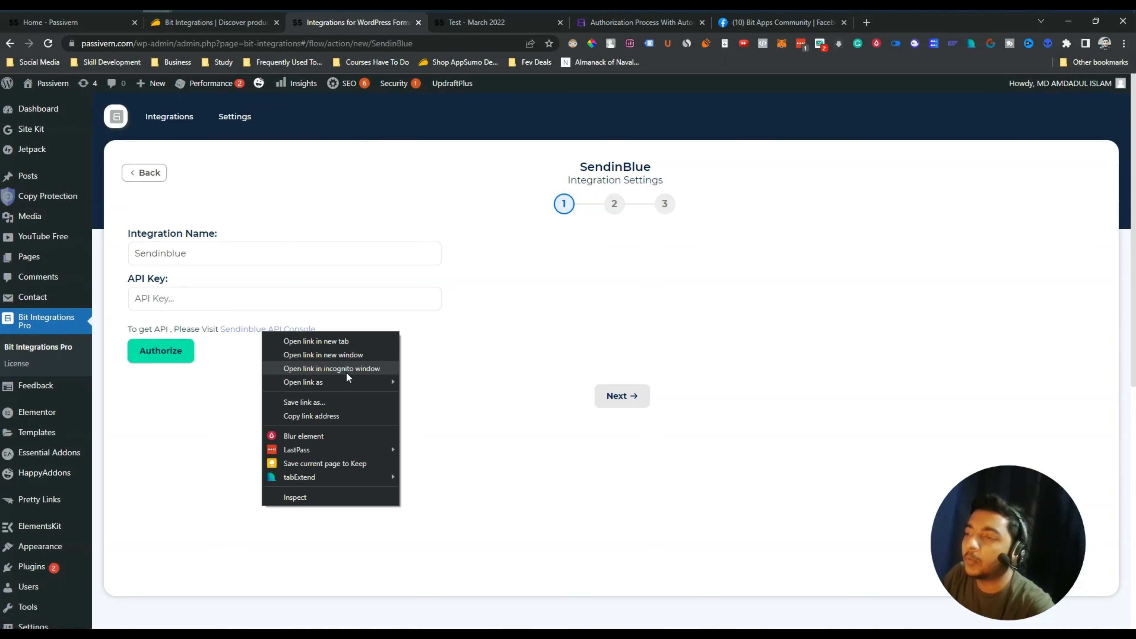
In another profile's API console, generate a key named 'Bit Integrations' and copy its value
mouse_move(358, 382)
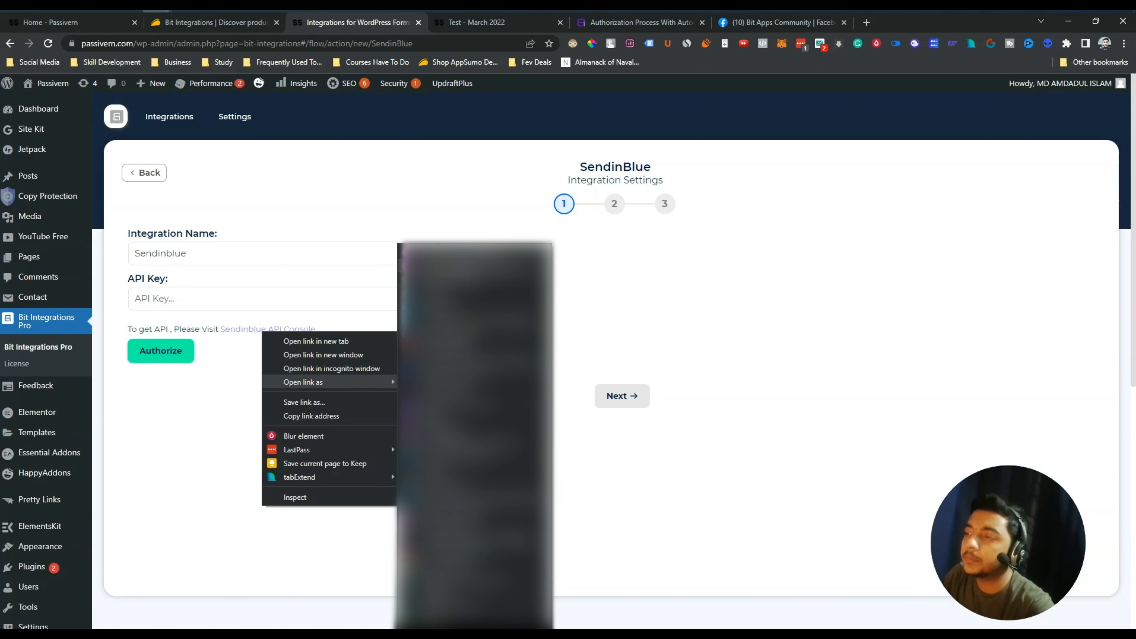
left_click(443, 265)
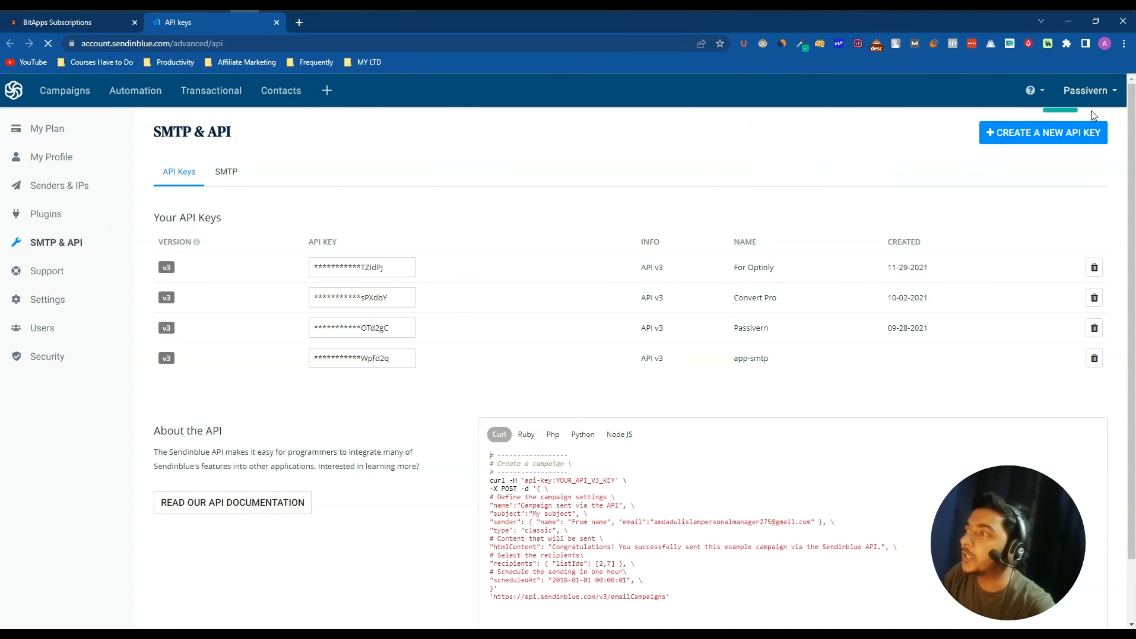
left_click(1024, 139)
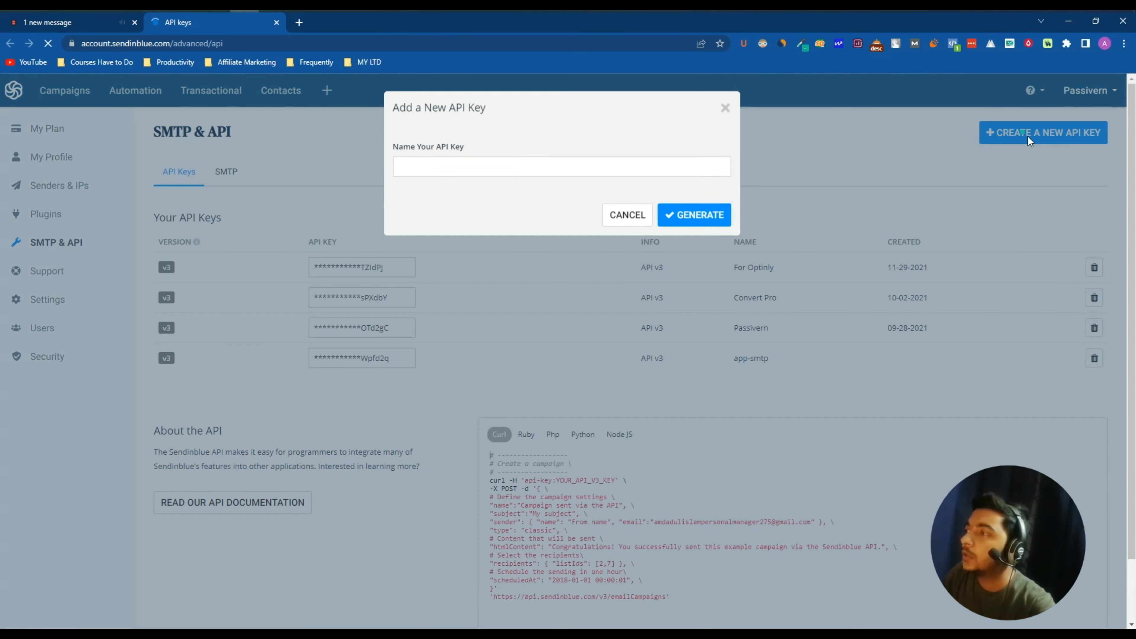
left_click(572, 165)
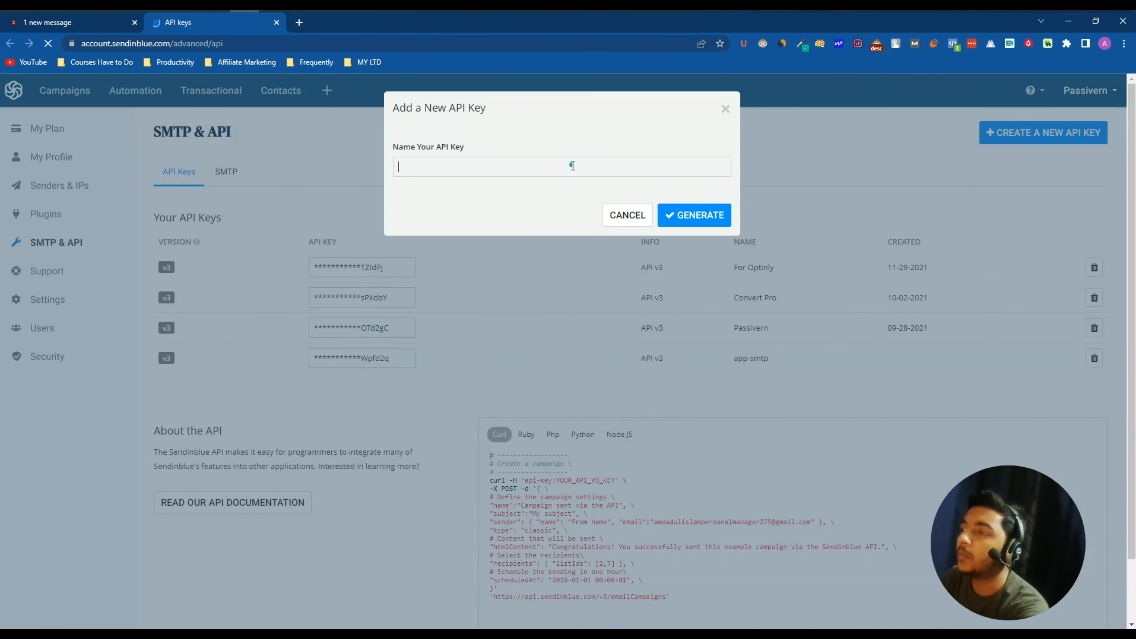
type("Bit Integrations")
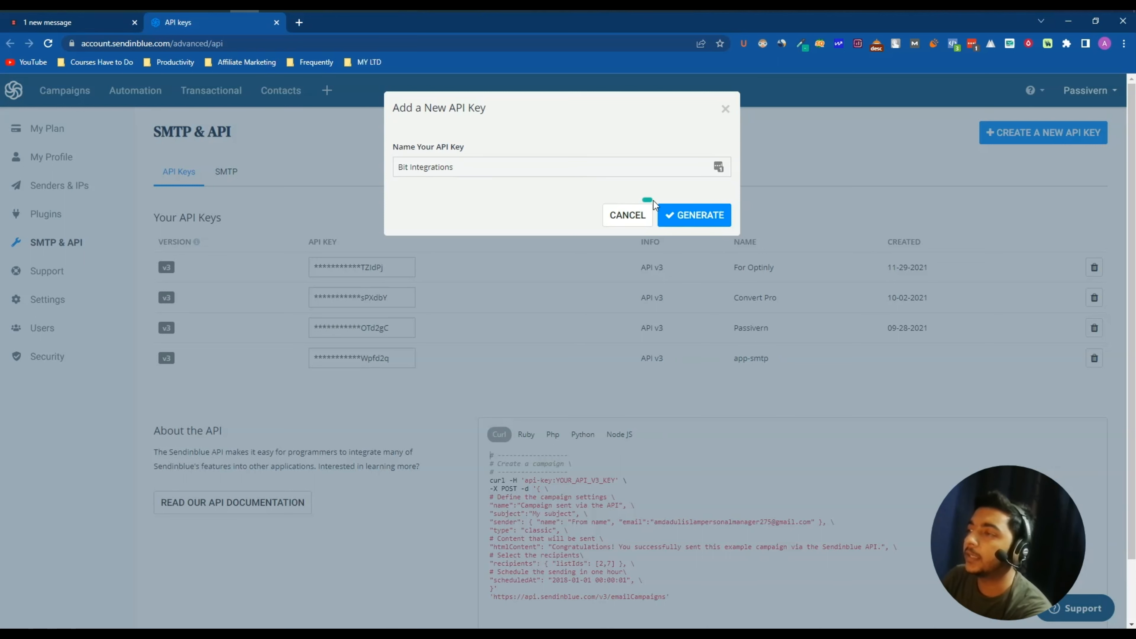
left_click(671, 215)
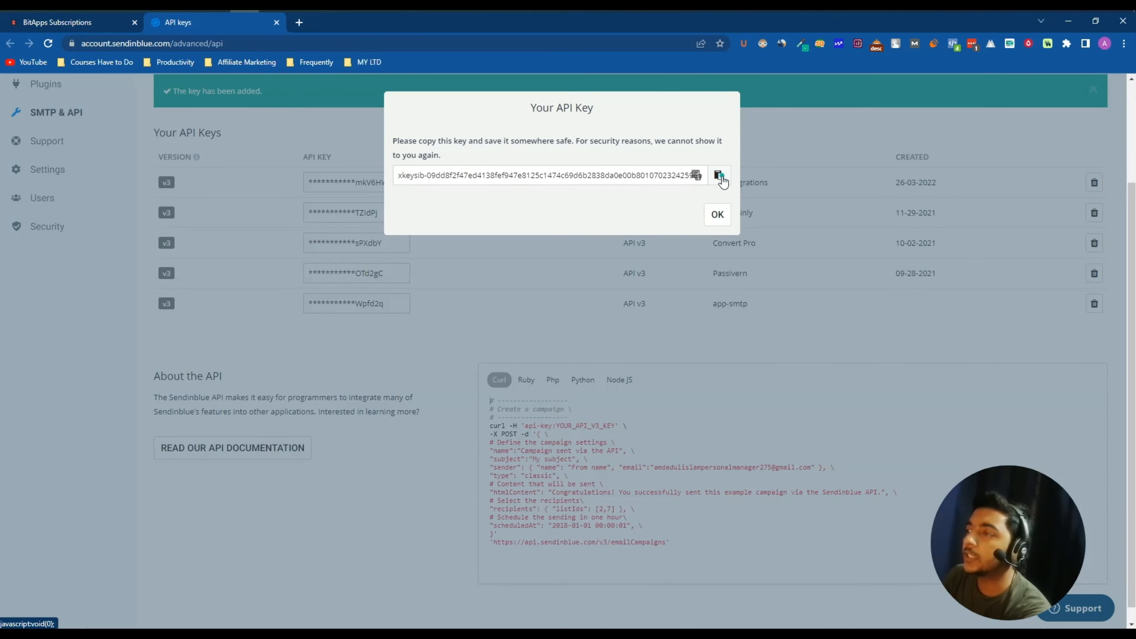
left_click(719, 175)
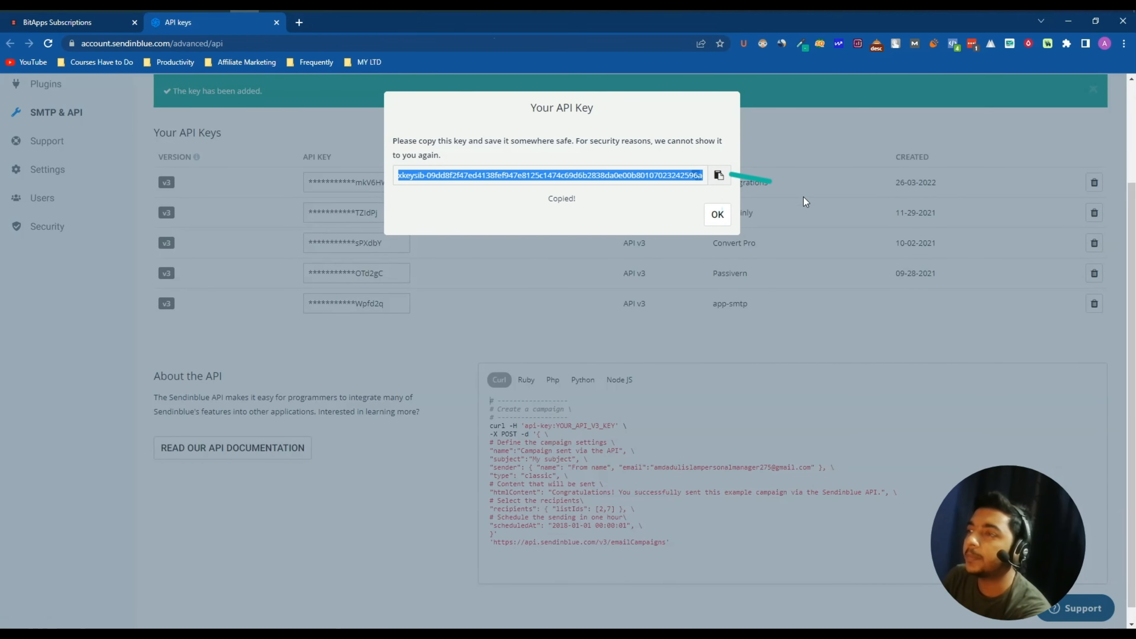
left_click(718, 217)
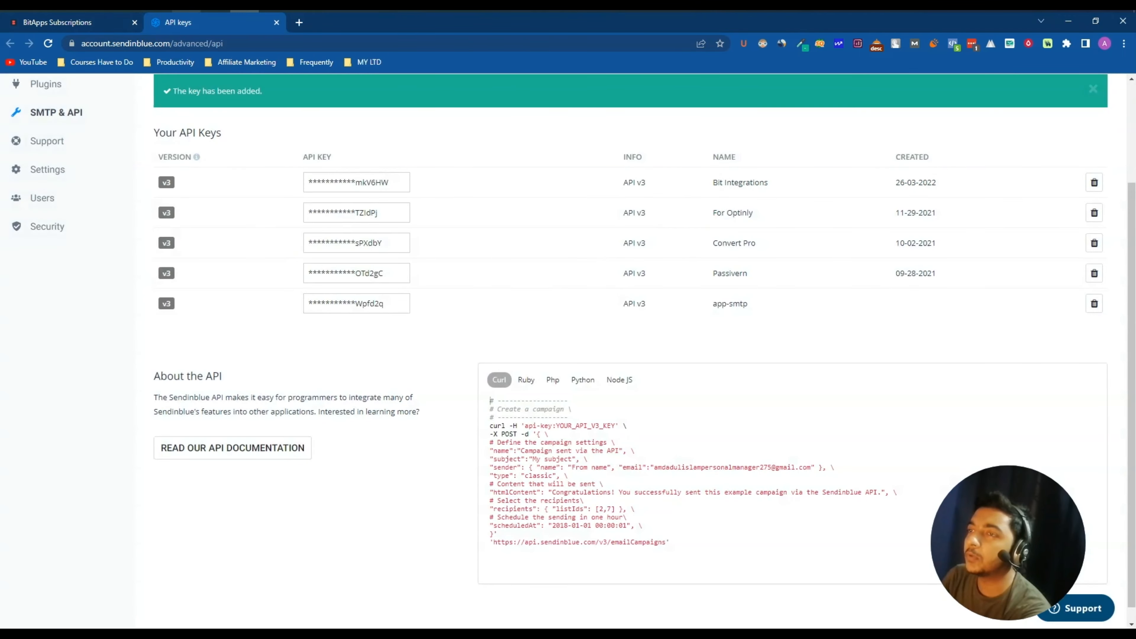
Paste and authorize the new API key, then bring up step 2's Sendinblue list choices
left_click(229, 67)
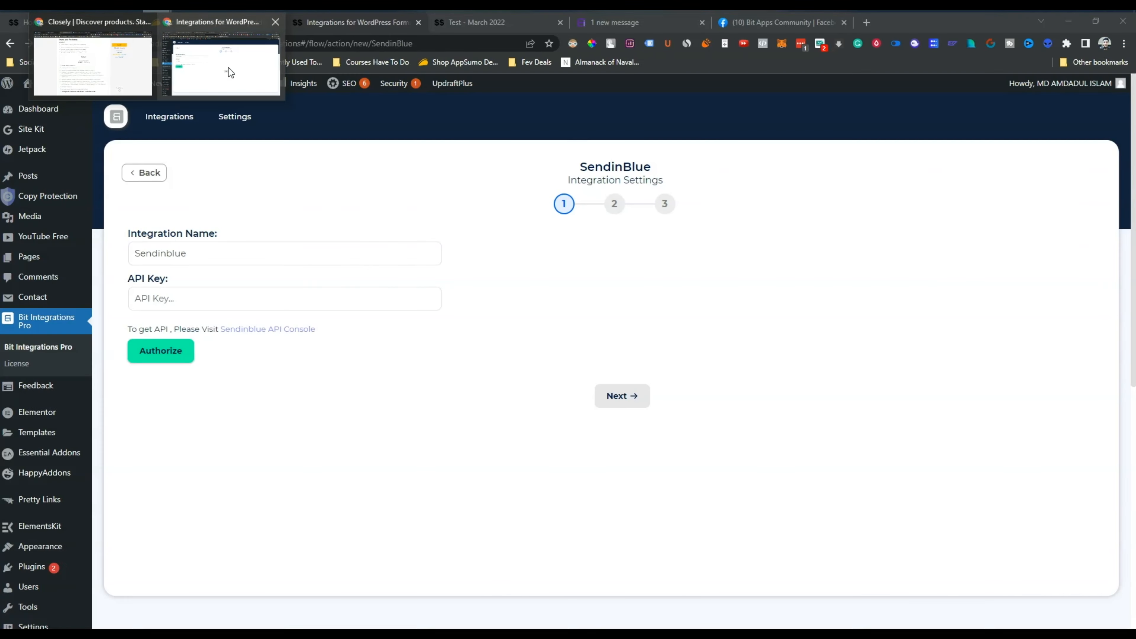
left_click(166, 288)
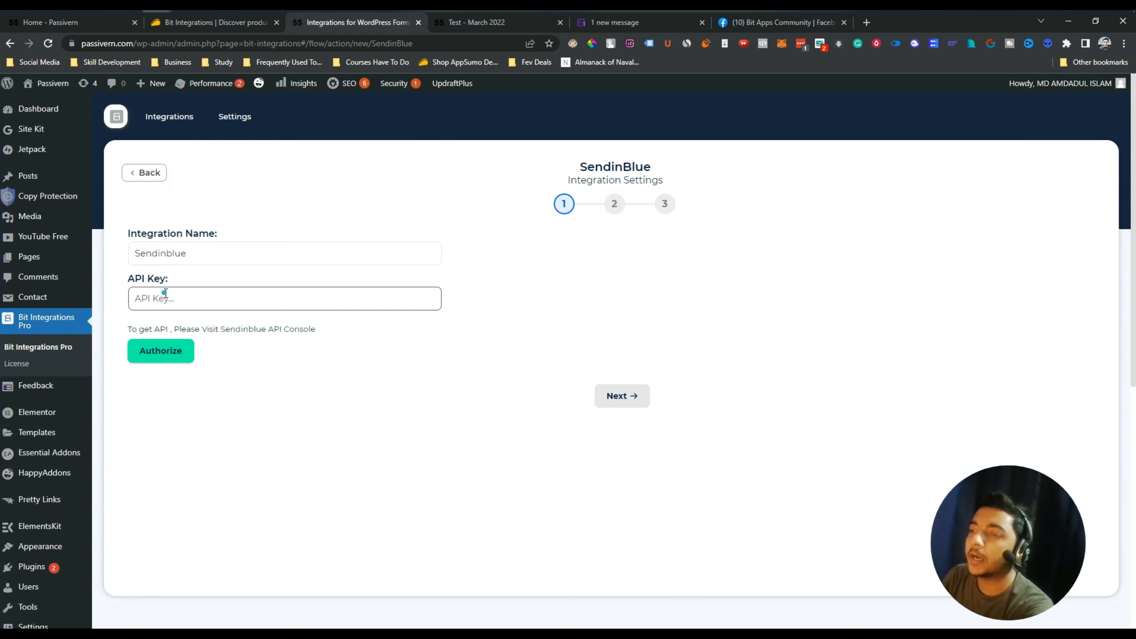
left_click(165, 294)
key("ctrl+v")
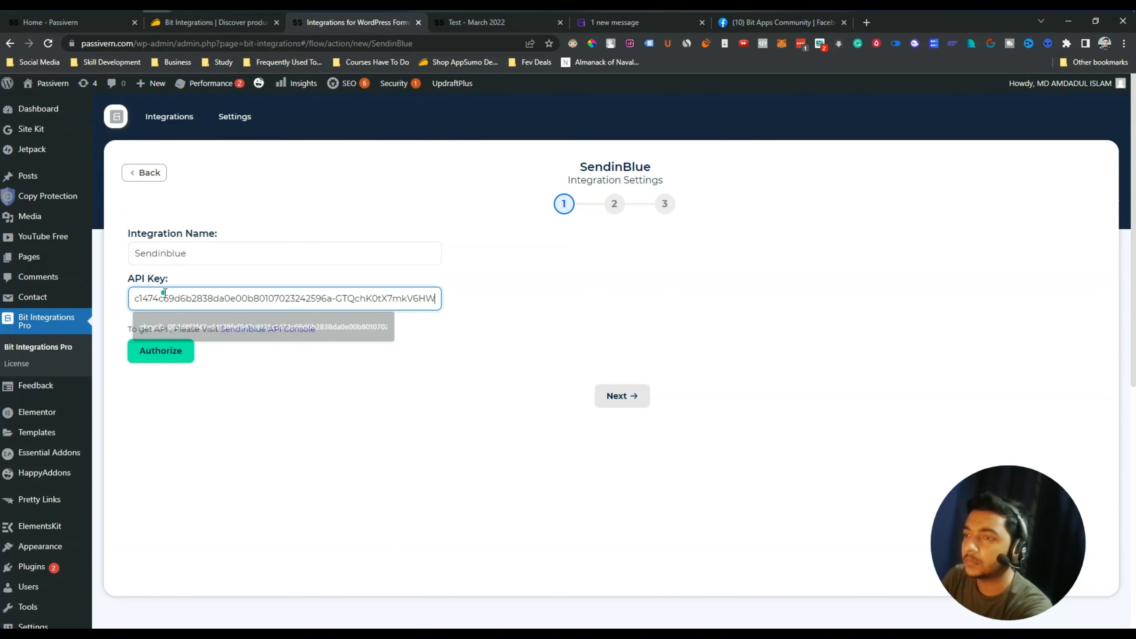
left_click(174, 357)
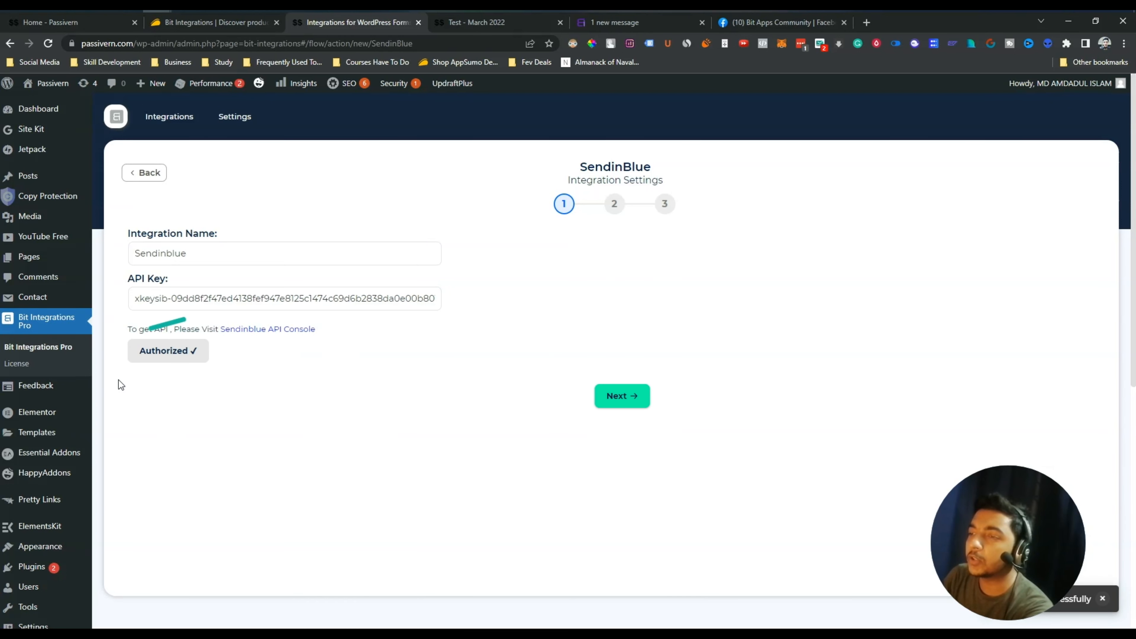
left_click(612, 398)
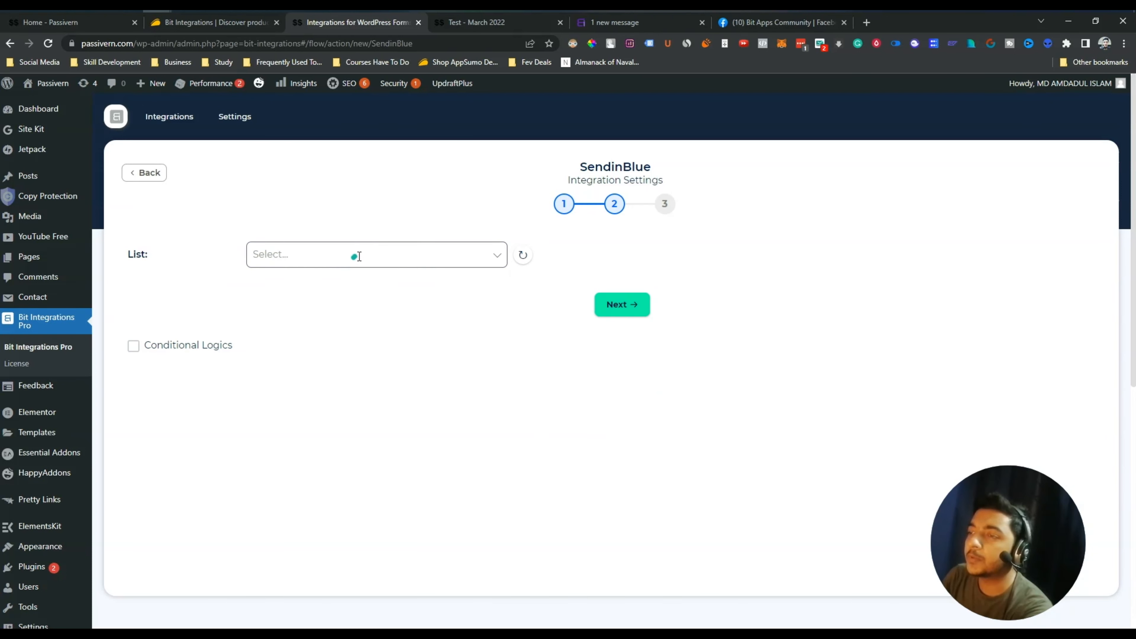
left_click(353, 258)
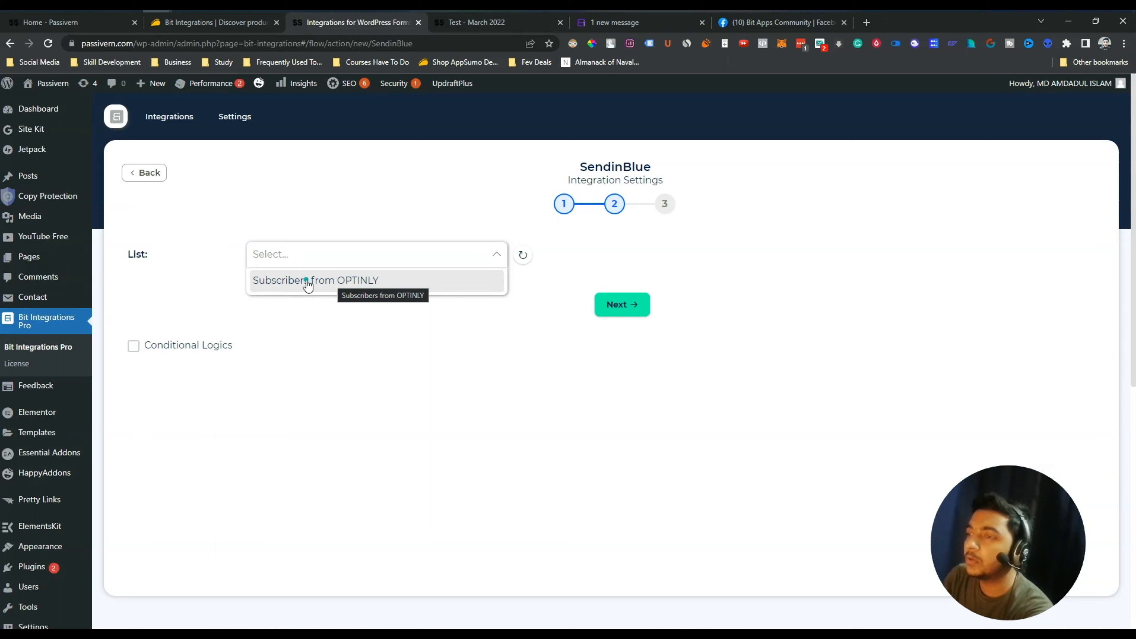
Pick the Subscribers from OPTINLY list and map your-email to Email
left_click(338, 282)
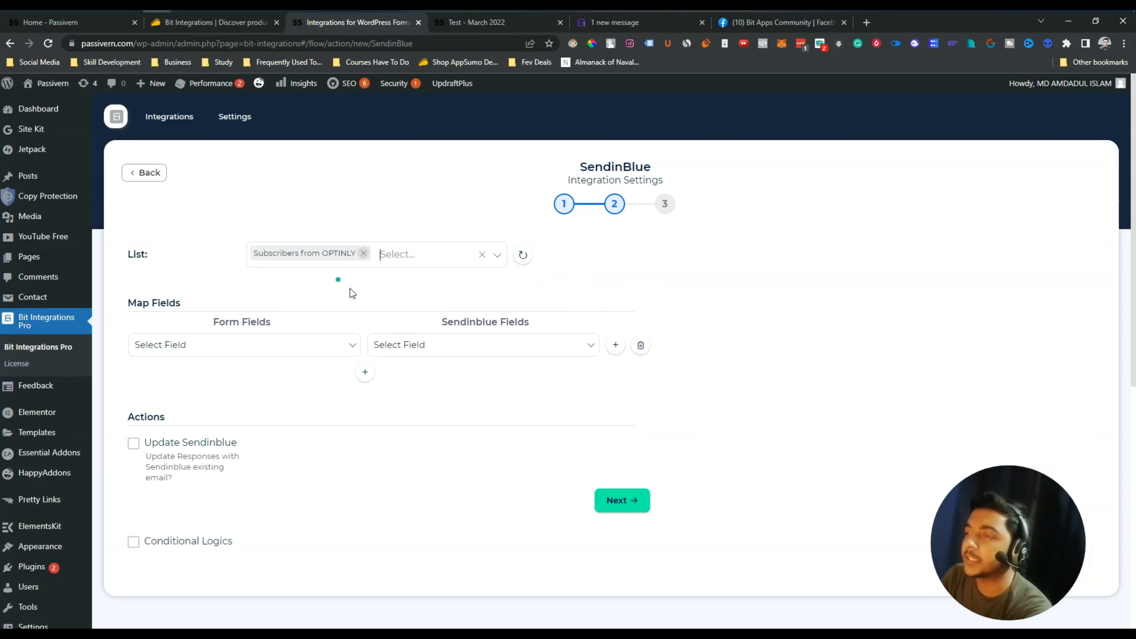
left_click(309, 347)
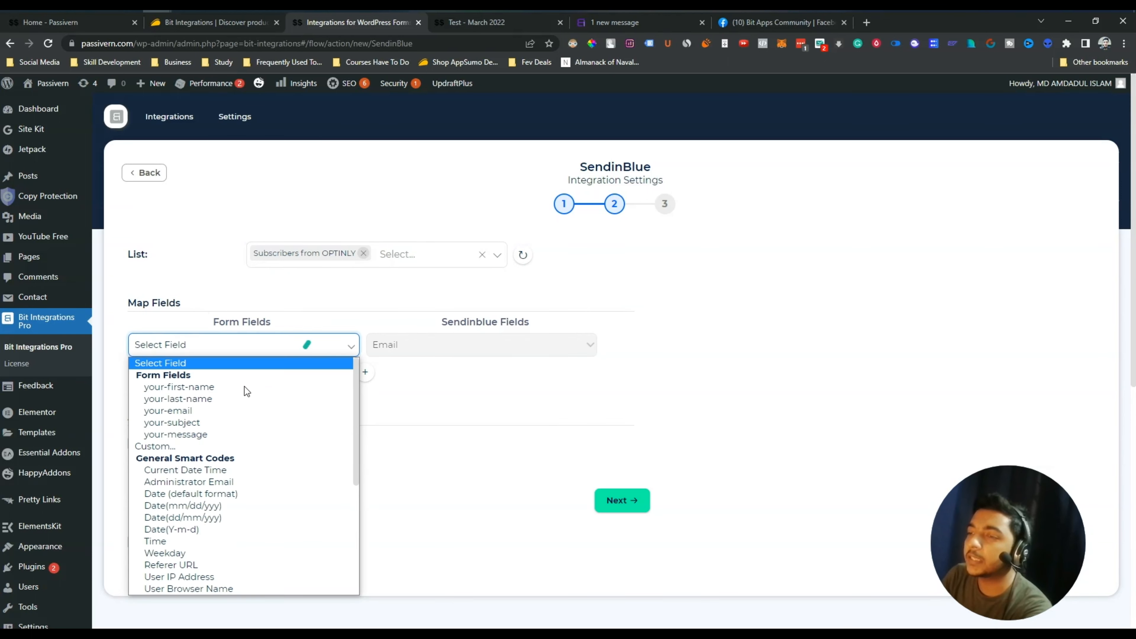
left_click(196, 412)
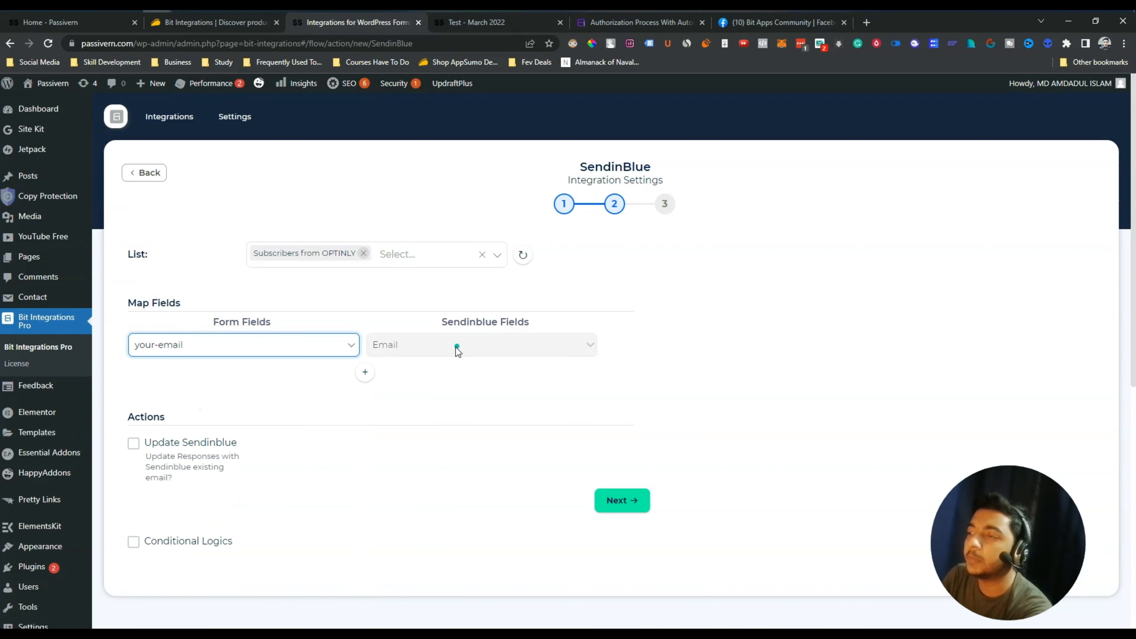
Add a mapping row sending your-first-name to FIRSTNAME, checking the test form's fields
left_click(368, 375)
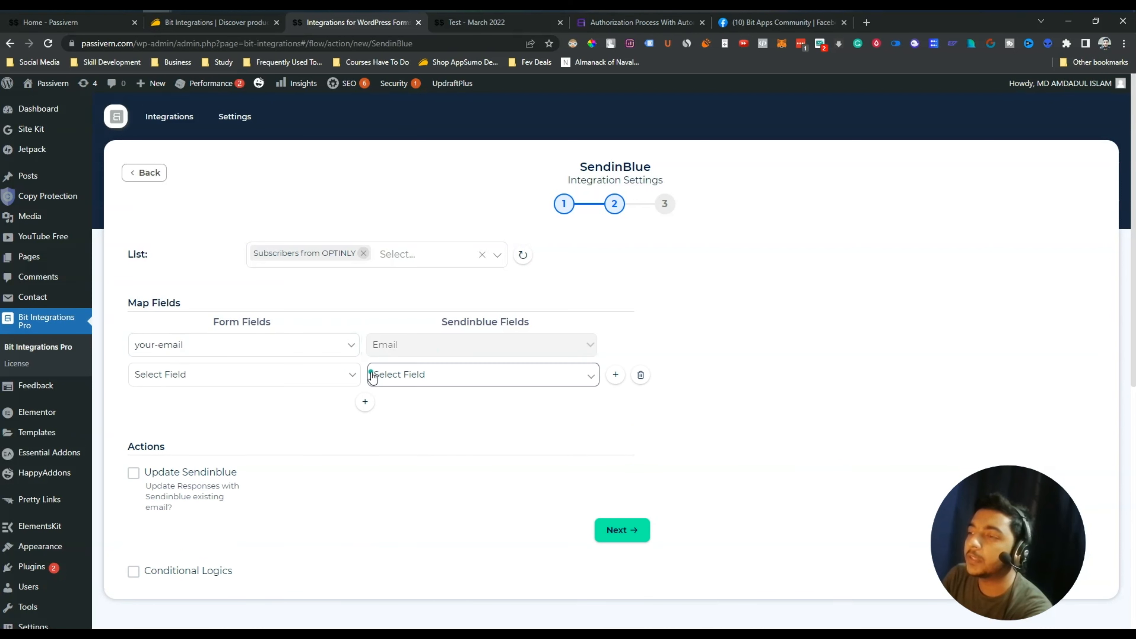
left_click(203, 378)
left_click(210, 417)
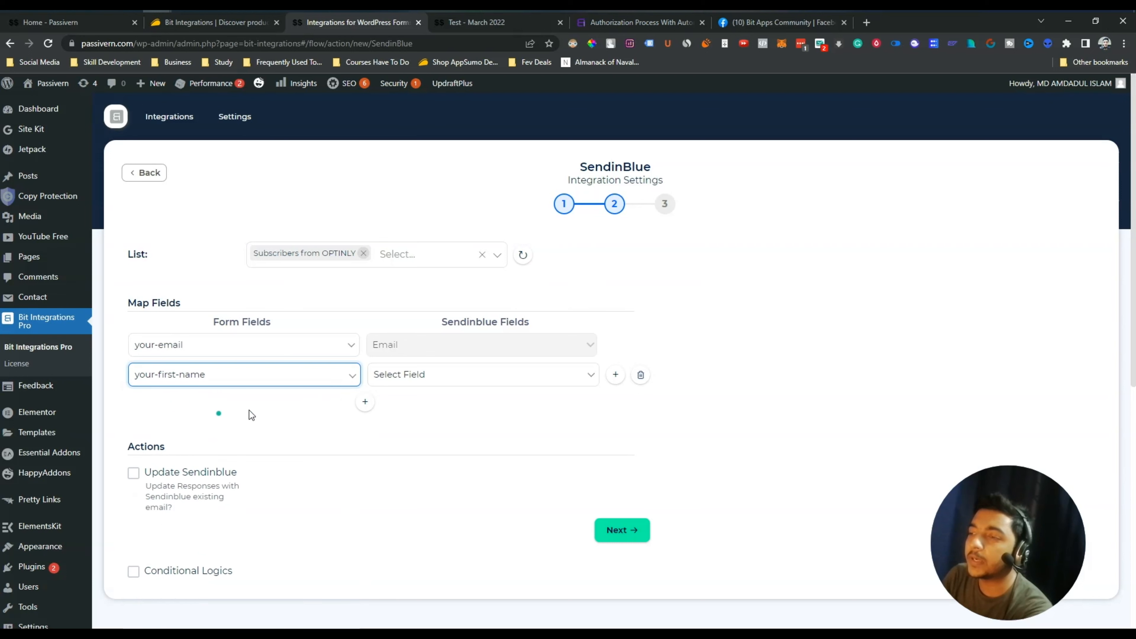
left_click(465, 375)
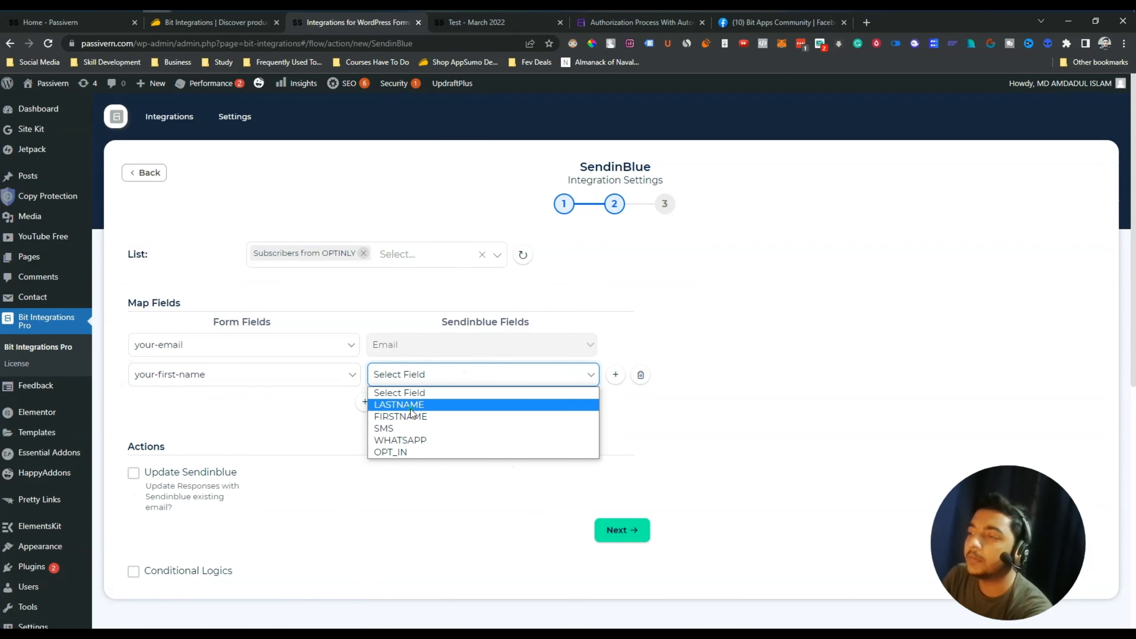
left_click(414, 417)
left_click(490, 26)
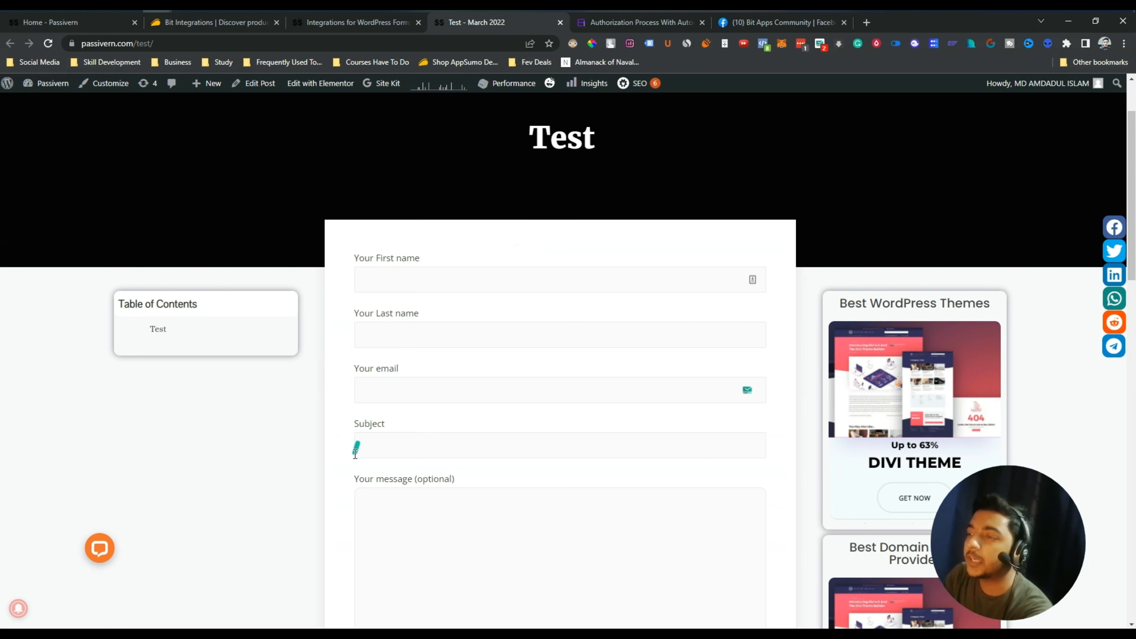
left_click(373, 22)
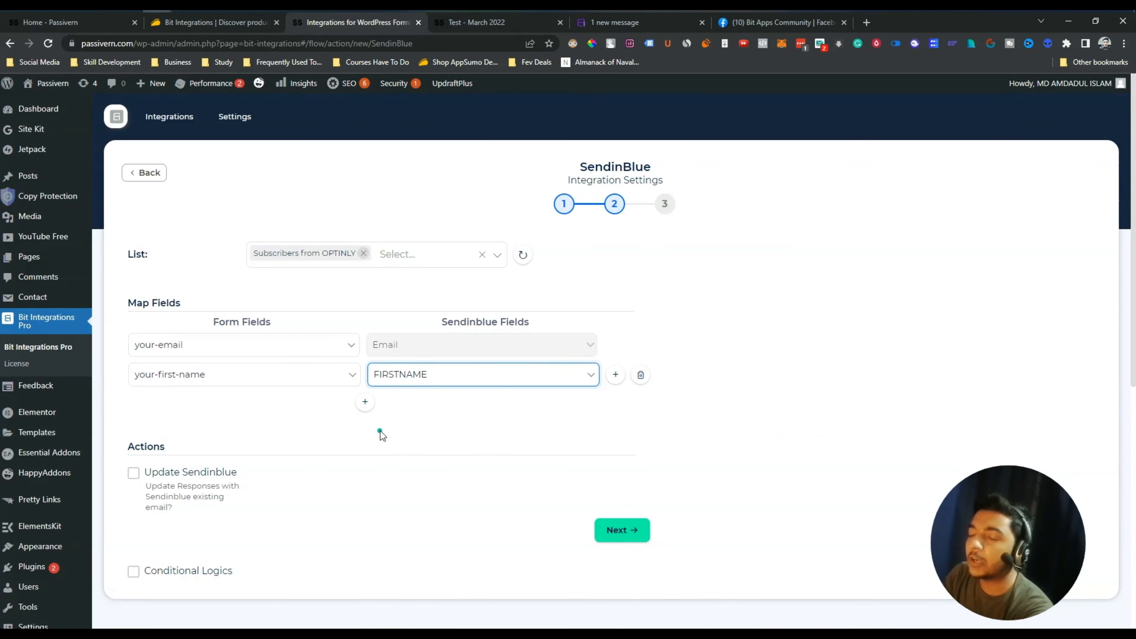
Add a third mapping row sending your-last-name to LASTNAME
left_click(370, 409)
left_click(211, 405)
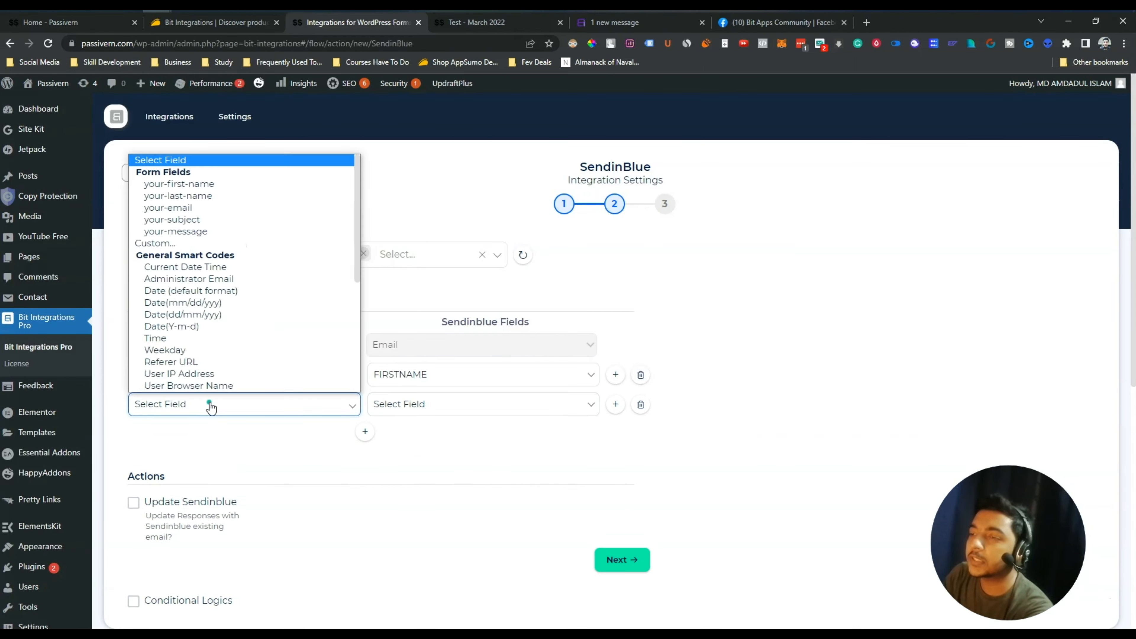
left_click(212, 196)
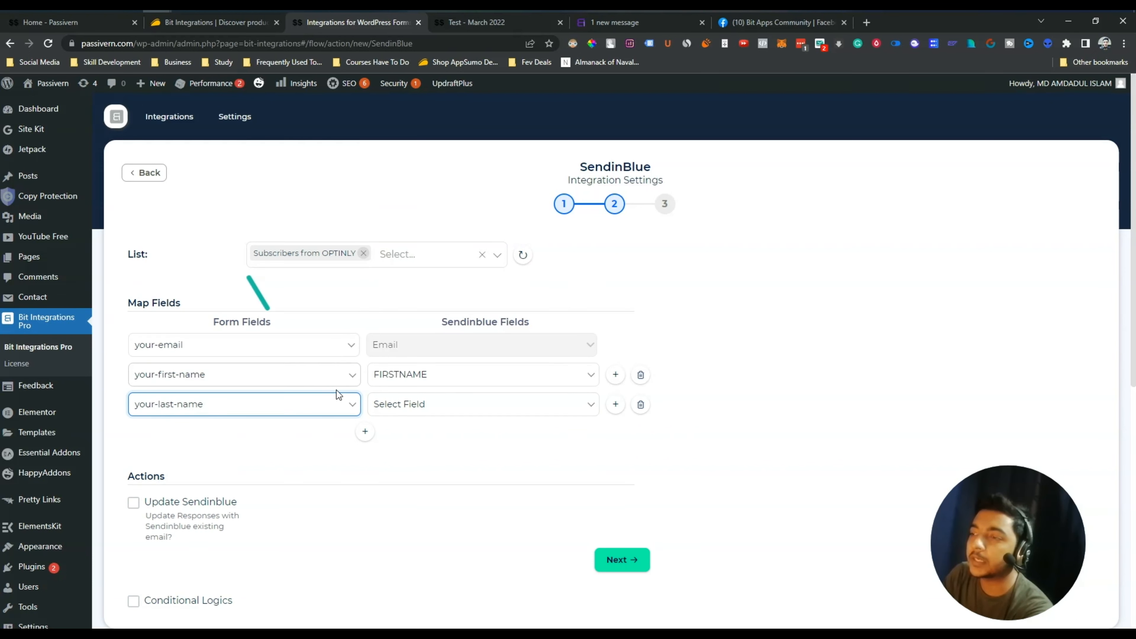
left_click(465, 415)
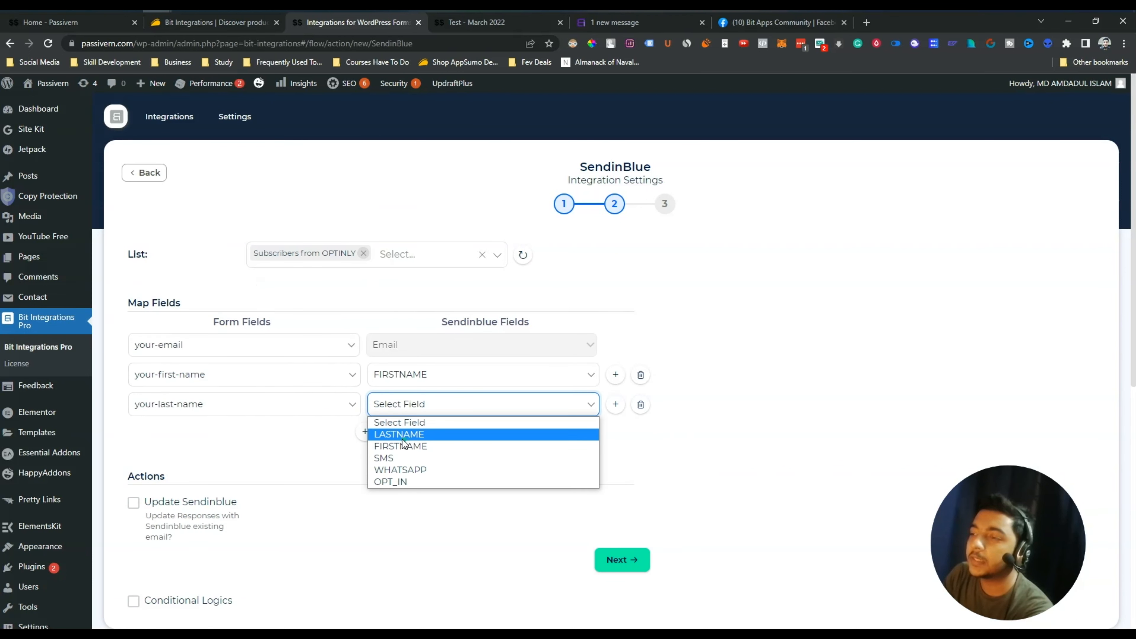
left_click(430, 435)
scroll(215, 470, "down", 3)
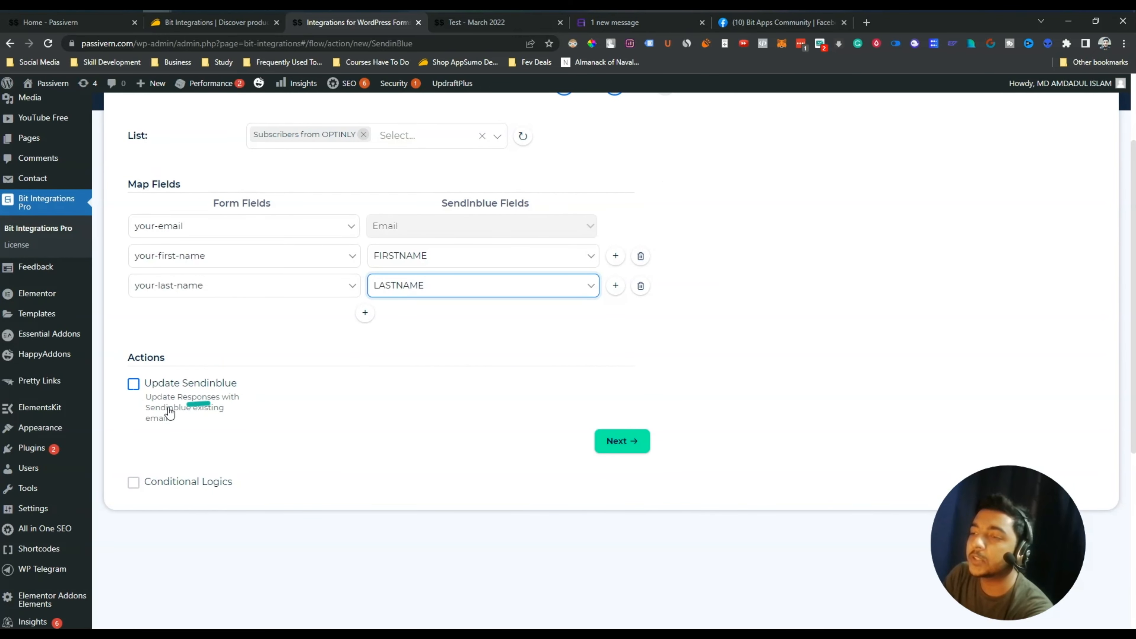
Enable updating existing Sendinblue contacts and switch on conditional logic
left_click(134, 385)
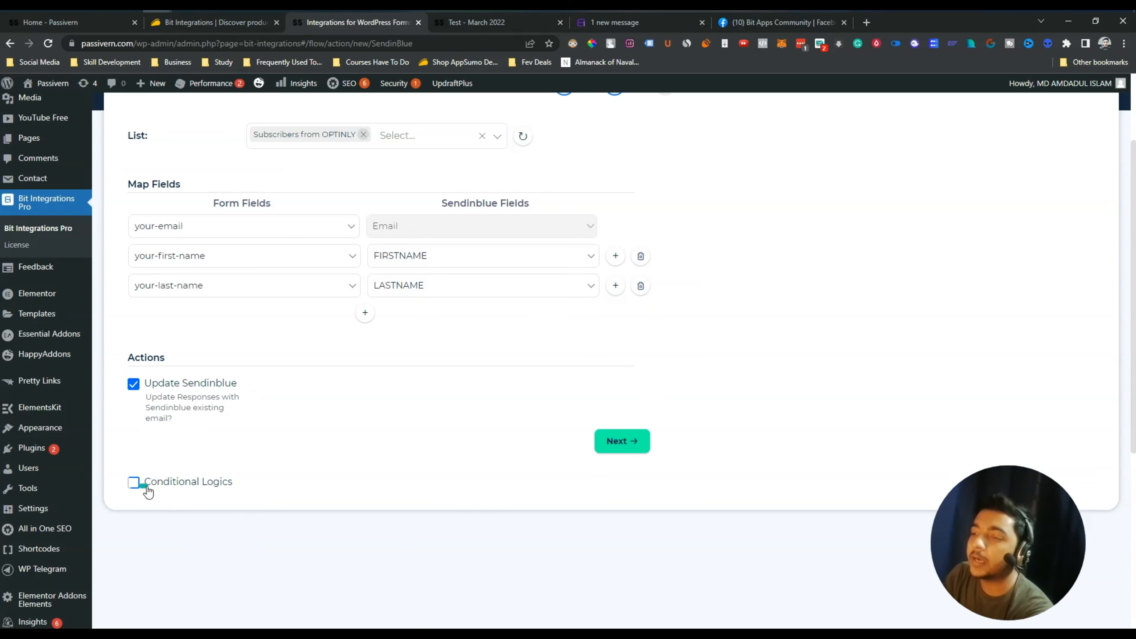
left_click(132, 486)
scroll(500, 328, "down", 5)
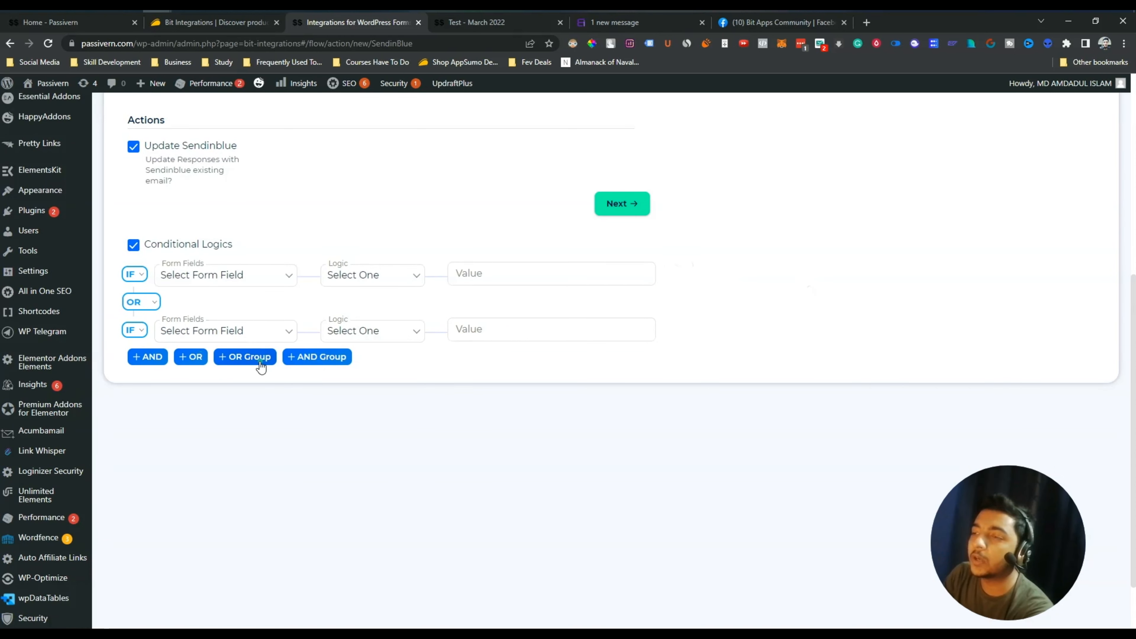
Inspect the first condition's field and value boxes, then turn conditional logic back off
left_click(208, 279)
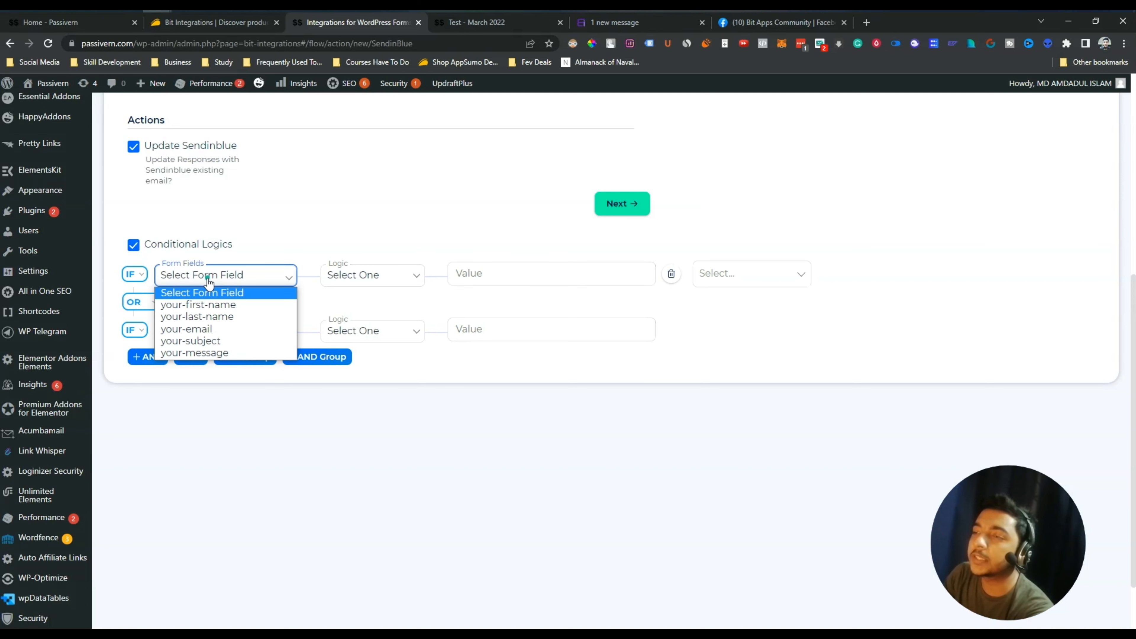
left_click(310, 241)
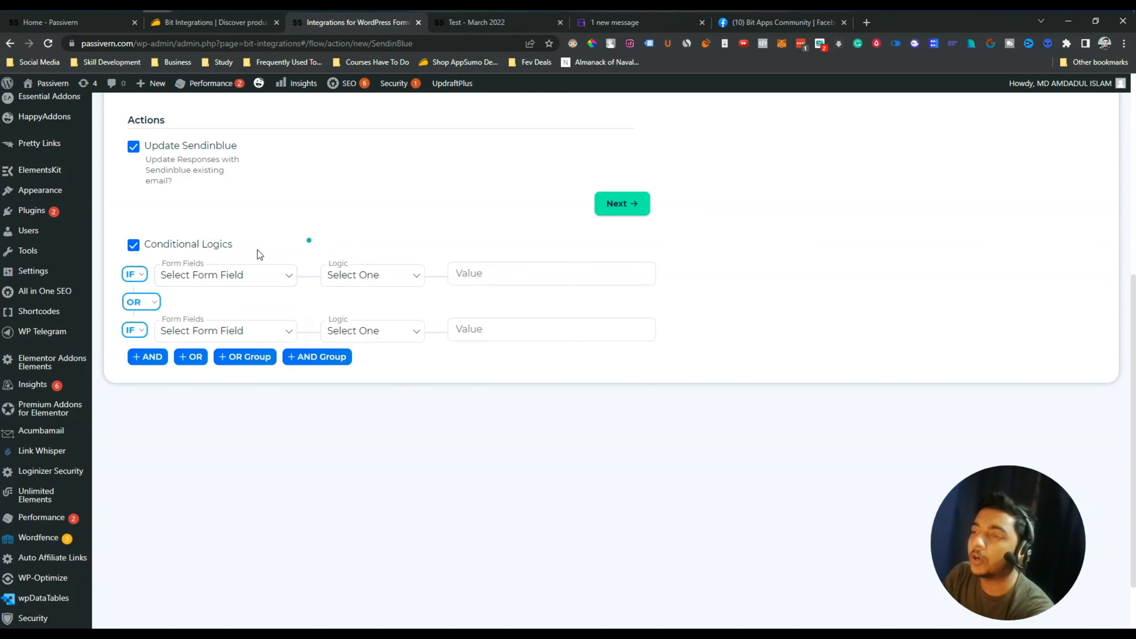
left_click(501, 282)
left_click(728, 275)
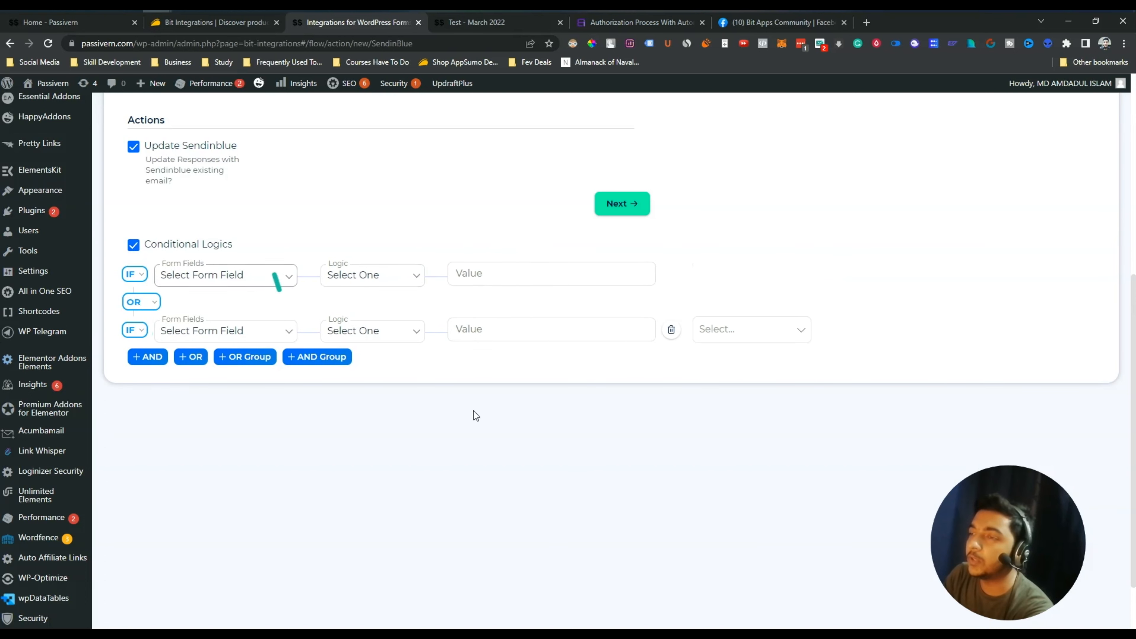
left_click(133, 247)
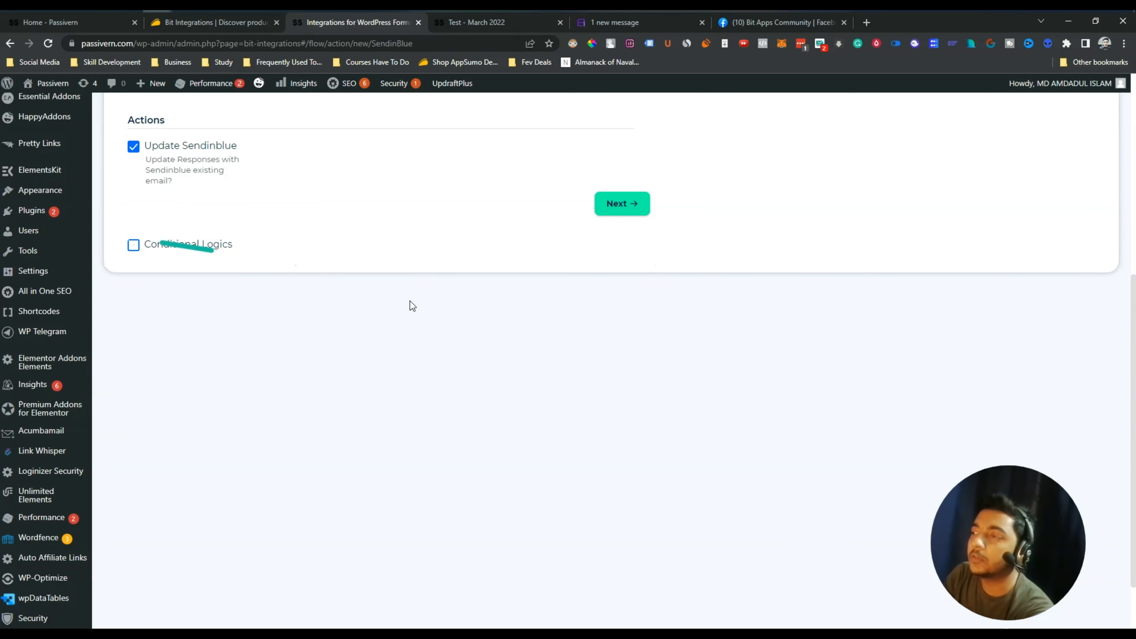
scroll(412, 301, "up", 5)
Finish and save the Sendinblue integration, check its Actions menu, then go to the Test page
left_click(643, 509)
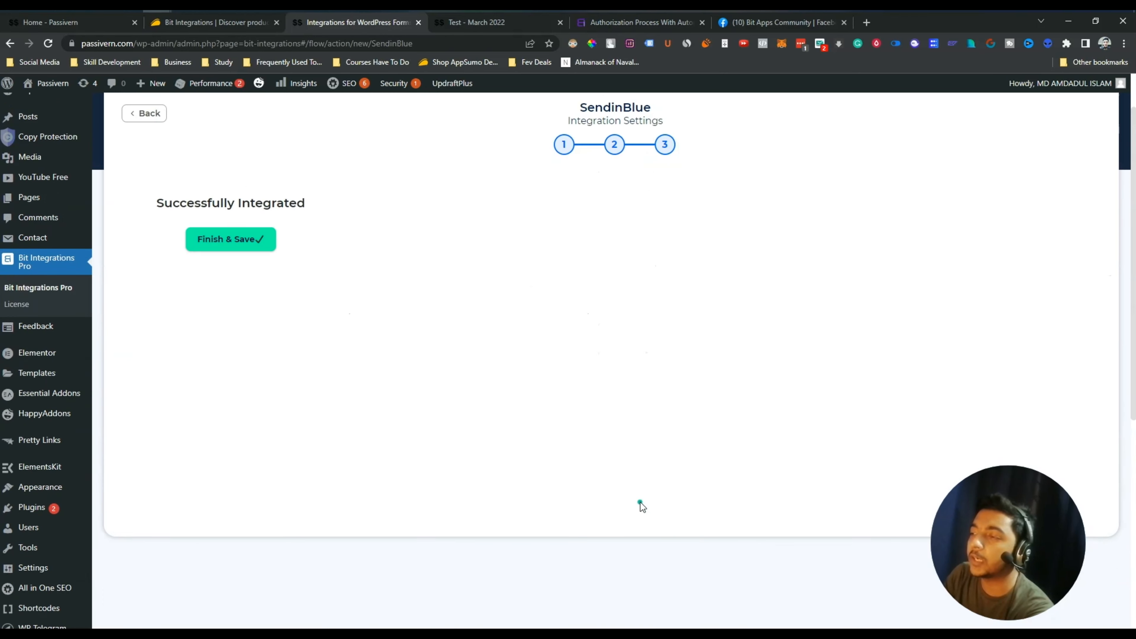
left_click(609, 245)
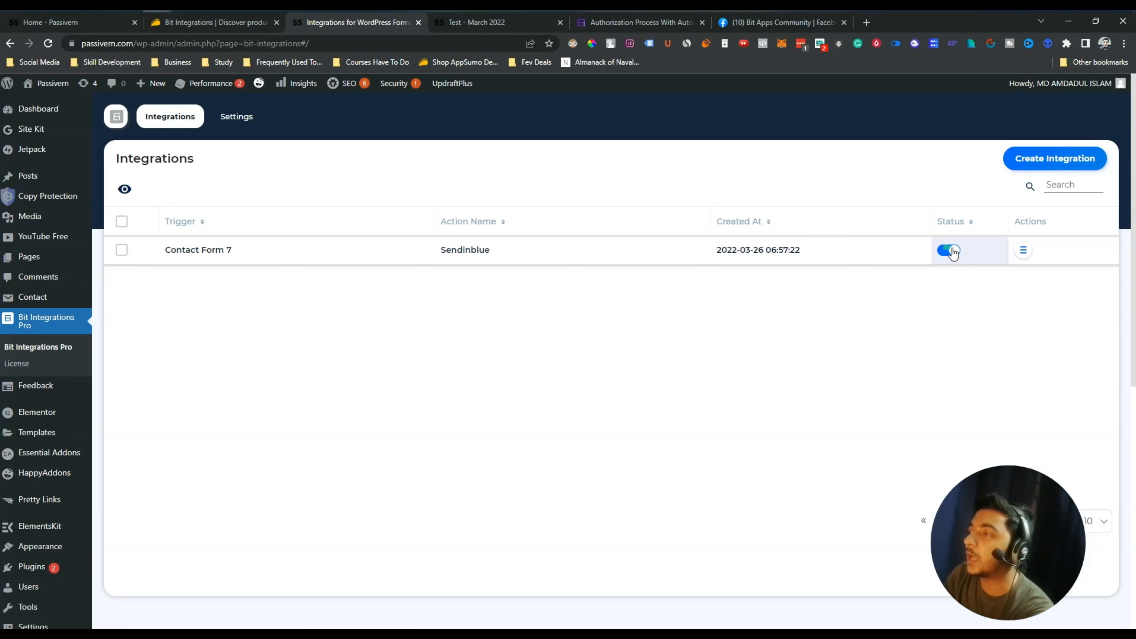
left_click(1027, 253)
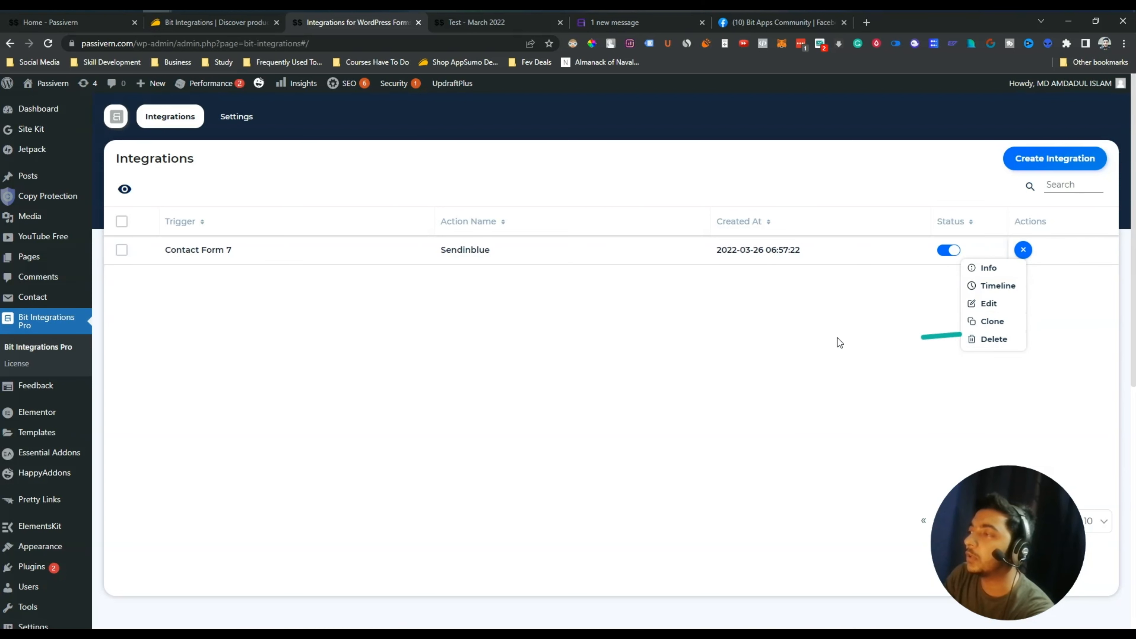
left_click(811, 339)
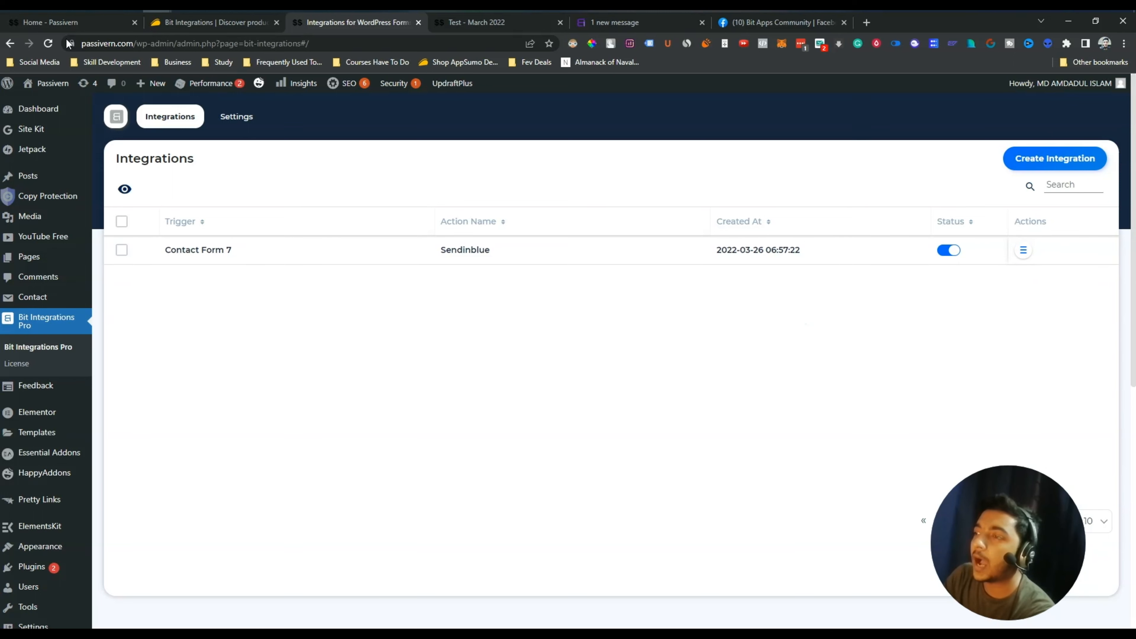
left_click(476, 22)
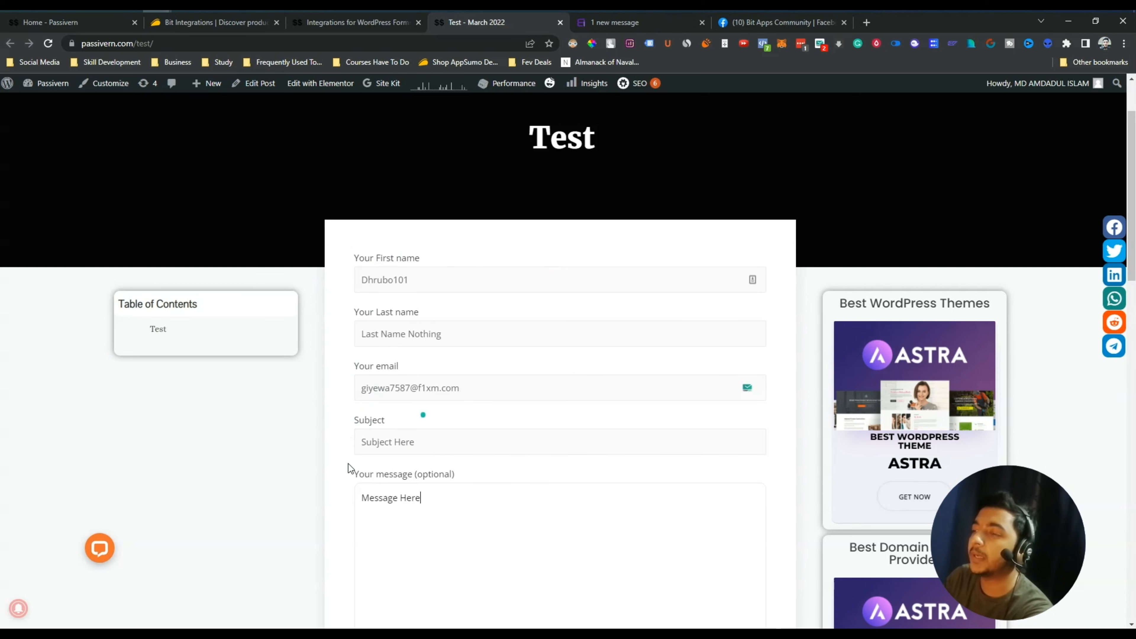
Submit the filled test contact form and find its 'Thank you for your message' notice
scroll(471, 469, "down", 5)
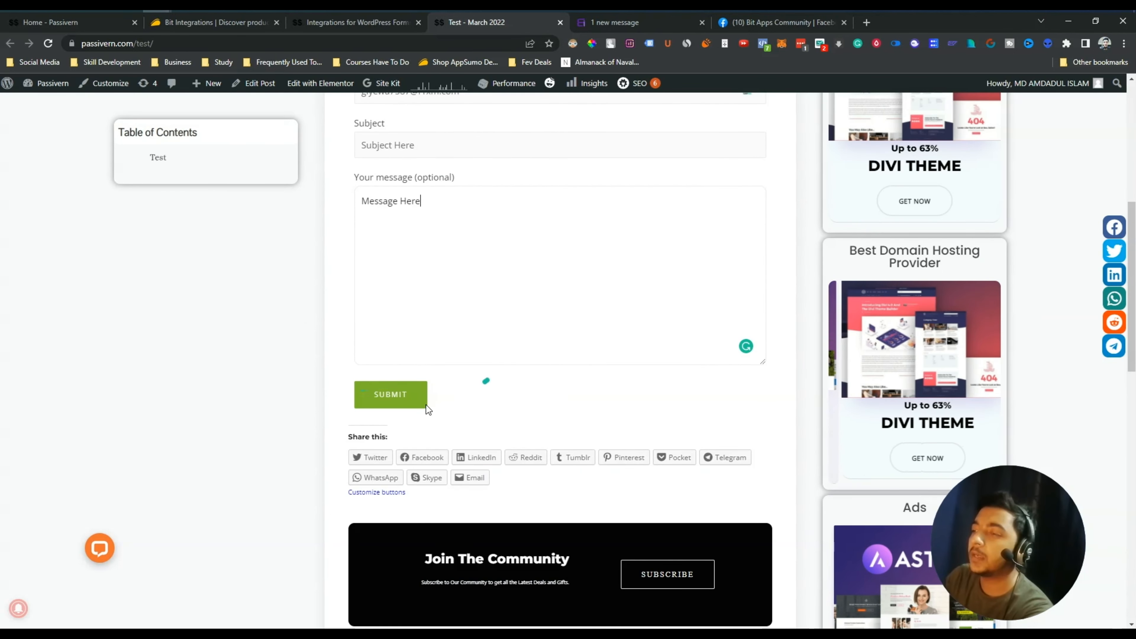
left_click(385, 400)
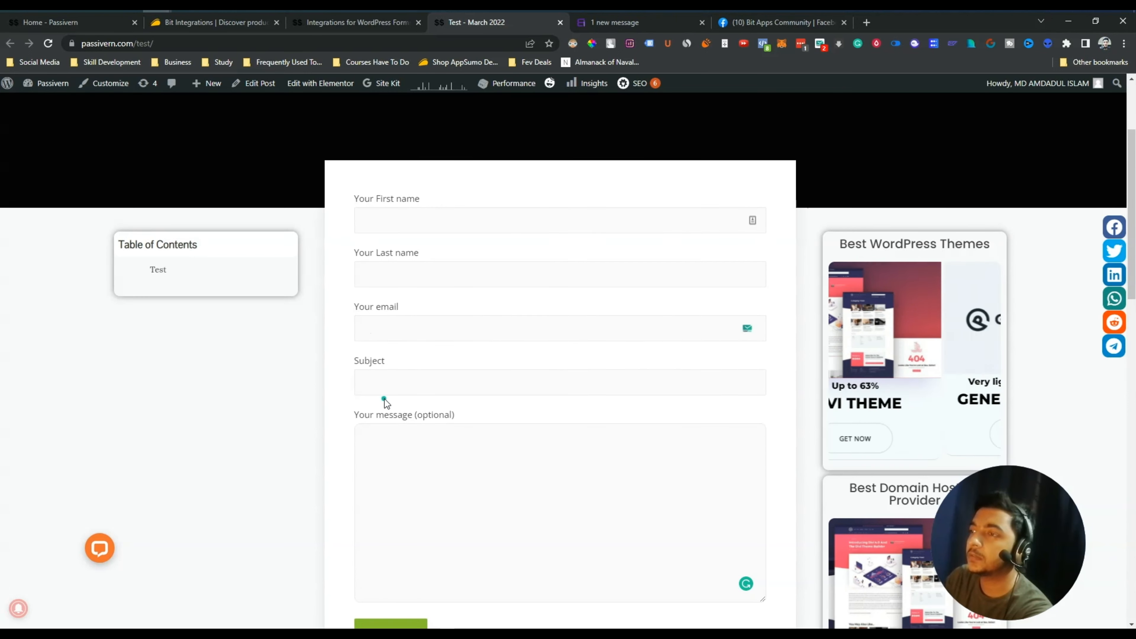
scroll(512, 301, "down", 9)
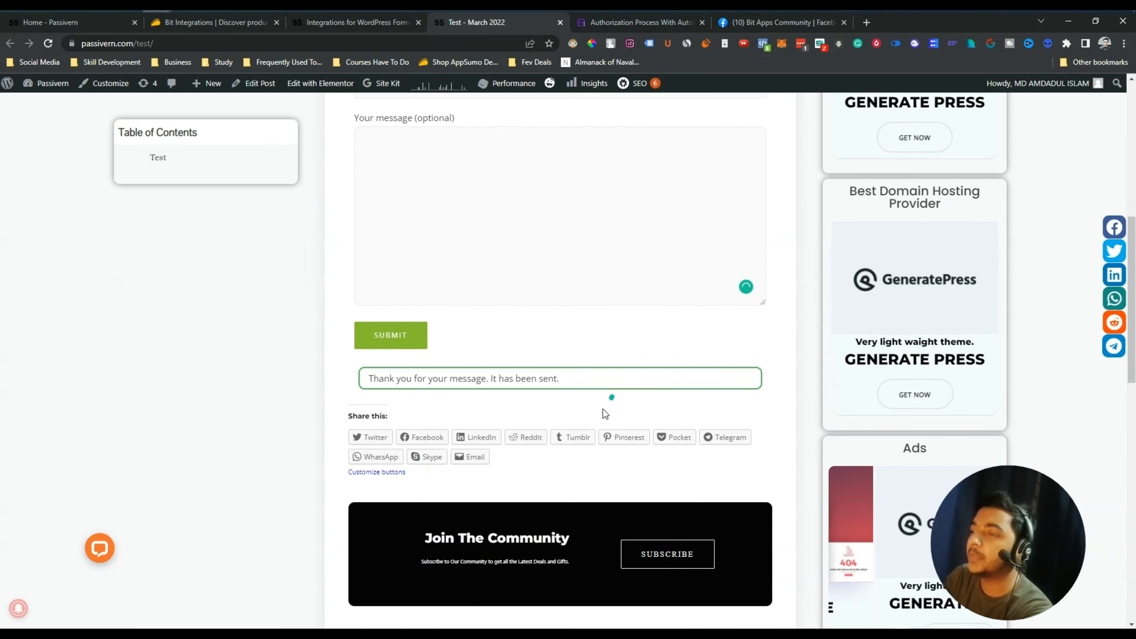
scroll(587, 417, "up", 10)
scroll(587, 417, "down", 4)
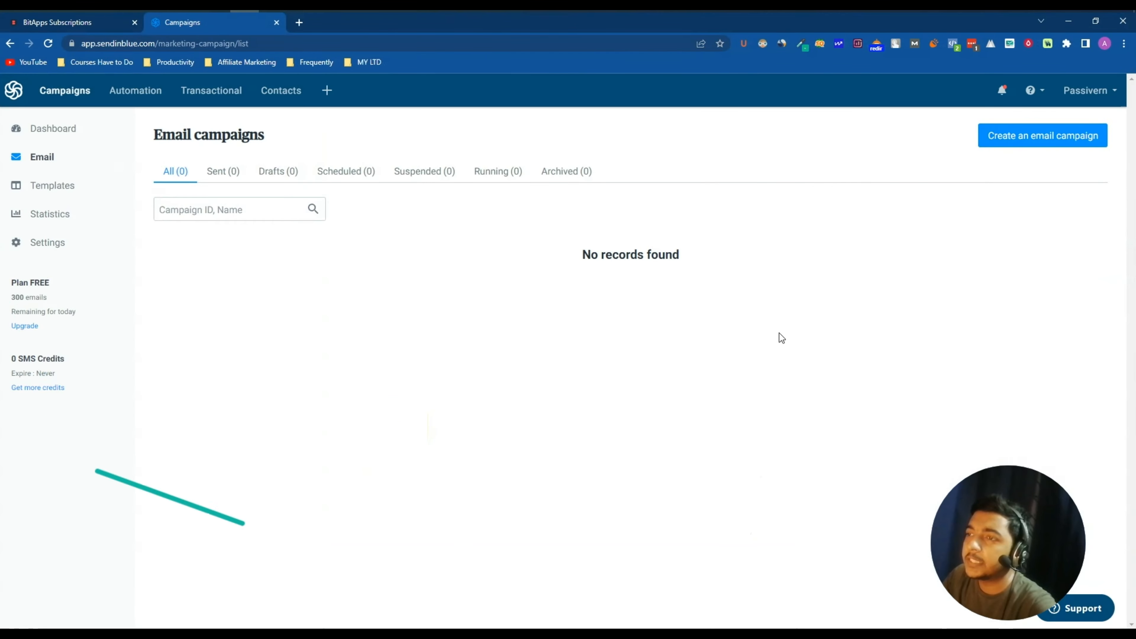
Verify the new Sendinblue contact's last name, first name and 26-03-2022 date in Contacts
left_click(293, 90)
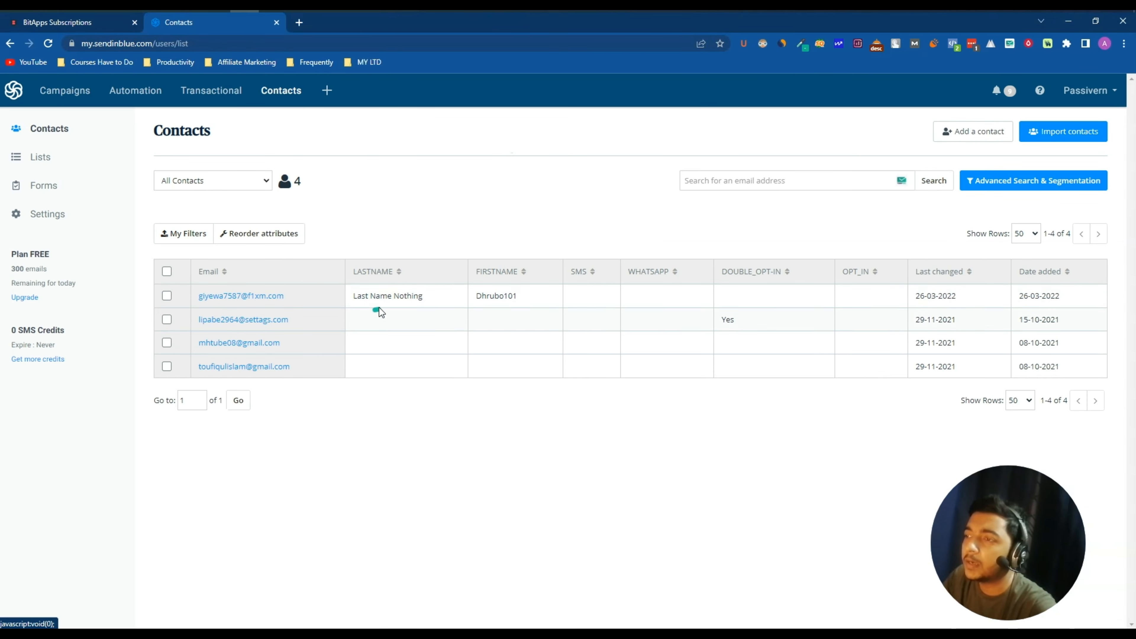
left_click_drag(359, 297, 417, 298)
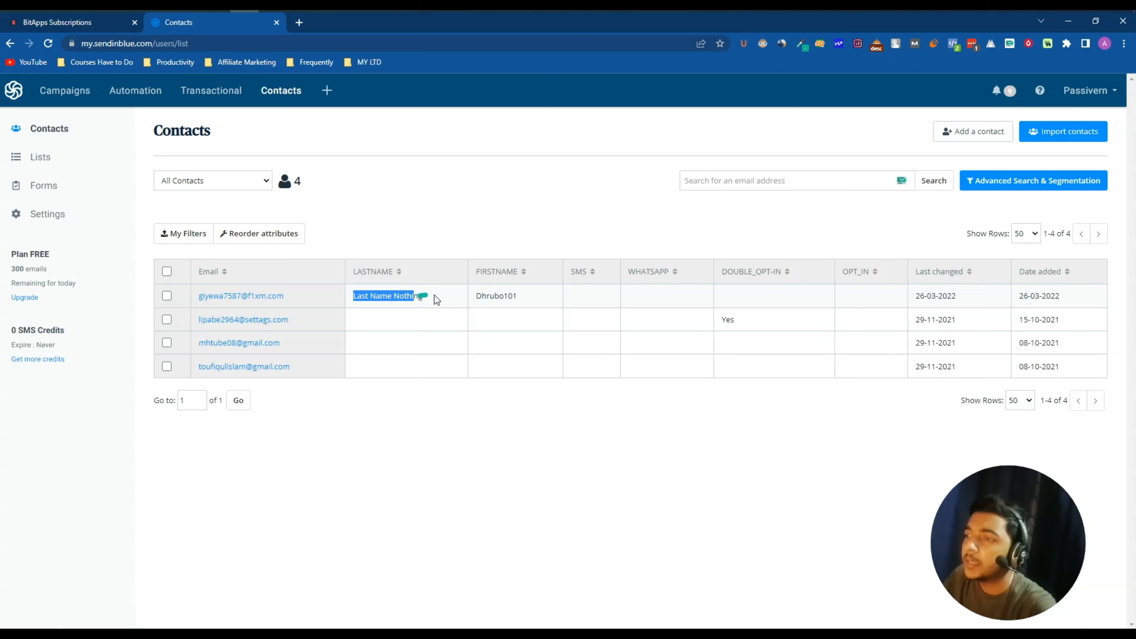
left_click_drag(491, 295, 532, 298)
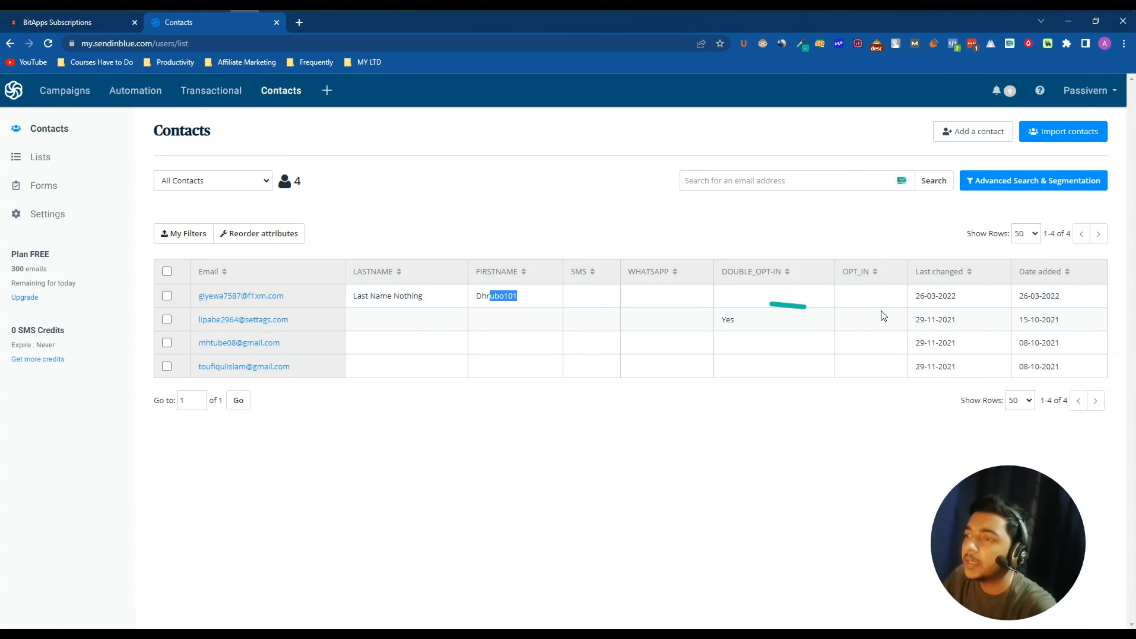
left_click_drag(967, 299, 937, 293)
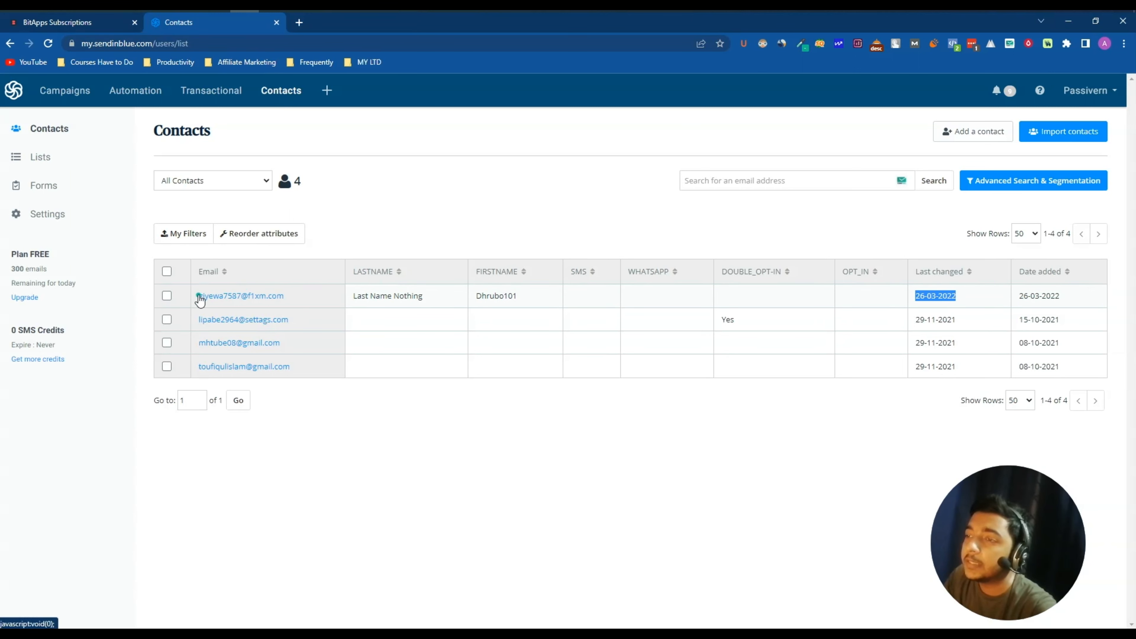
left_click(167, 297)
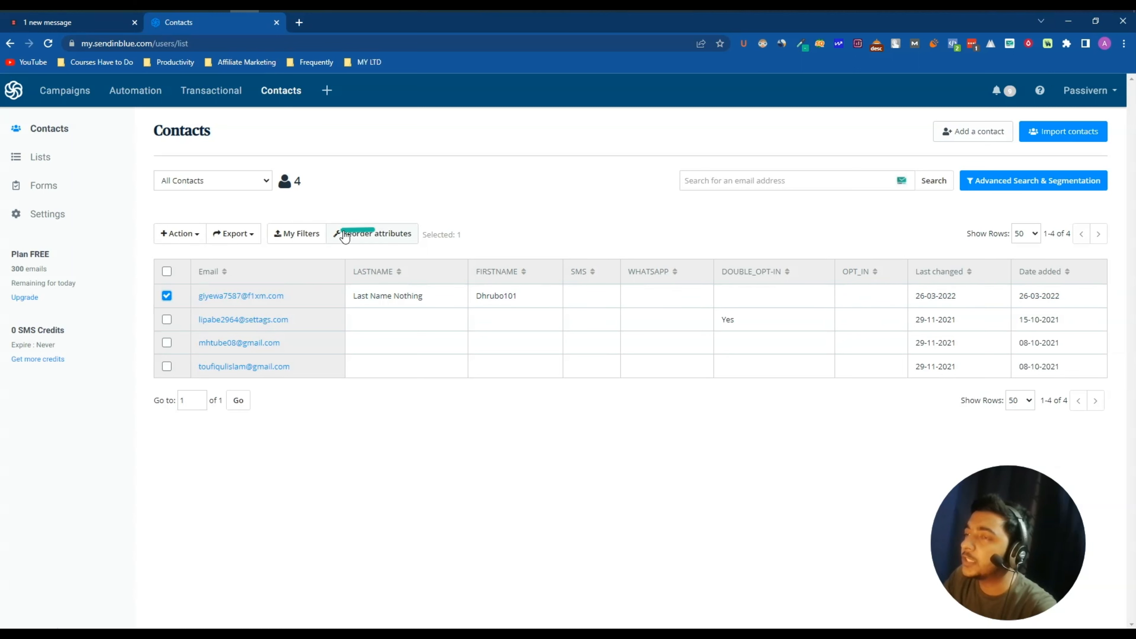
left_click(167, 295)
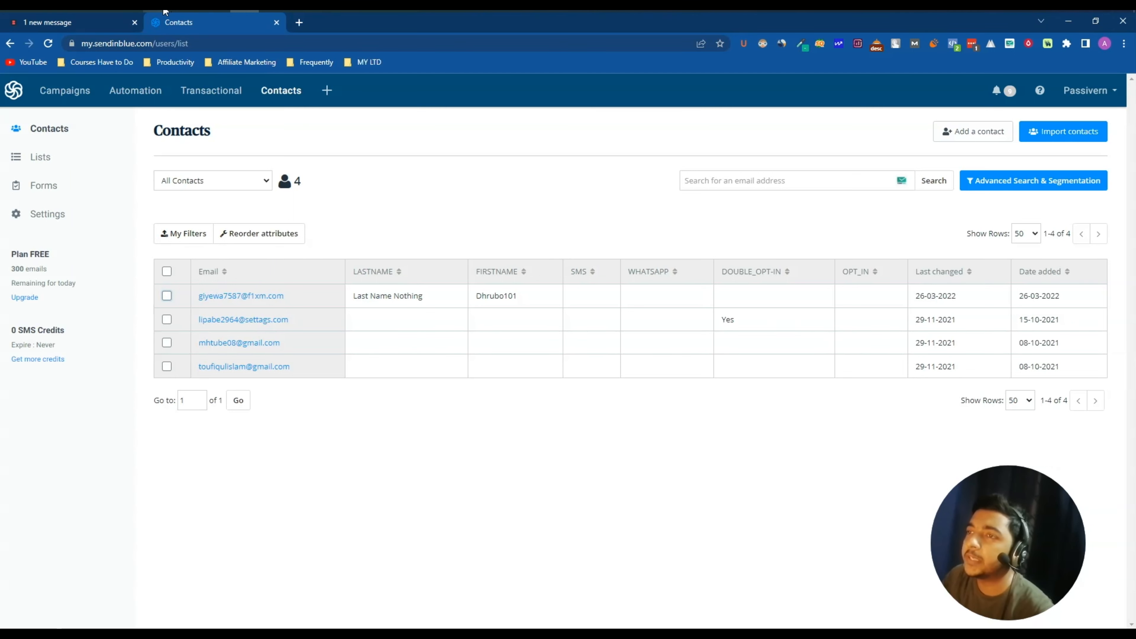
Back in the WordPress integrations list, create a new flow triggered by Contact Form 7's Contact form 1
mouse_move(165, 10)
left_click(191, 88)
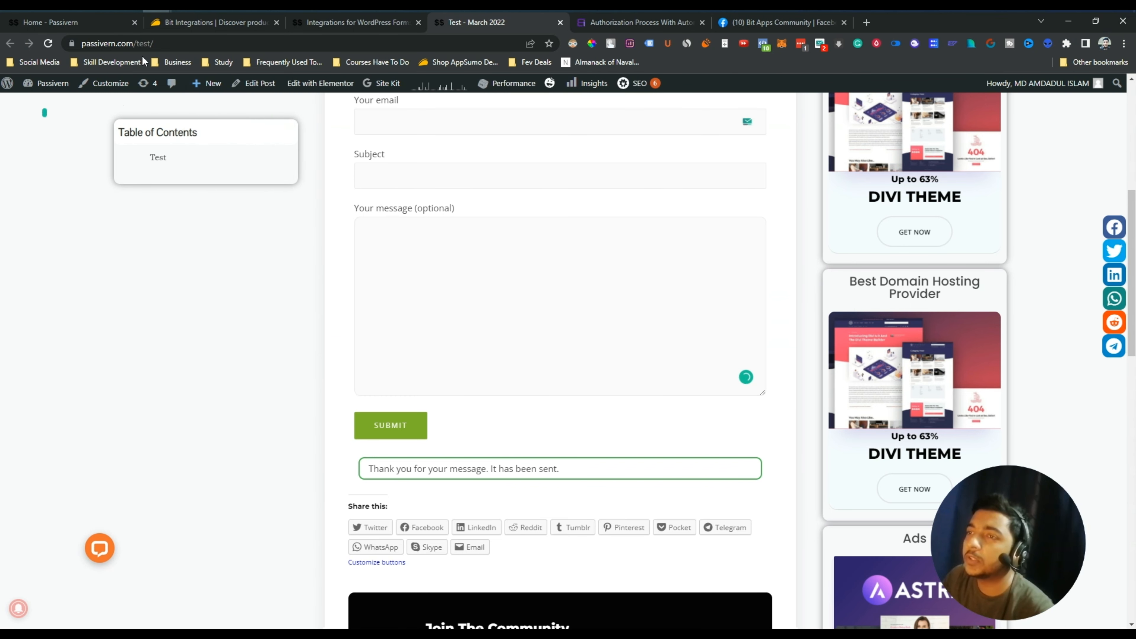
left_click(182, 25)
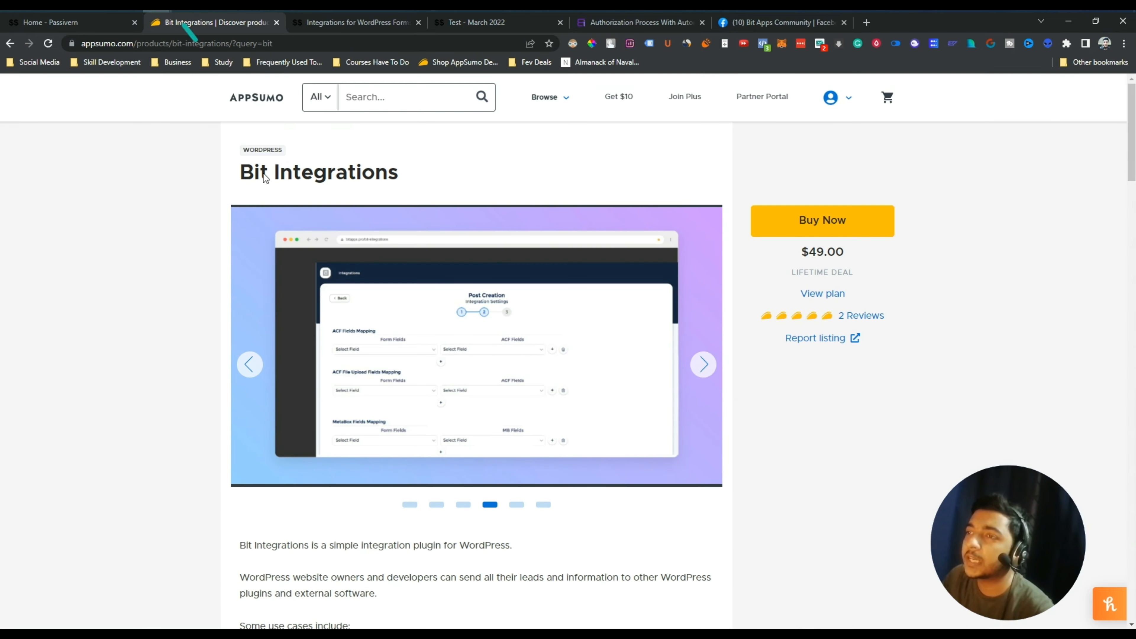
left_click(353, 21)
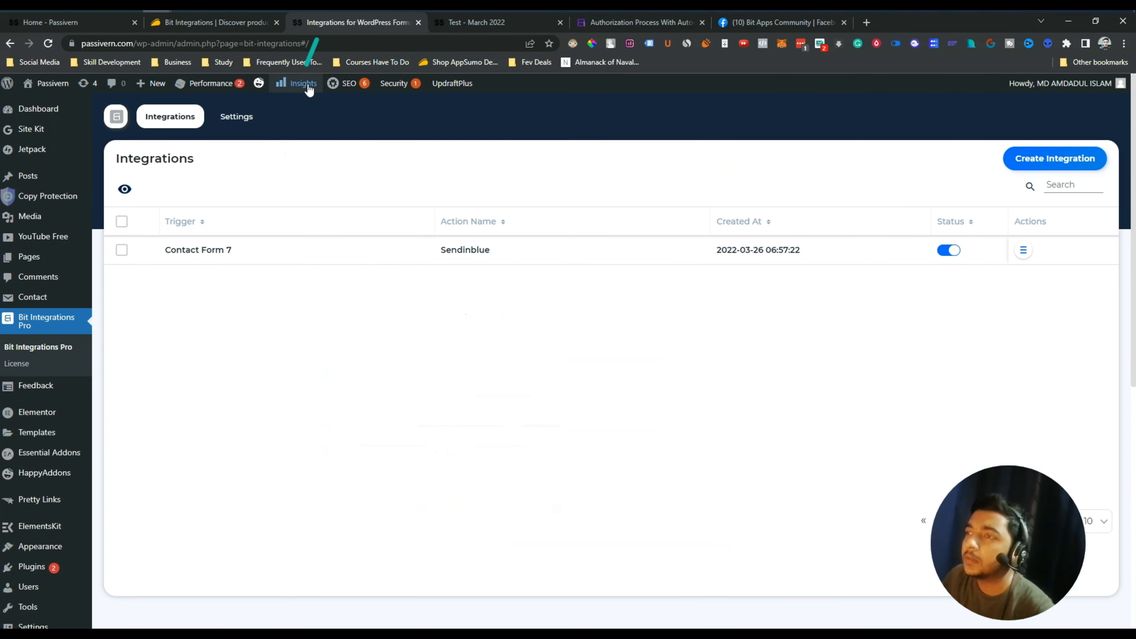
left_click(1058, 158)
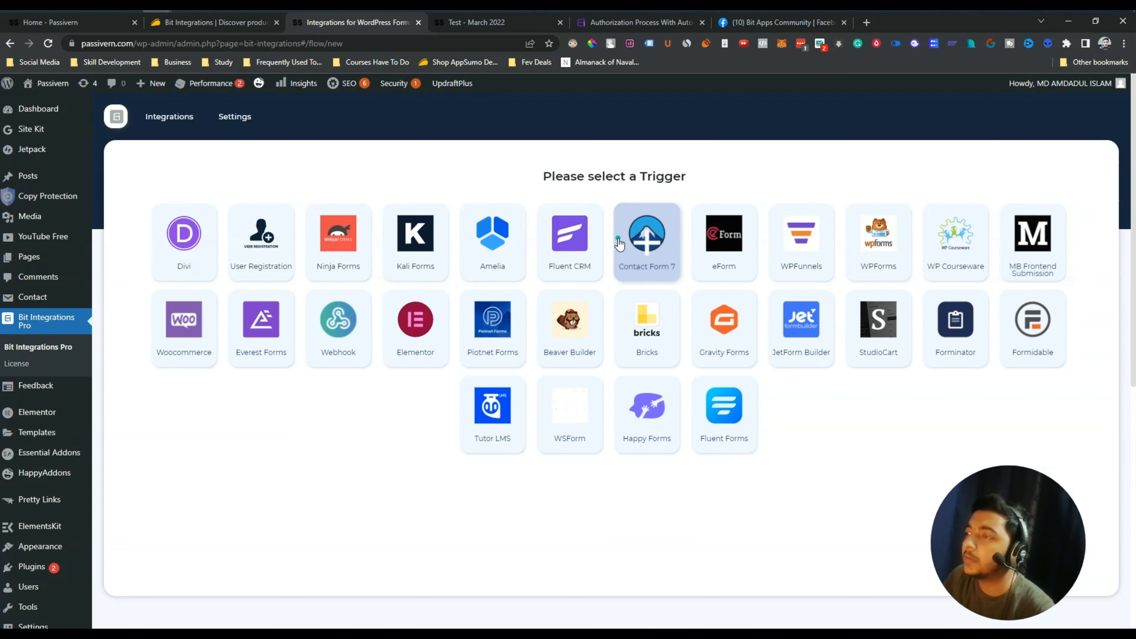
left_click(646, 243)
left_click(654, 342)
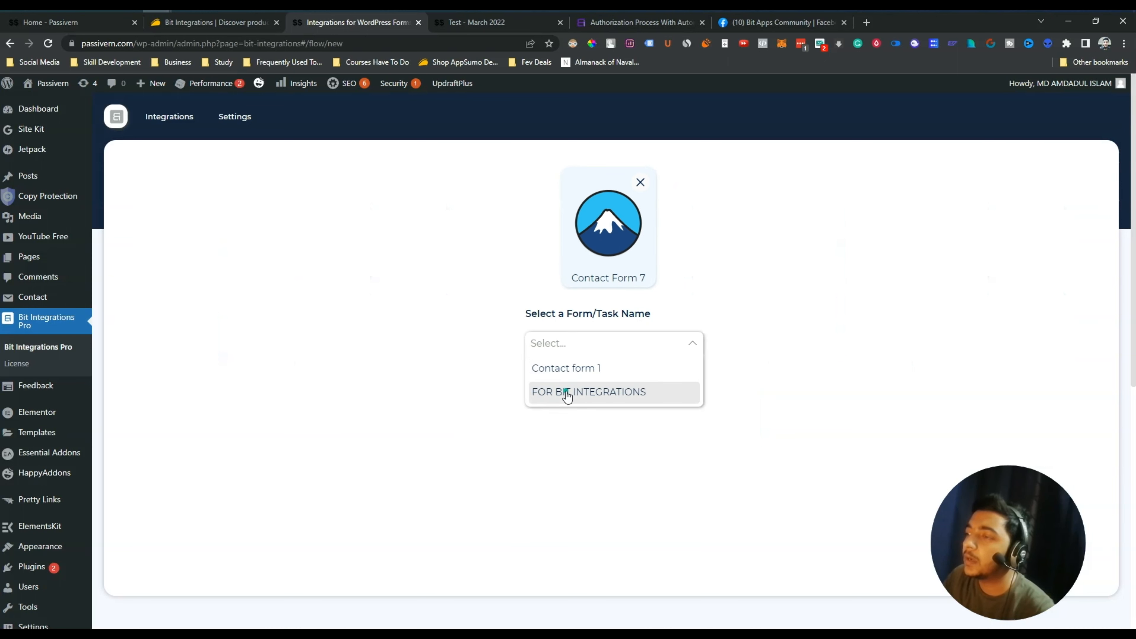
left_click(602, 366)
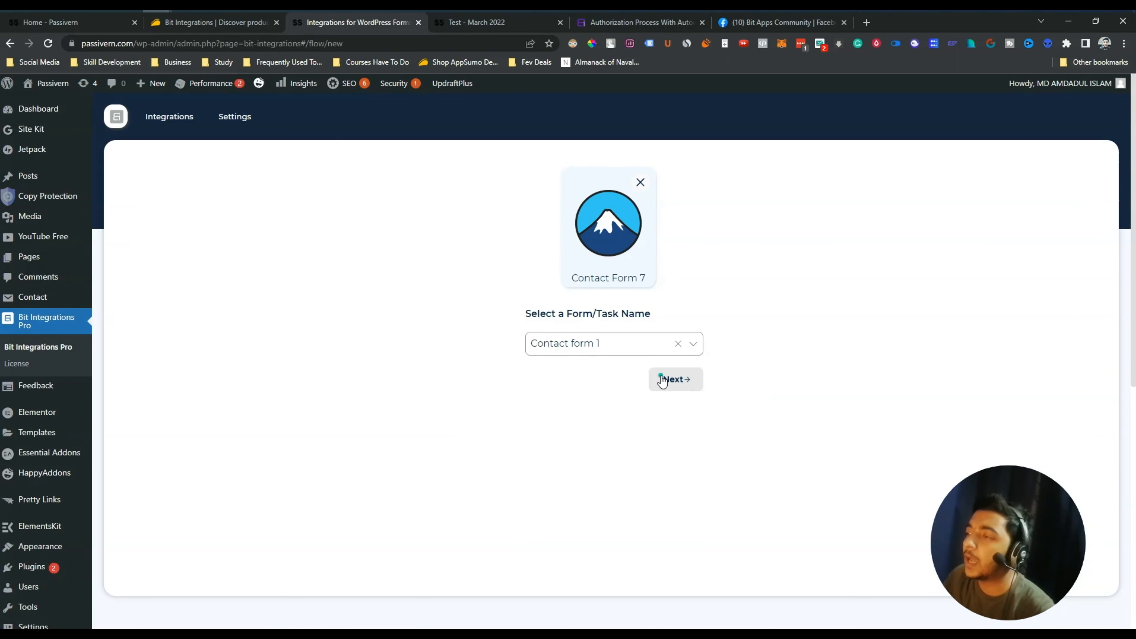
left_click(681, 380)
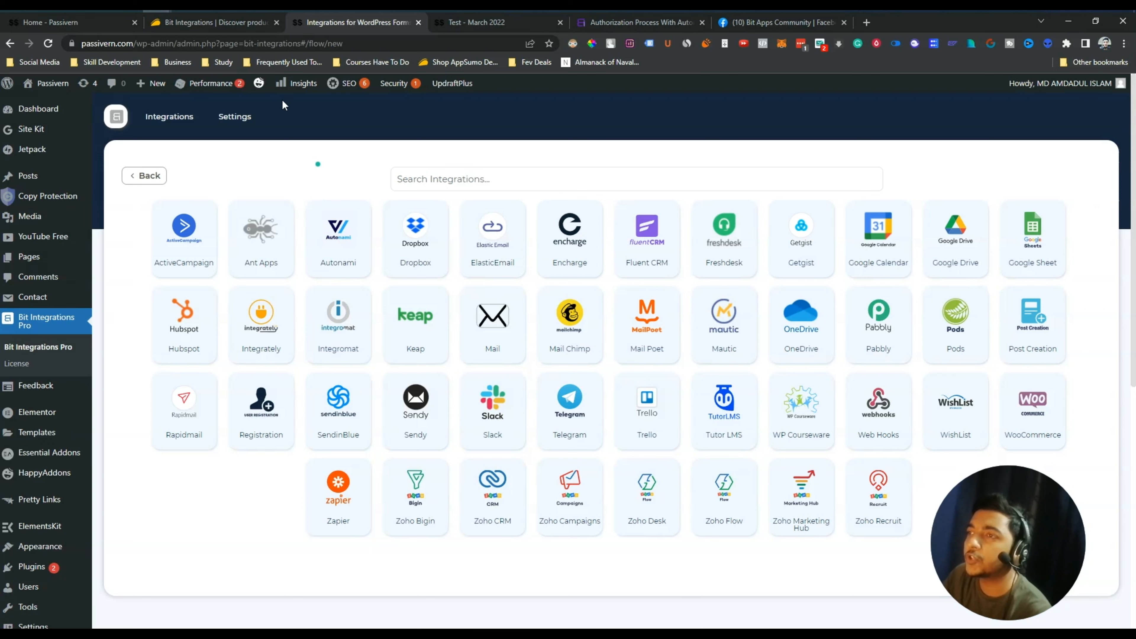
Select the facebook.com/groups/bitapps link in the developer's answer and open the Bit Apps Community group
left_click(210, 22)
scroll(261, 318, "down", 9)
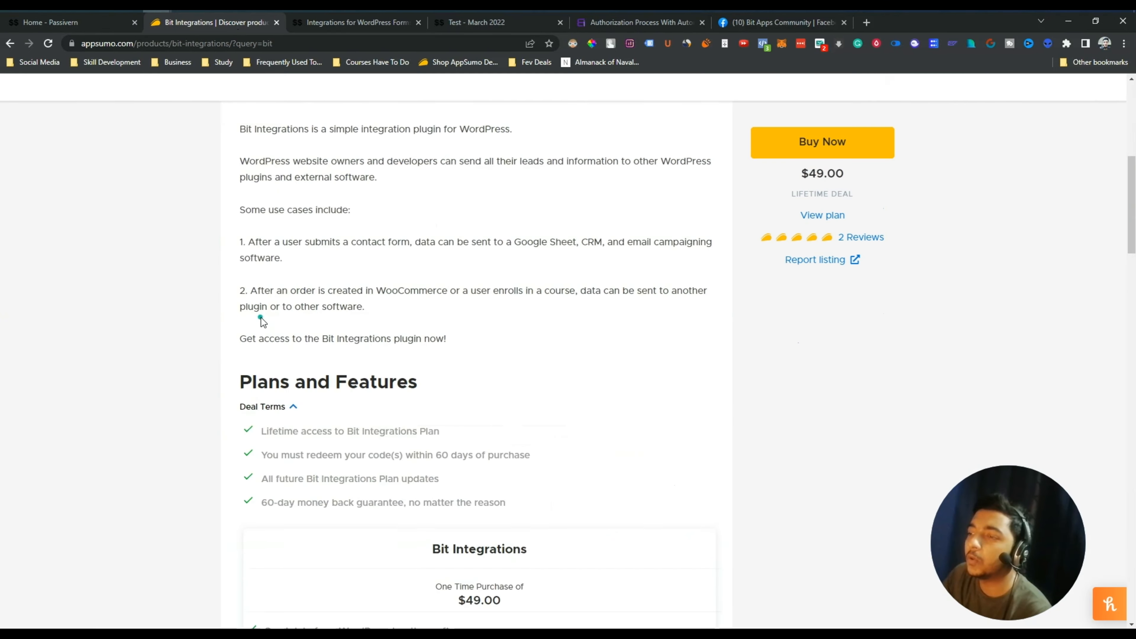
scroll(261, 318, "down", 10)
scroll(260, 318, "up", 1)
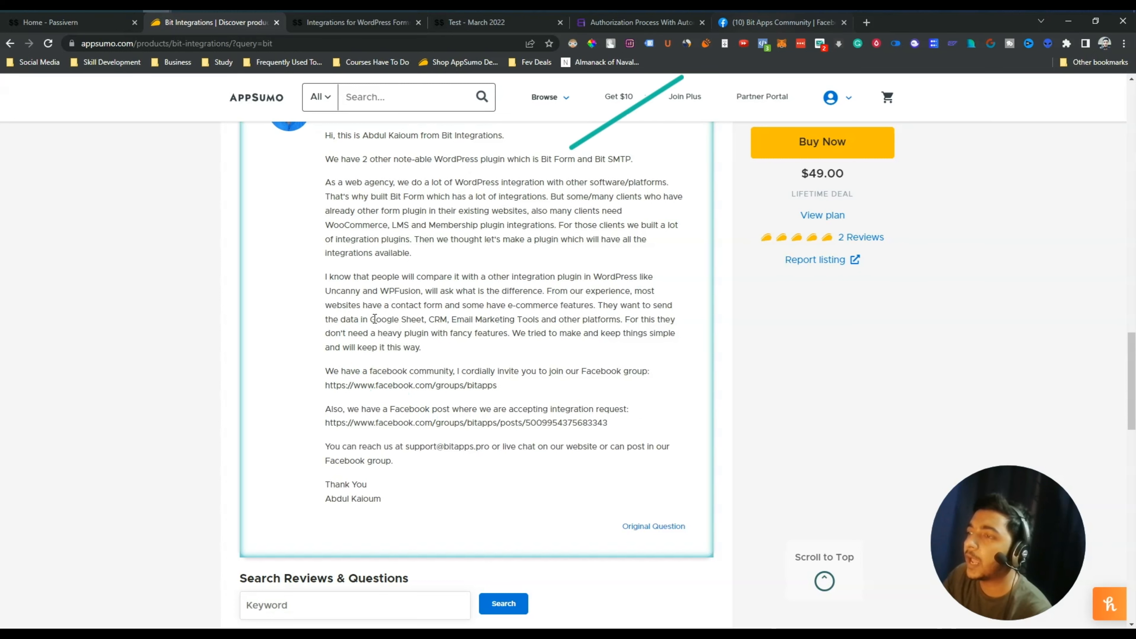
left_click_drag(325, 387, 333, 387)
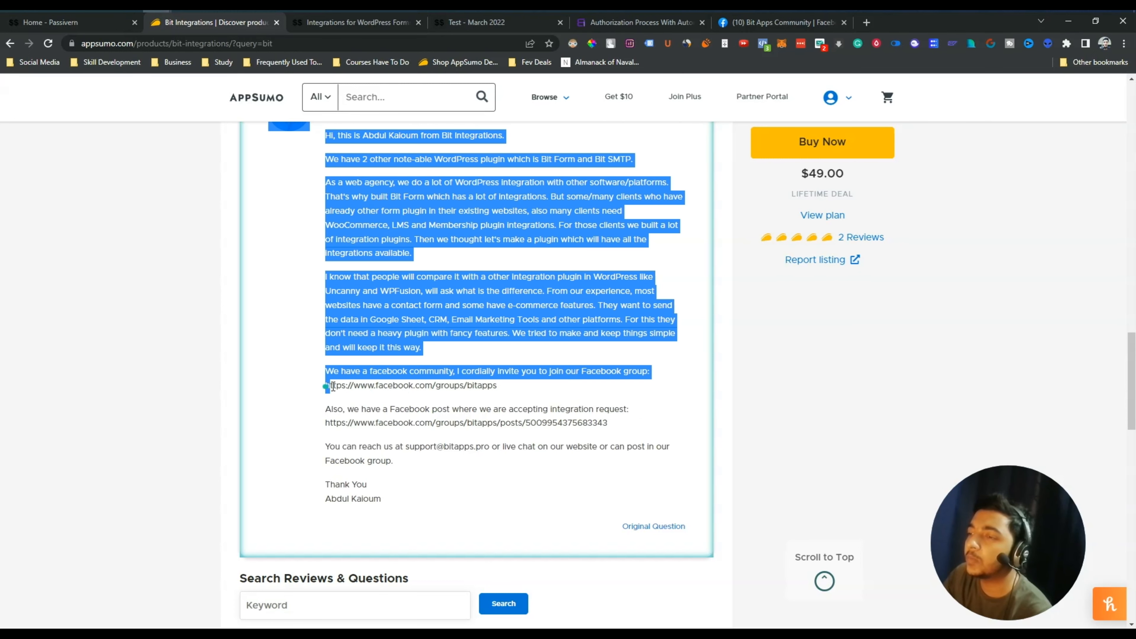
double_click(353, 385)
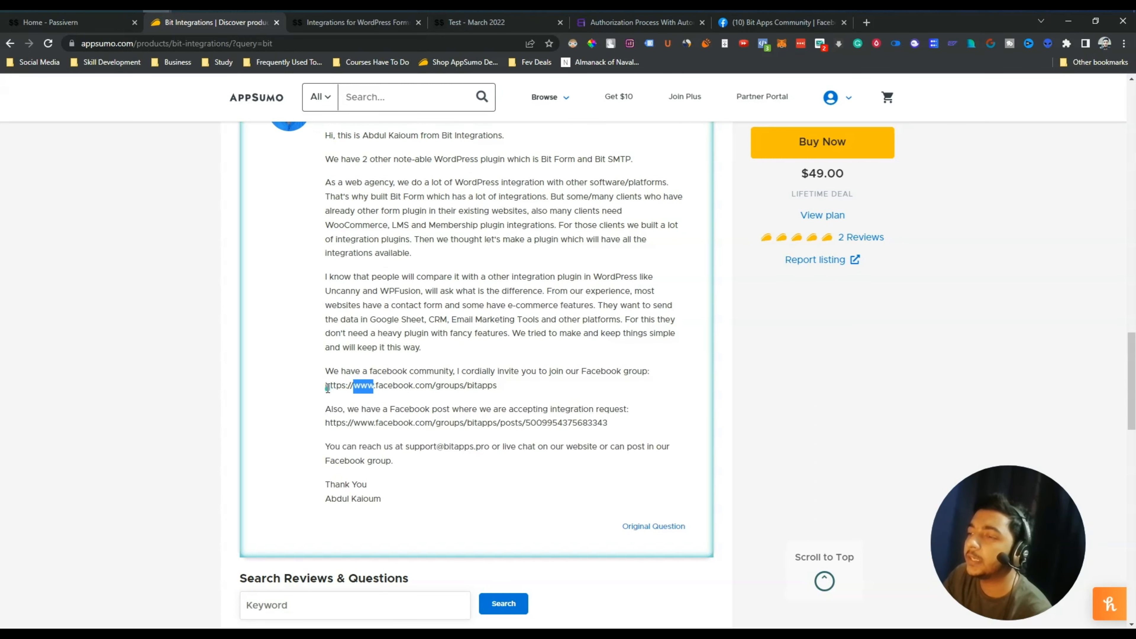
left_click_drag(331, 387, 500, 386)
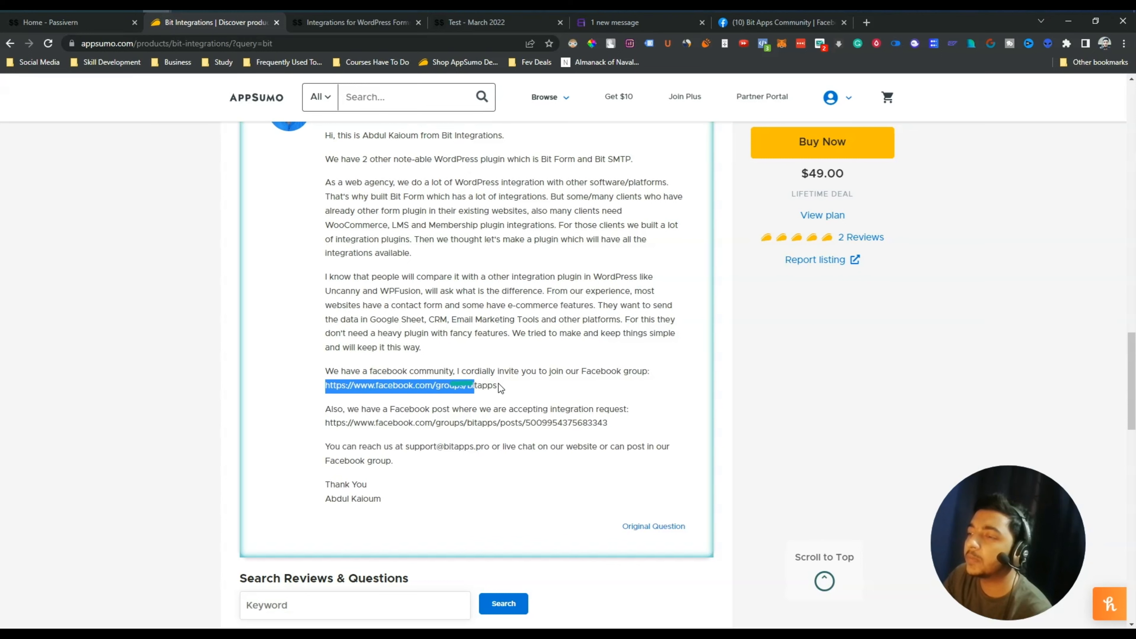
left_click(772, 25)
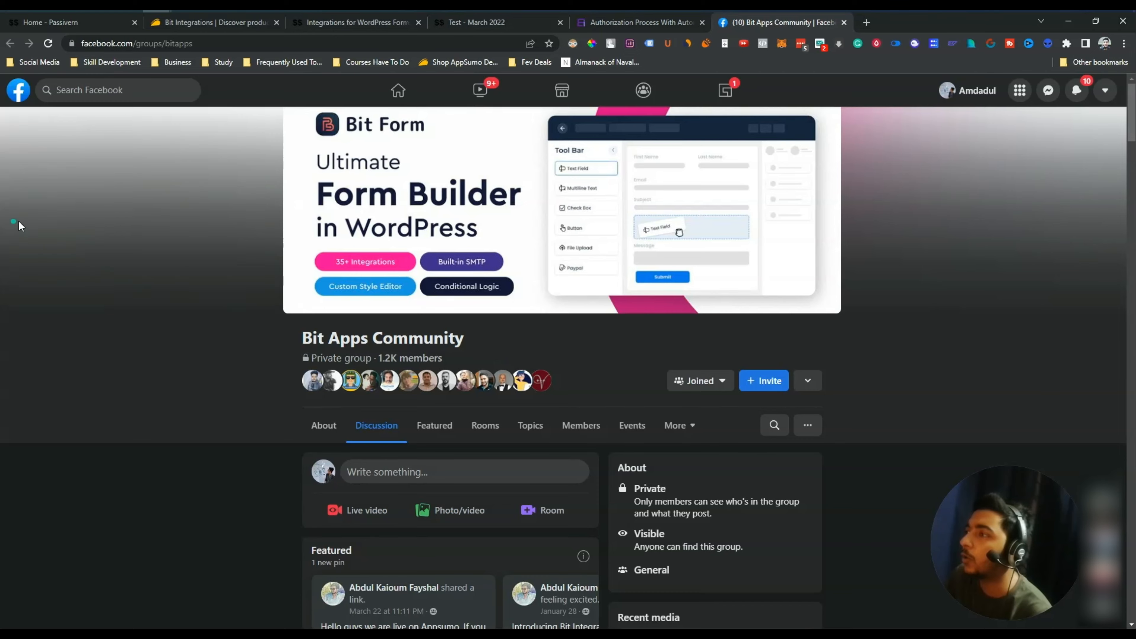
Scroll through the Bit Apps Community feed's member questions and admin posts about the AppSumo launch
scroll(223, 386, "down", 5)
scroll(223, 385, "down", 8)
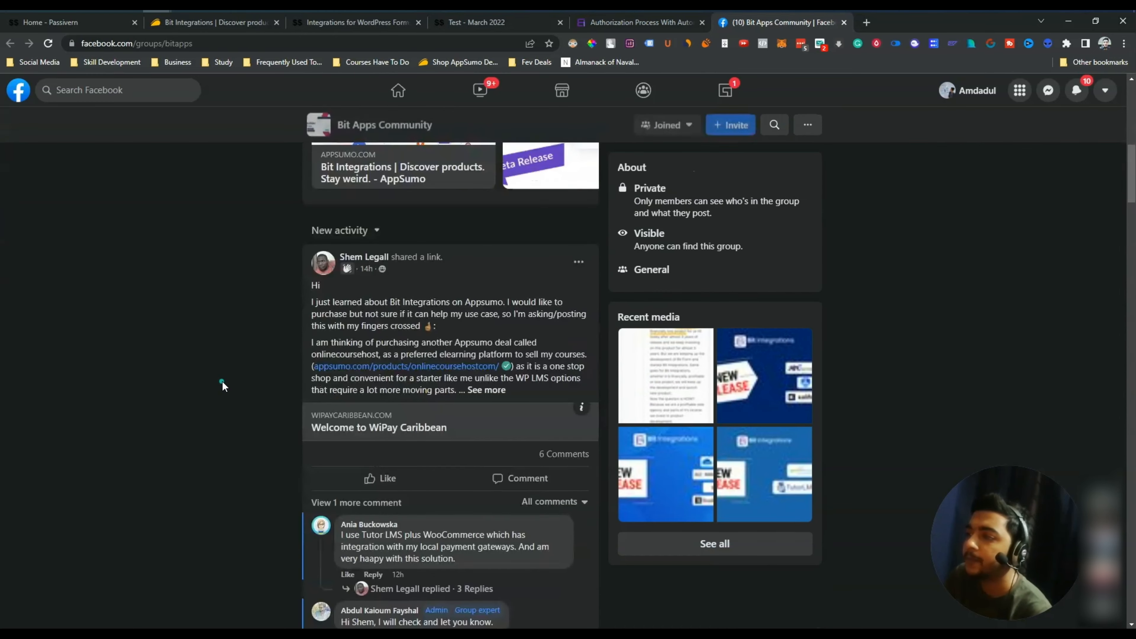
scroll(221, 386, "up", 13)
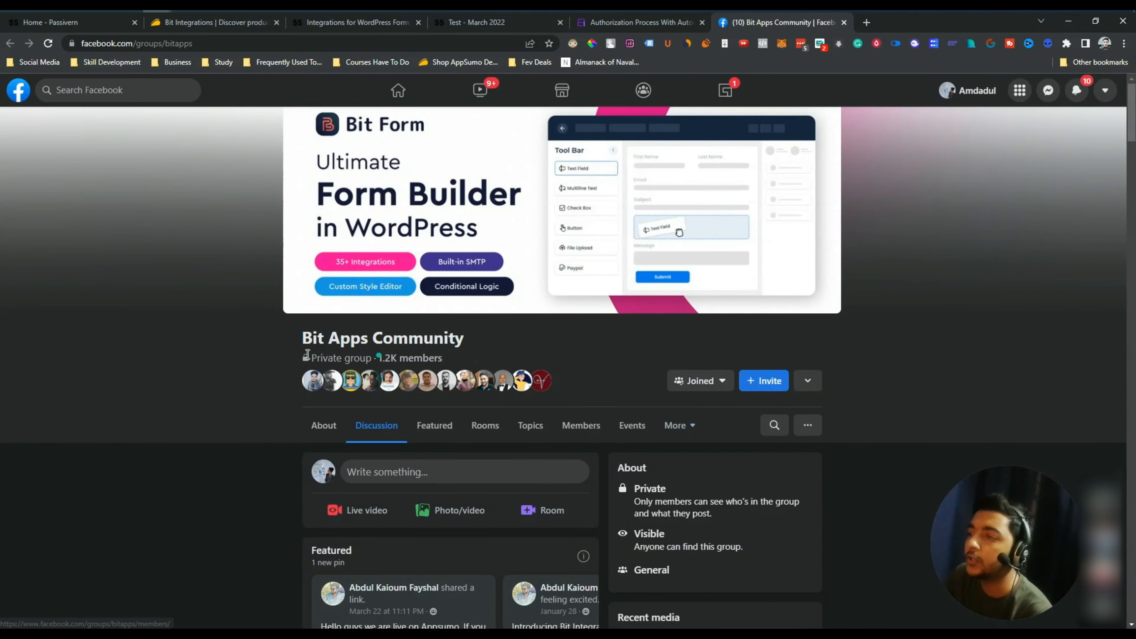
scroll(241, 354, "down", 15)
scroll(241, 351, "down", 20)
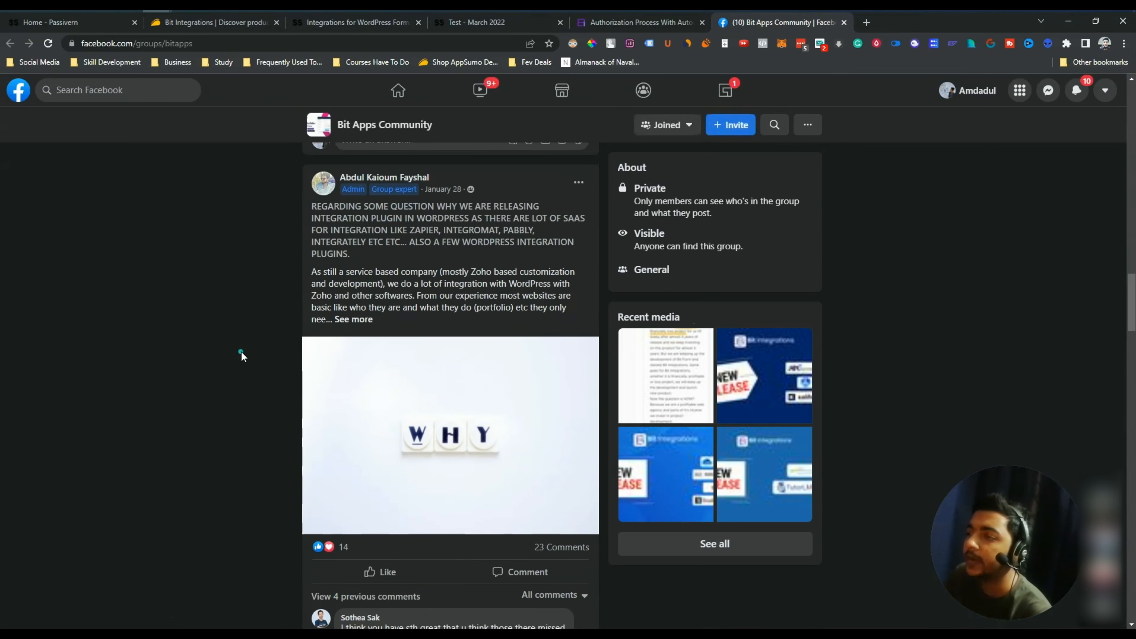
scroll(248, 422, "up", 6)
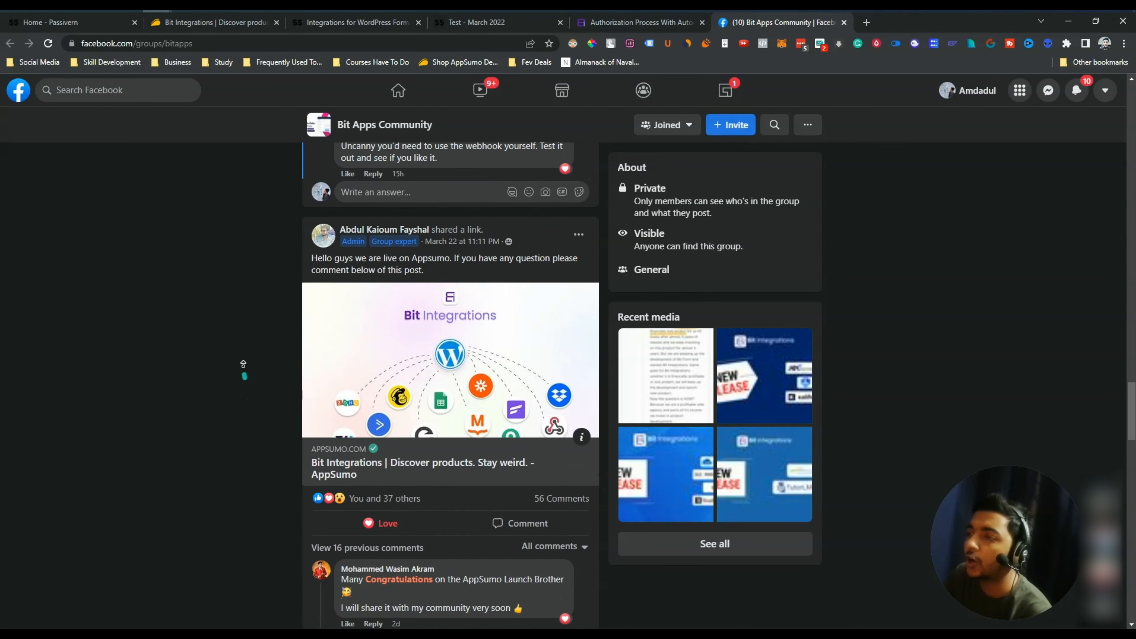
scroll(235, 255, "up", 8)
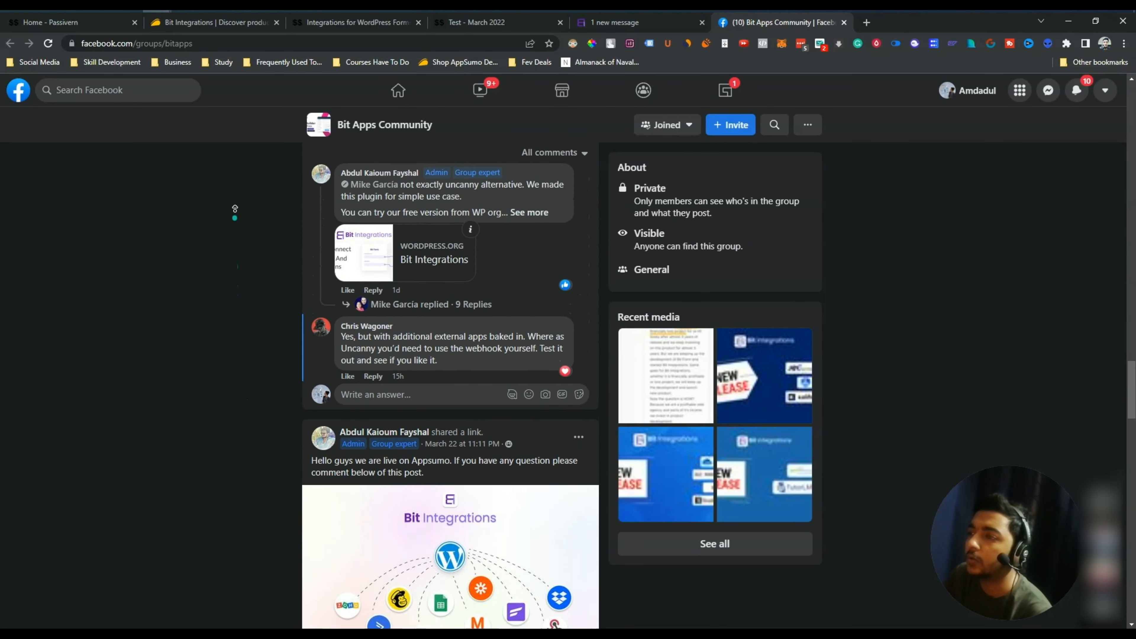
scroll(225, 279, "up", 6)
scroll(226, 278, "up", 10)
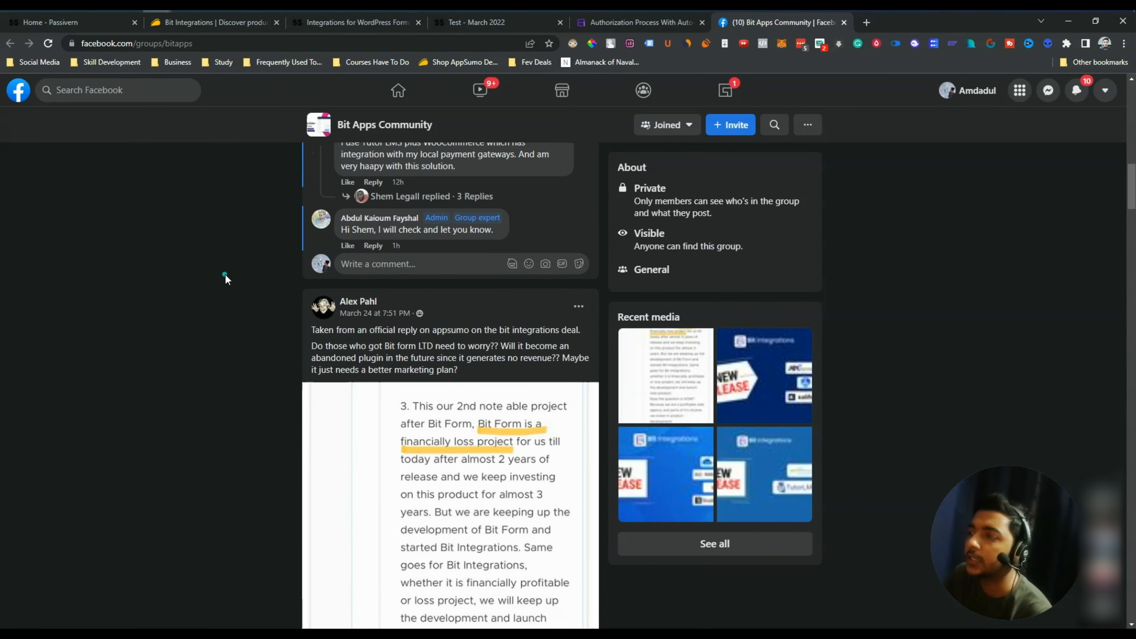
On the Bit Integrations deal page, highlight the $49.00 lifetime price
left_click(182, 24)
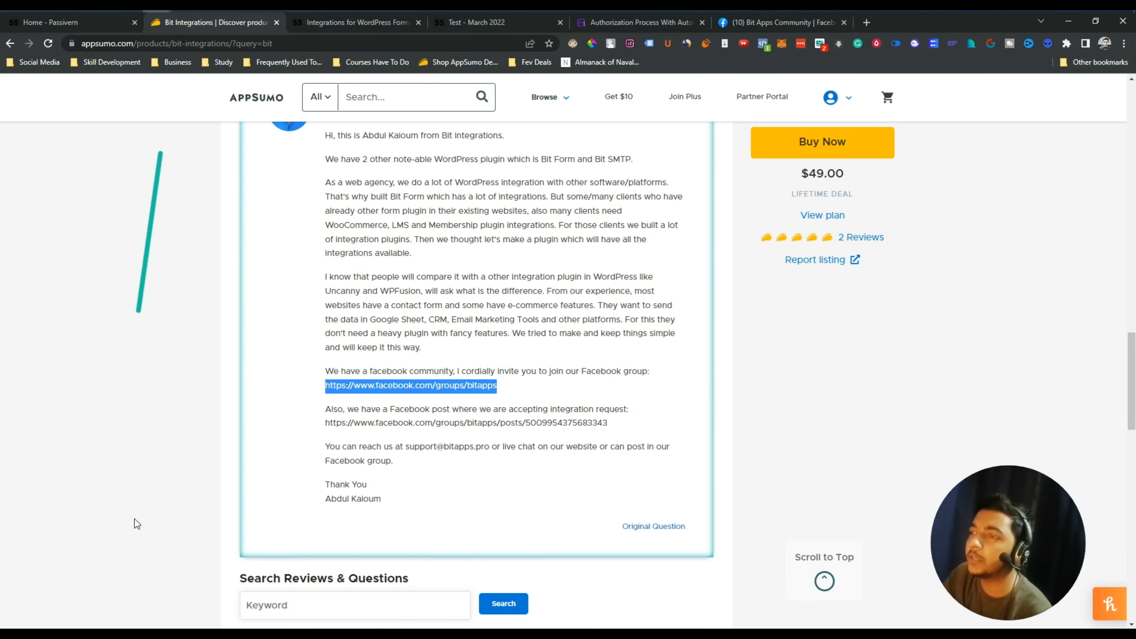
scroll(159, 299, "up", 10)
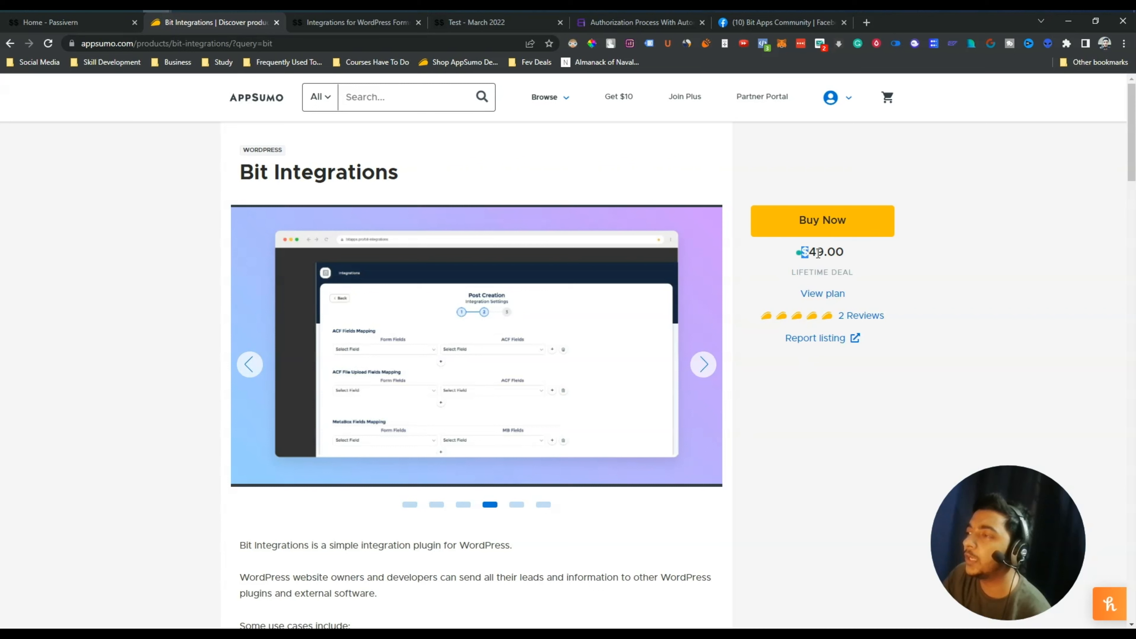
left_click(866, 254)
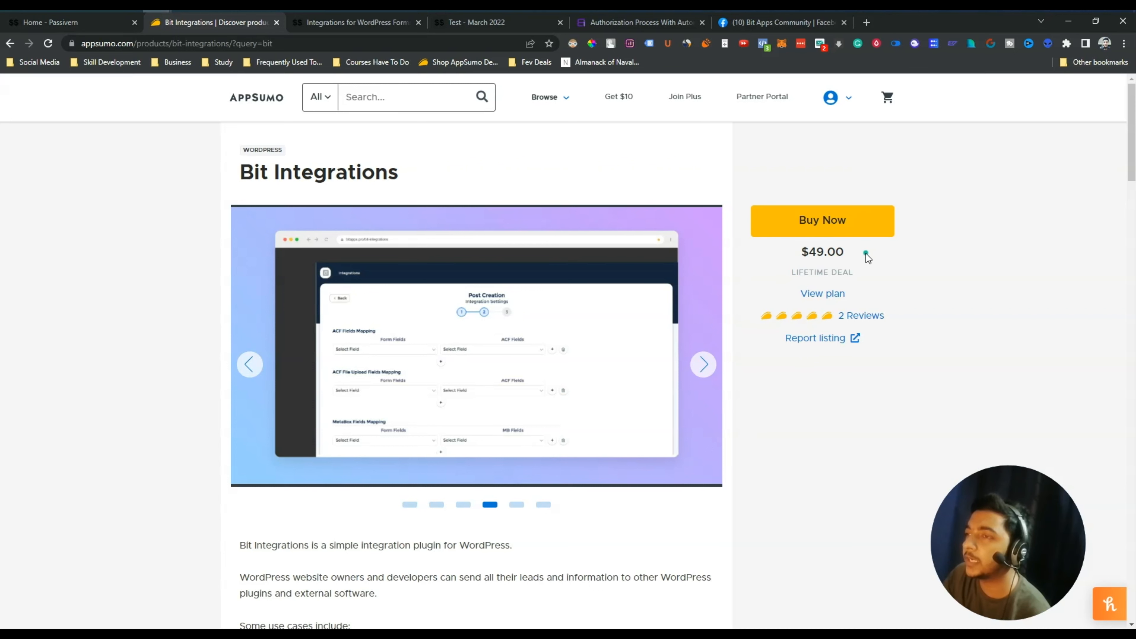
left_click_drag(866, 253, 806, 244)
left_click(784, 258)
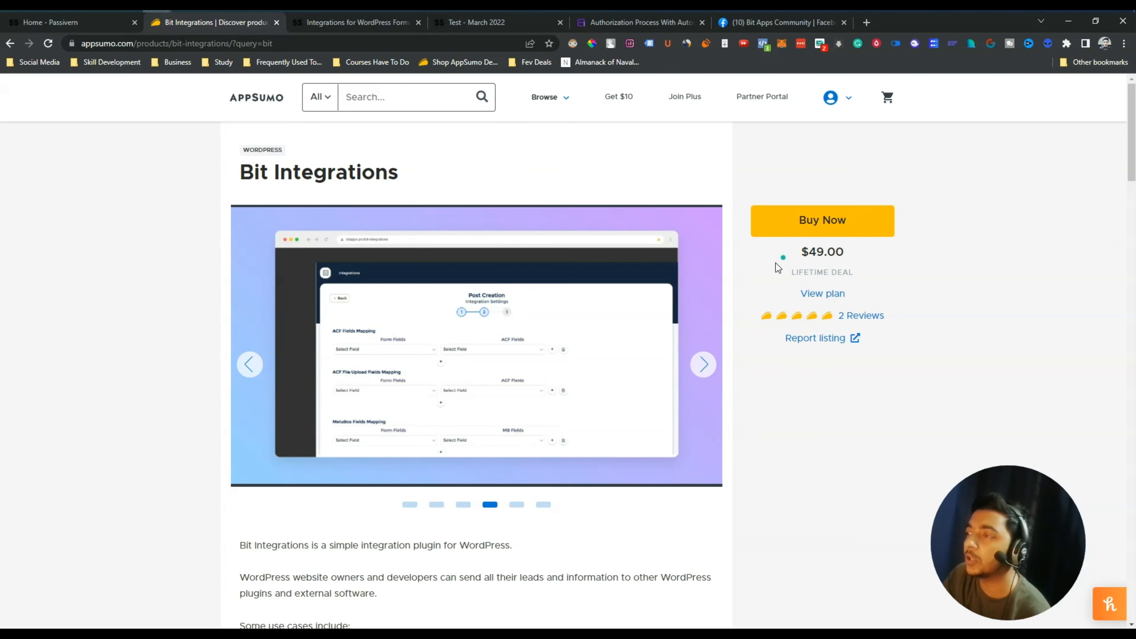
left_click_drag(821, 258, 874, 254)
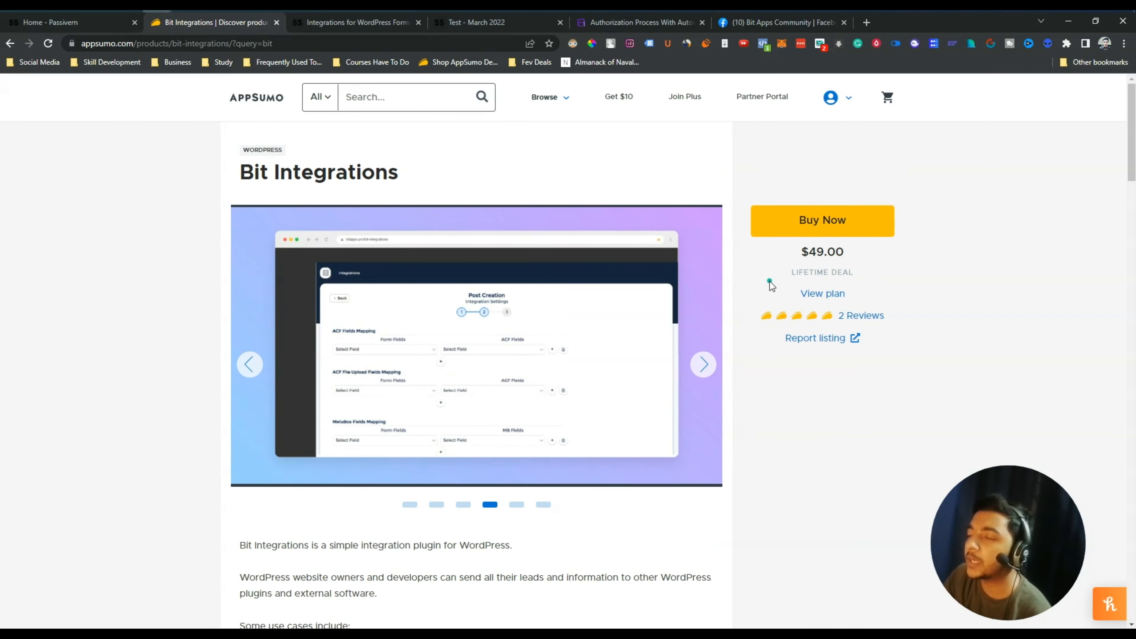
Scroll through the Plans and Features and reviews, then bring up the Passivern home page
scroll(769, 287, "down", 5)
scroll(769, 305, "down", 9)
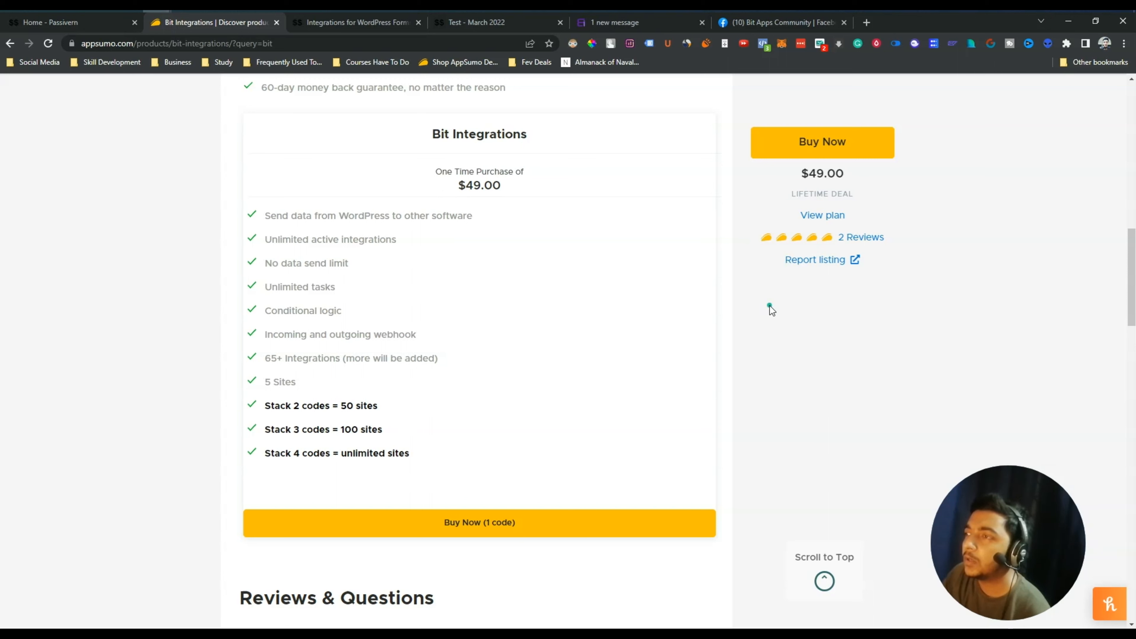
scroll(770, 306, "up", 10)
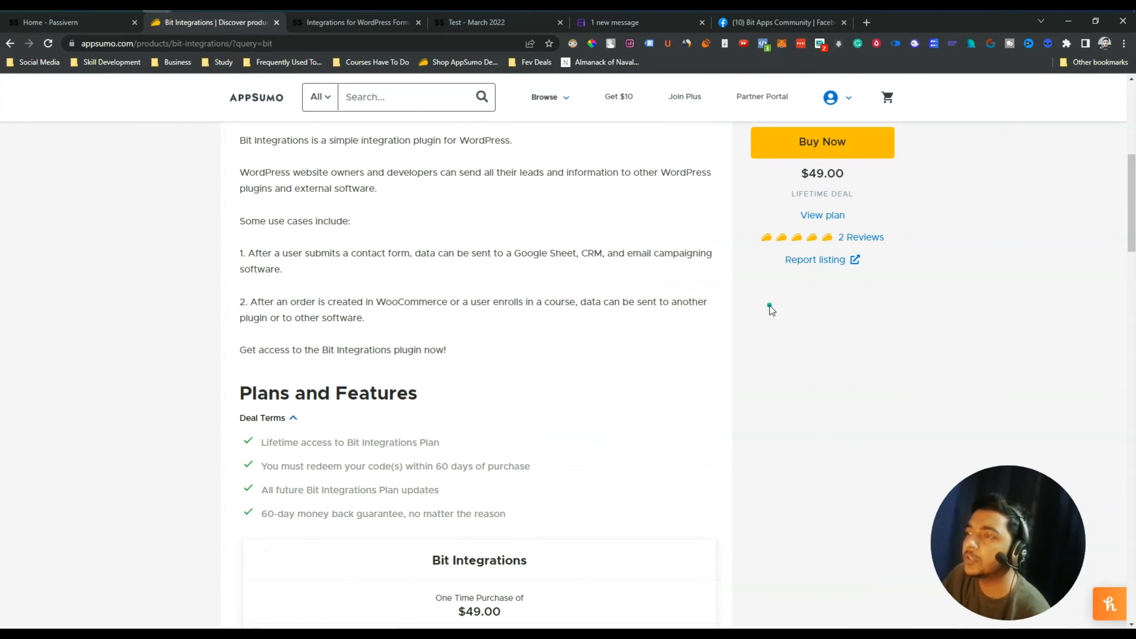
scroll(770, 306, "up", 5)
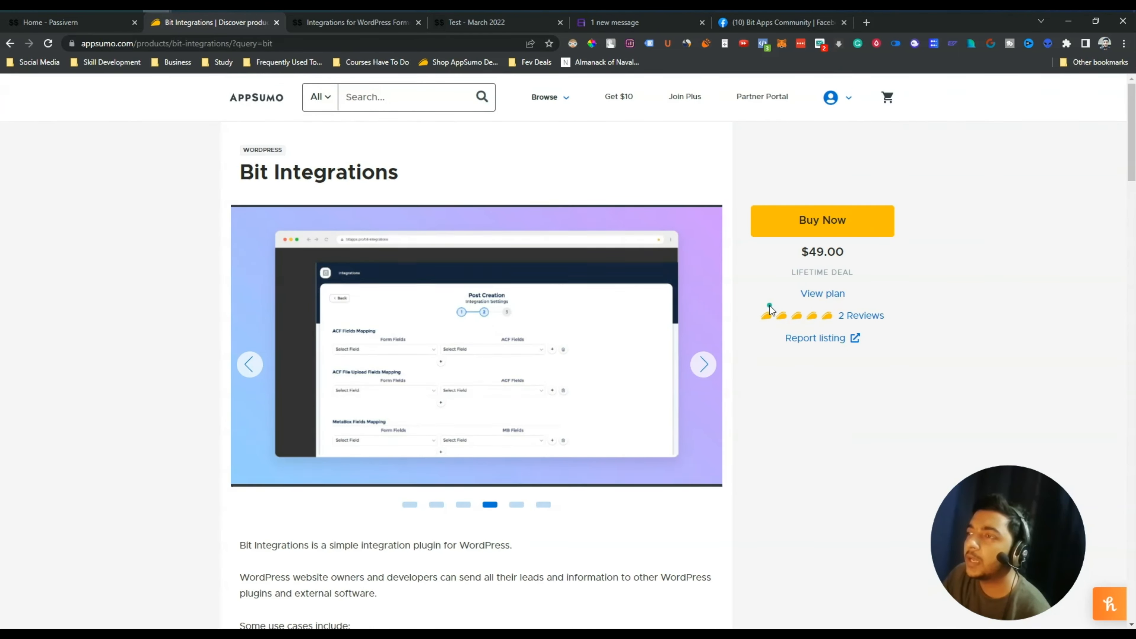
scroll(770, 307, "down", 20)
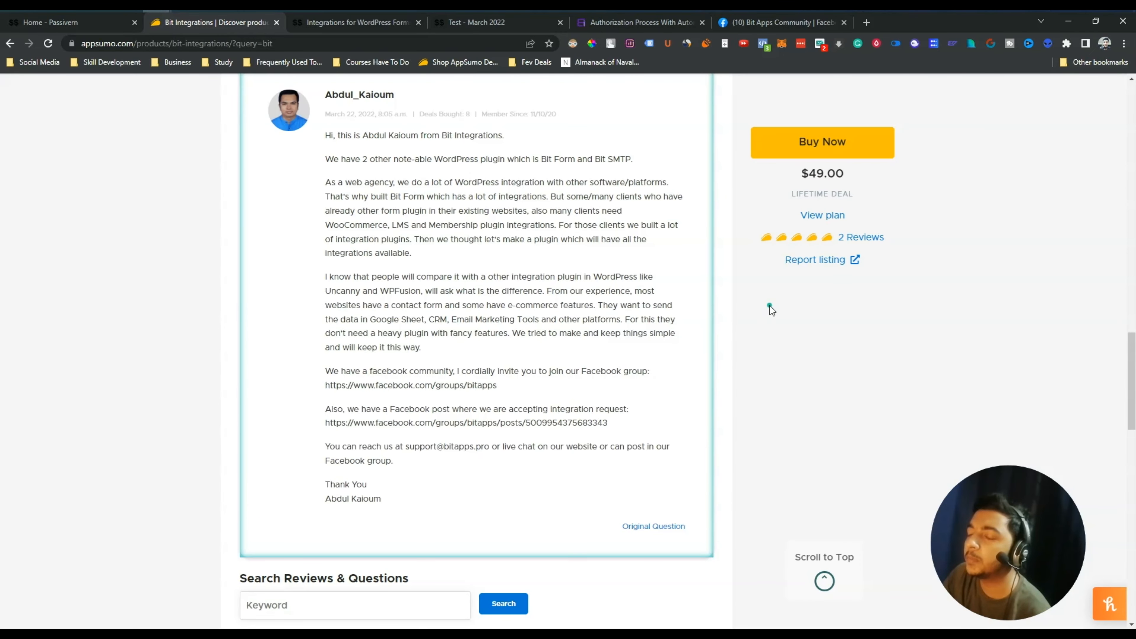
scroll(699, 434, "up", 8)
scroll(699, 434, "up", 10)
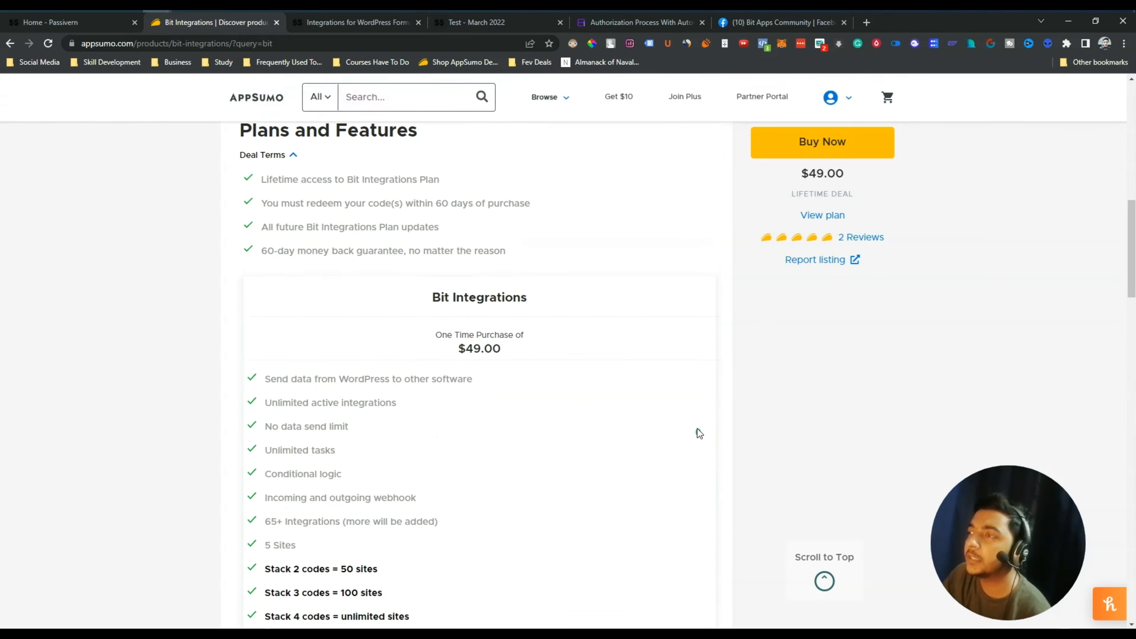
left_click(80, 25)
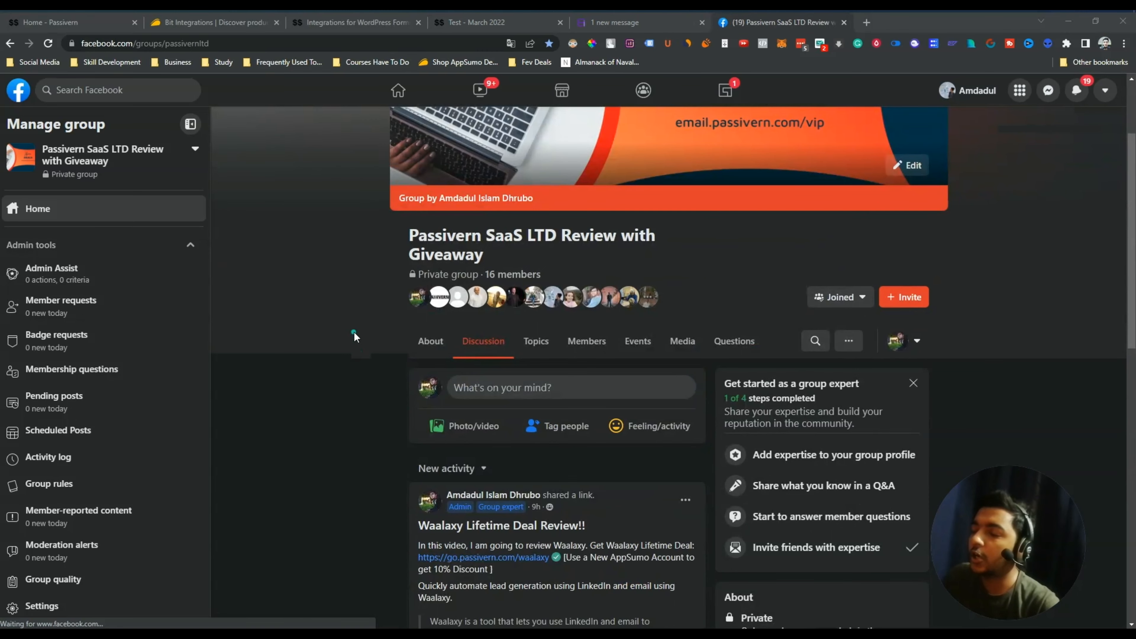
Scroll the Passivern SaaS LTD Review with Giveaway feed, then return to the $49.00 Bit Integrations plans
scroll(353, 331, "down", 4)
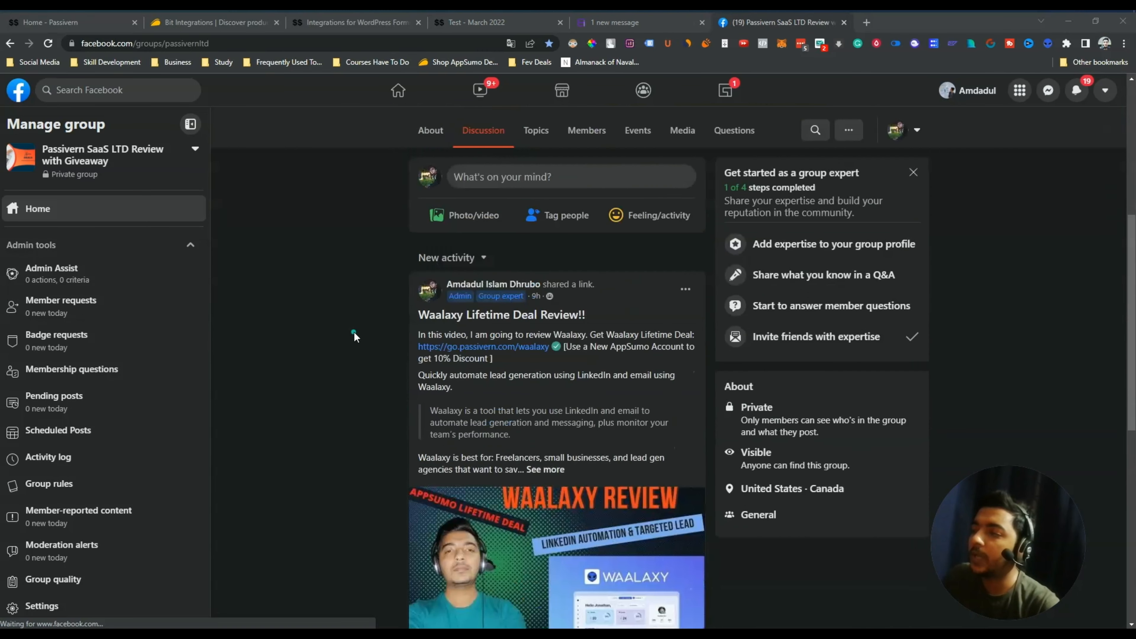
scroll(354, 333, "down", 8)
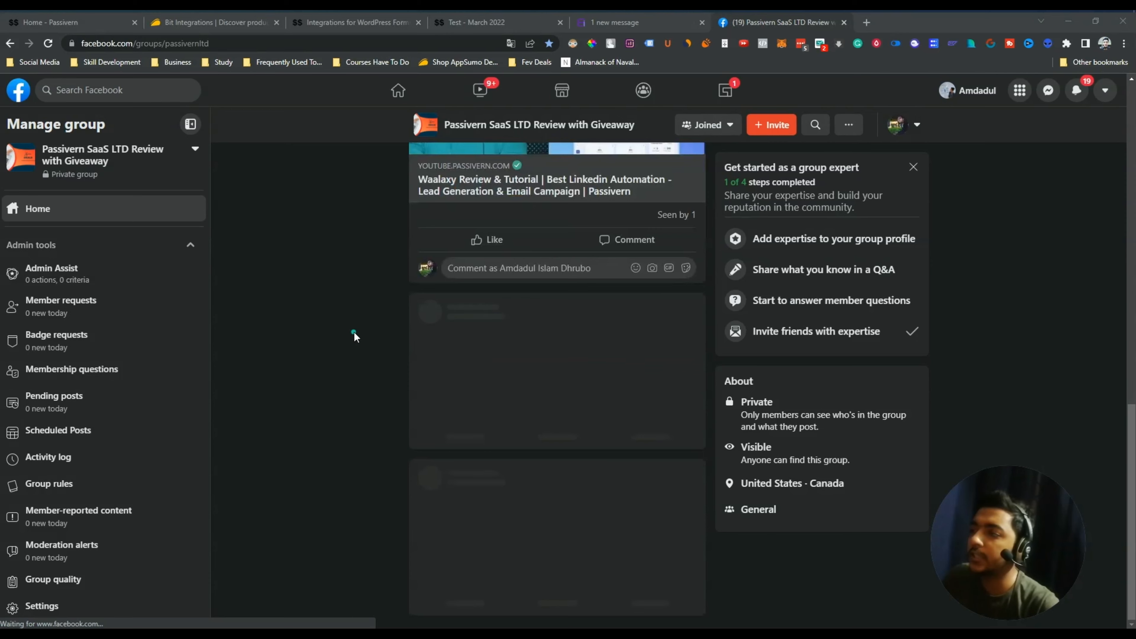
scroll(353, 331, "up", 10)
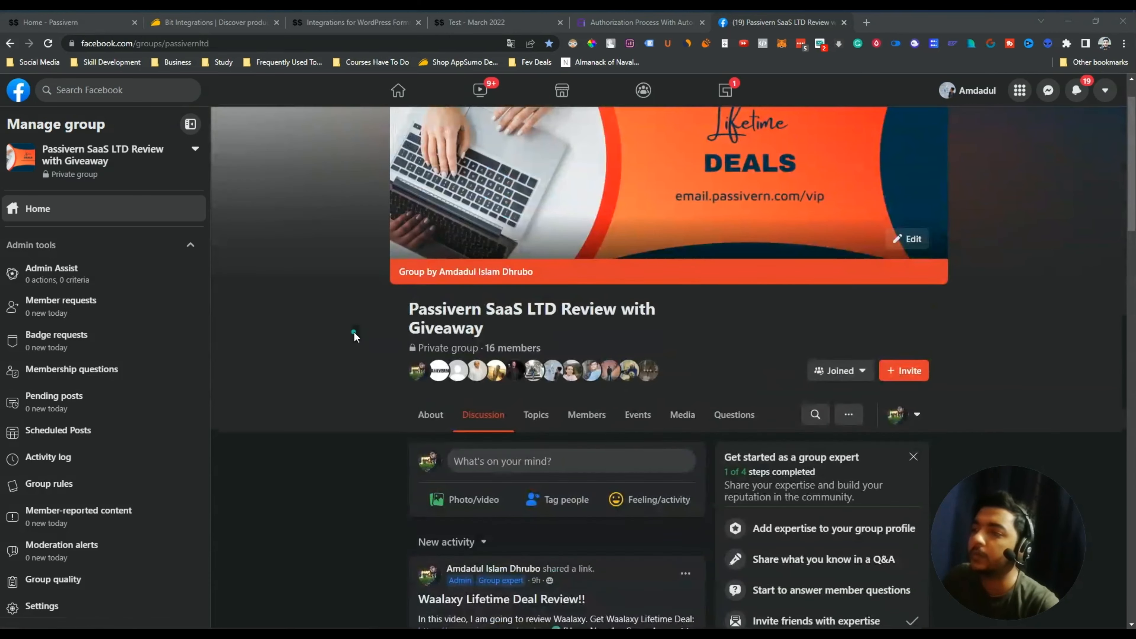
scroll(353, 331, "up", 2)
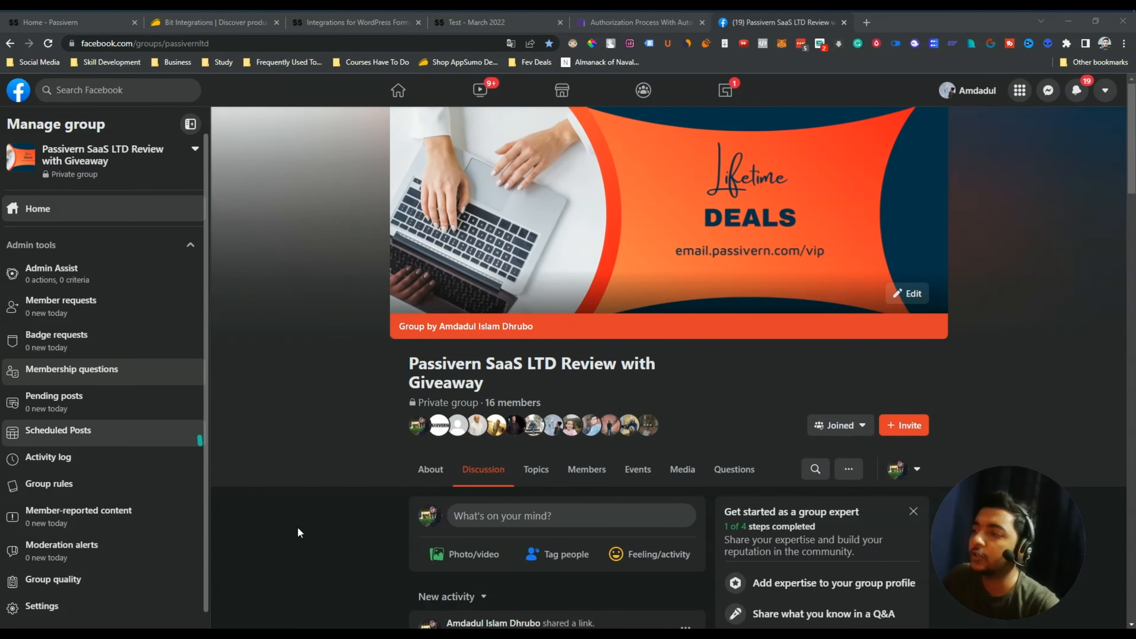
scroll(293, 348, "down", 10)
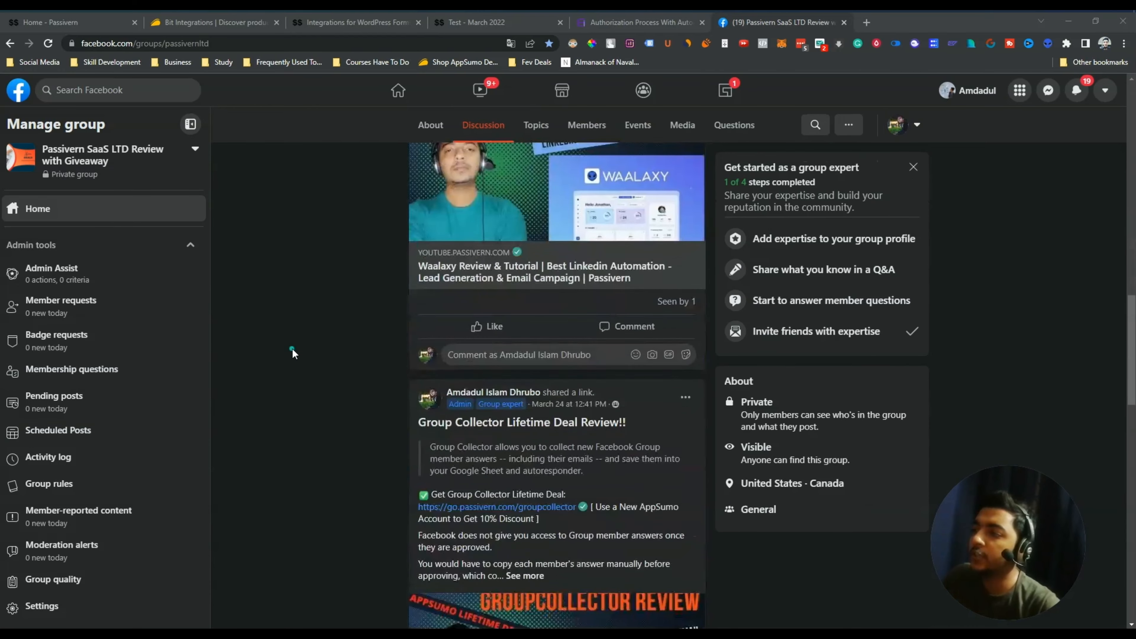
scroll(292, 349, "down", 10)
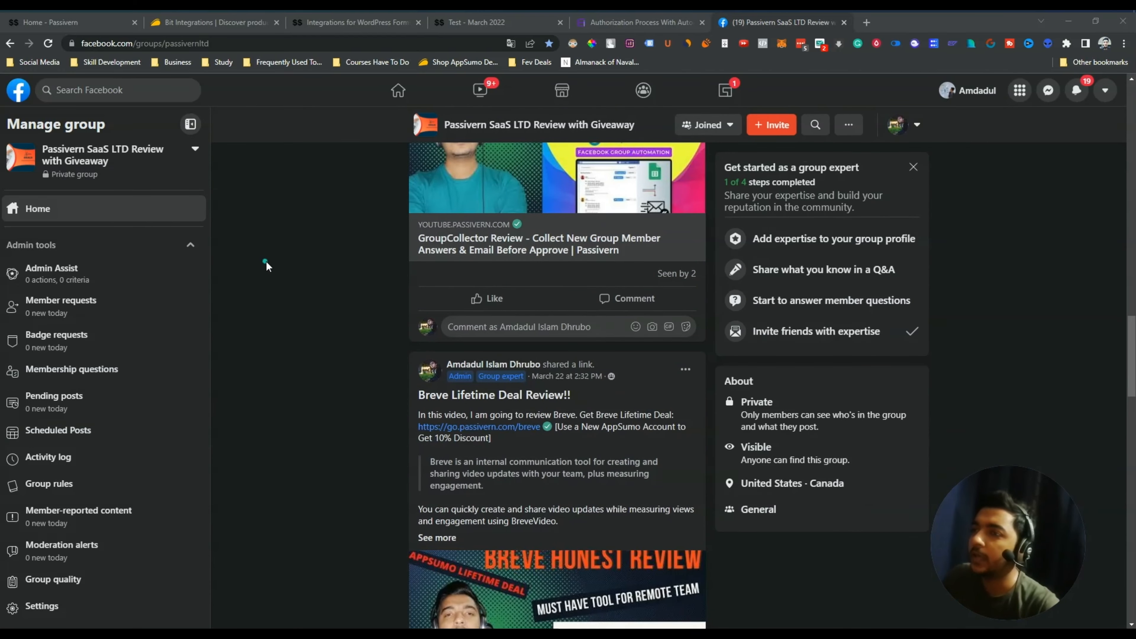
left_click(224, 23)
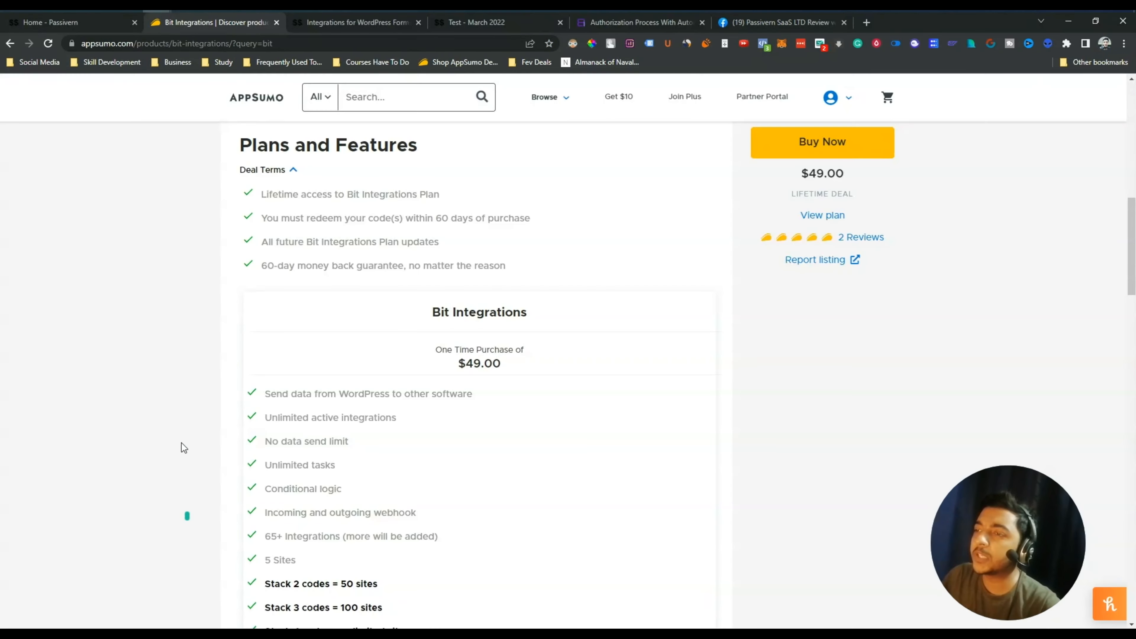
scroll(191, 416, "up", 20)
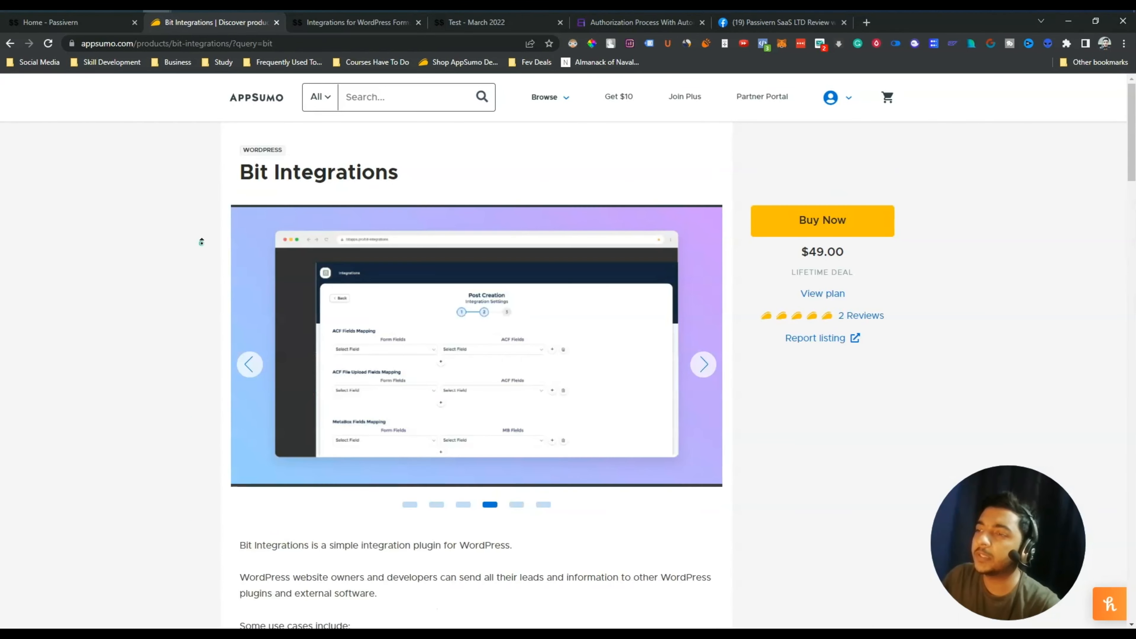